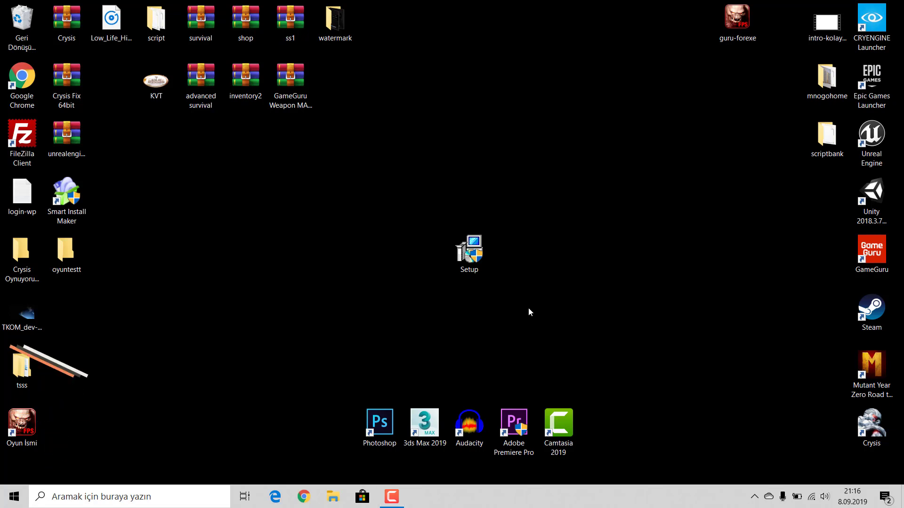
Step: Select and then deselect the Setup installer icon on the desktop
drag(568, 315, 423, 242)
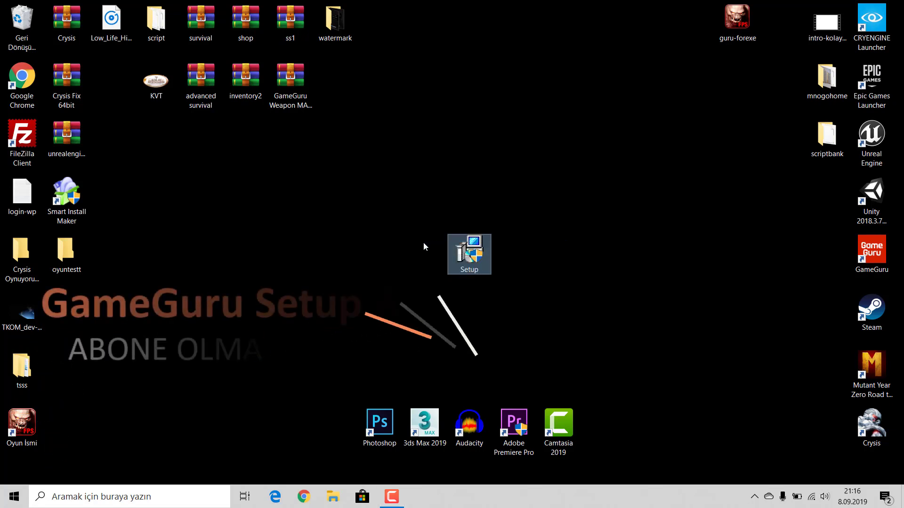
click(513, 309)
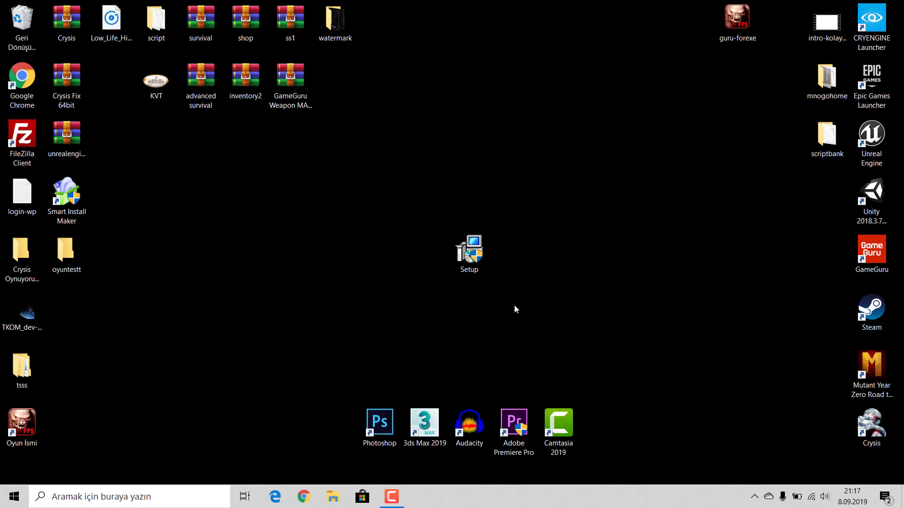
drag(551, 303, 544, 300)
click(345, 242)
click(544, 300)
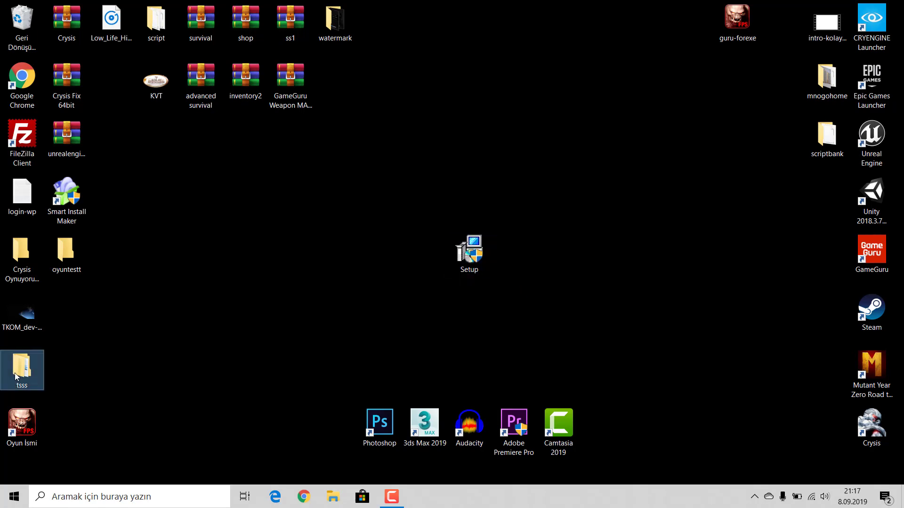
Step: Open the tsss folder and its exported level1 game folder, then close it
double_click(22, 369)
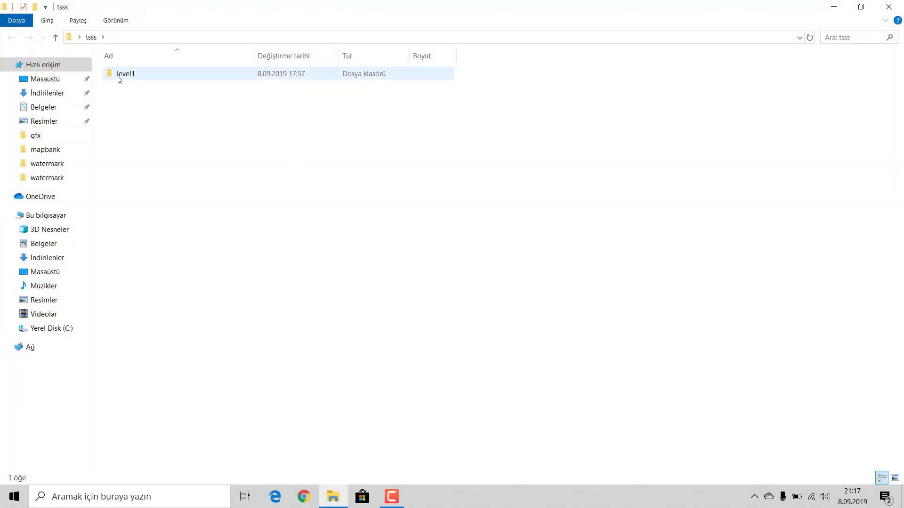
double_click(118, 78)
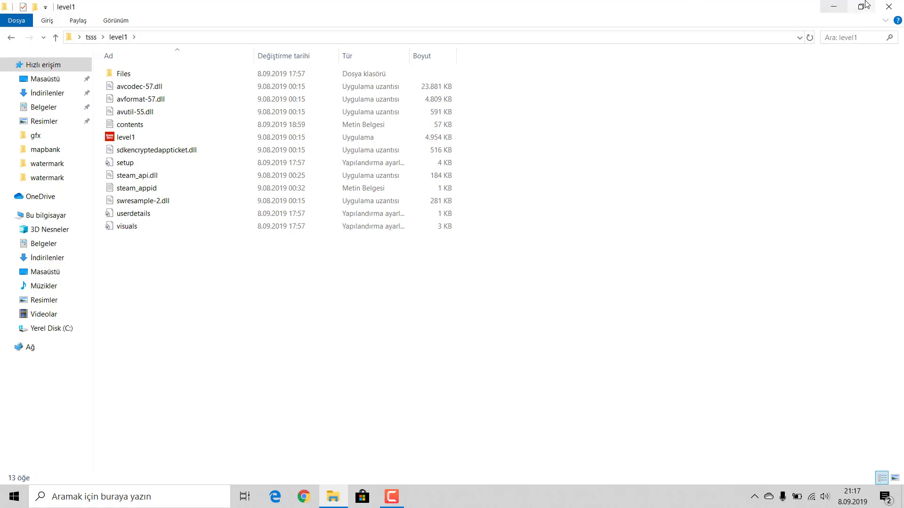
click(890, 6)
click(648, 192)
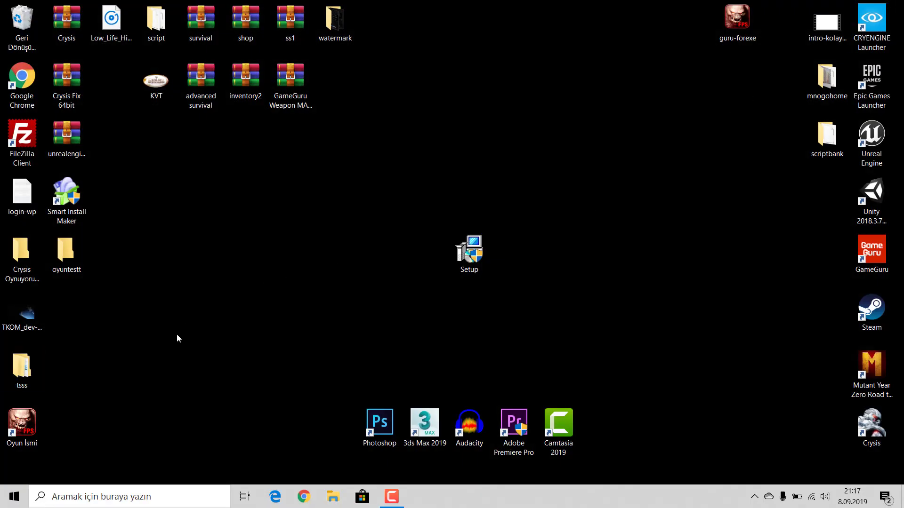
Step: Browse from C: through Program Files (x86) > Steam > steamapps > common to Game Guru
double_click(24, 373)
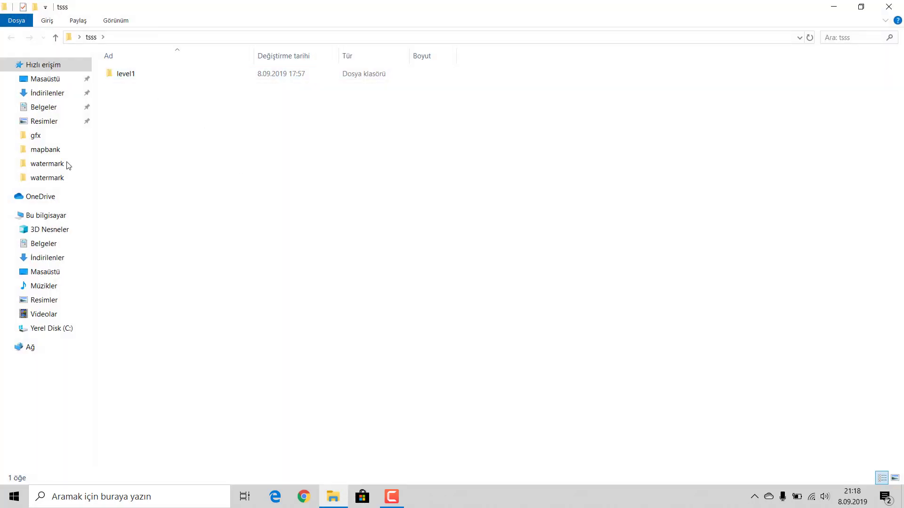
click(44, 331)
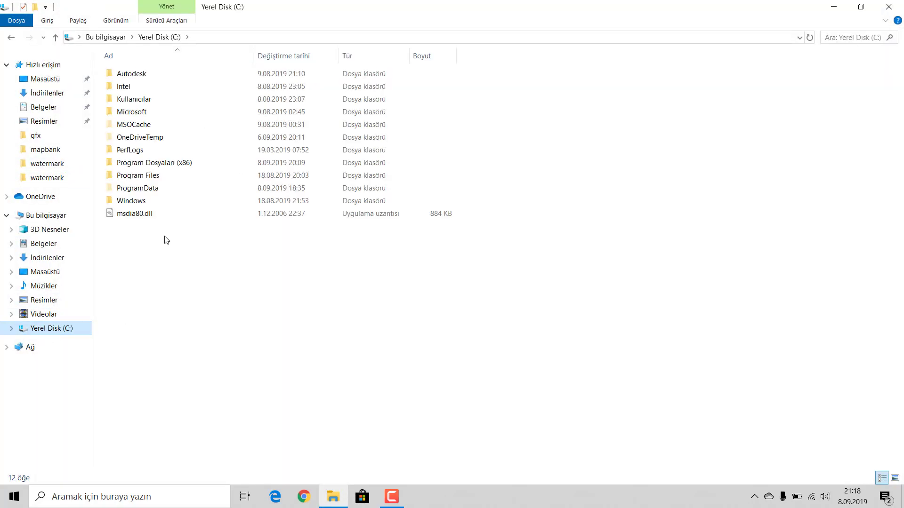
double_click(150, 163)
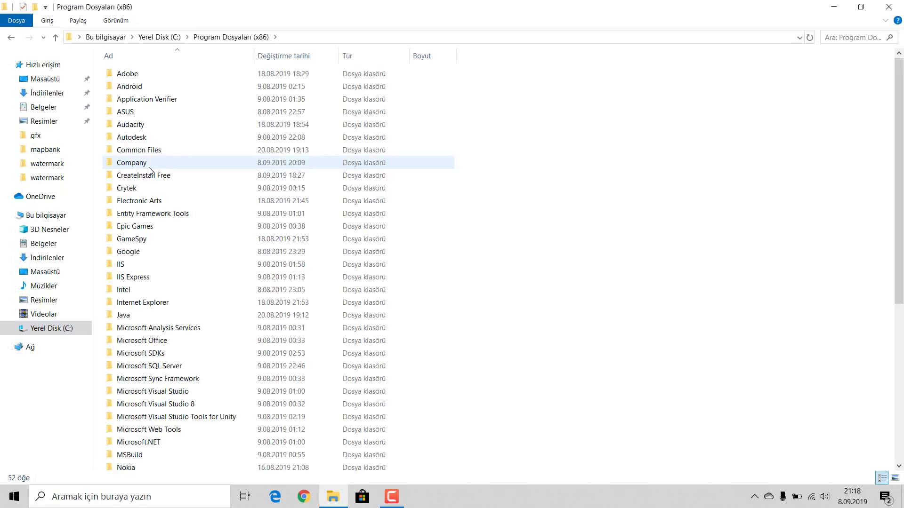
click(287, 248)
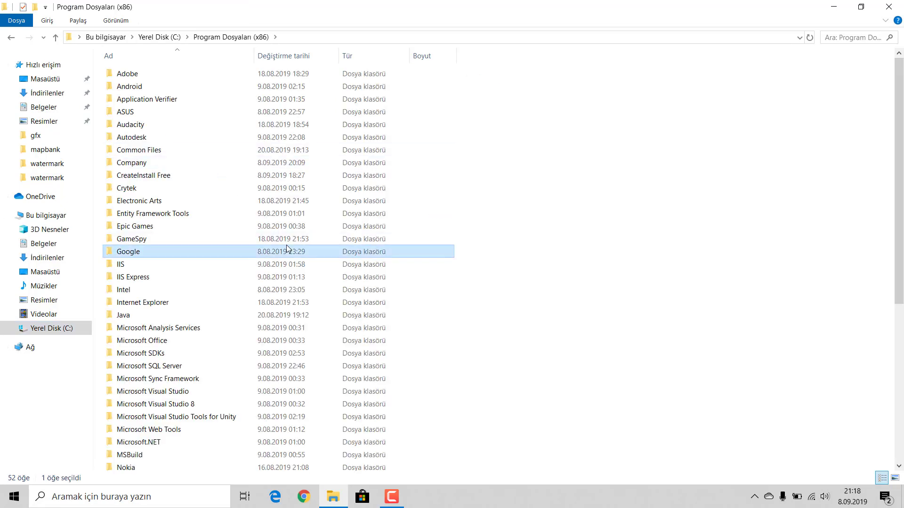
key(s)
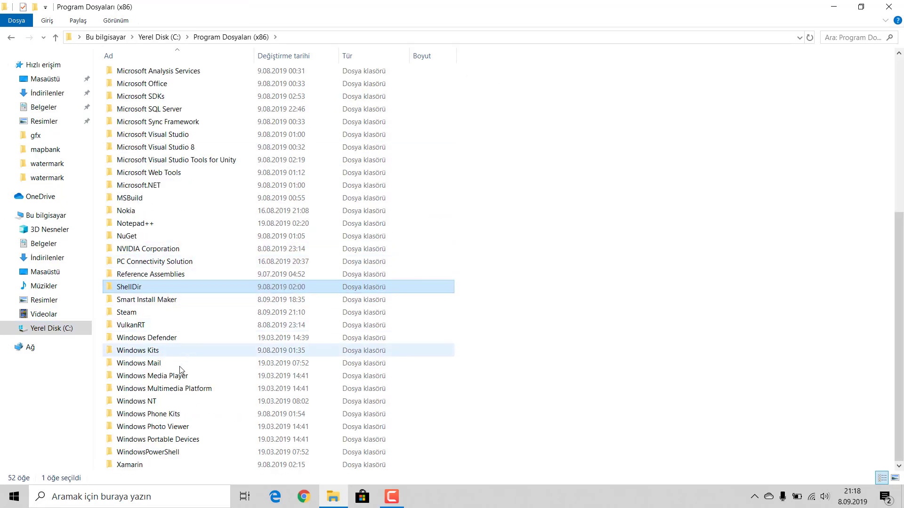
double_click(143, 312)
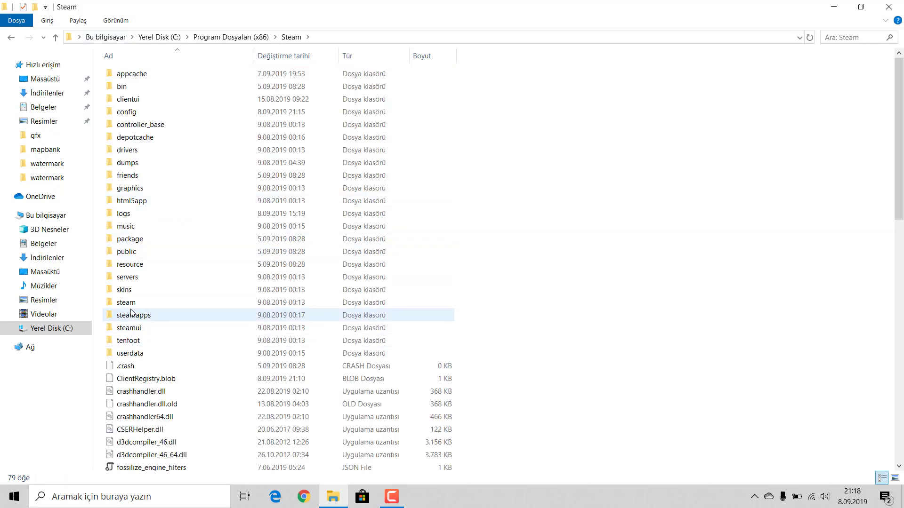
double_click(132, 315)
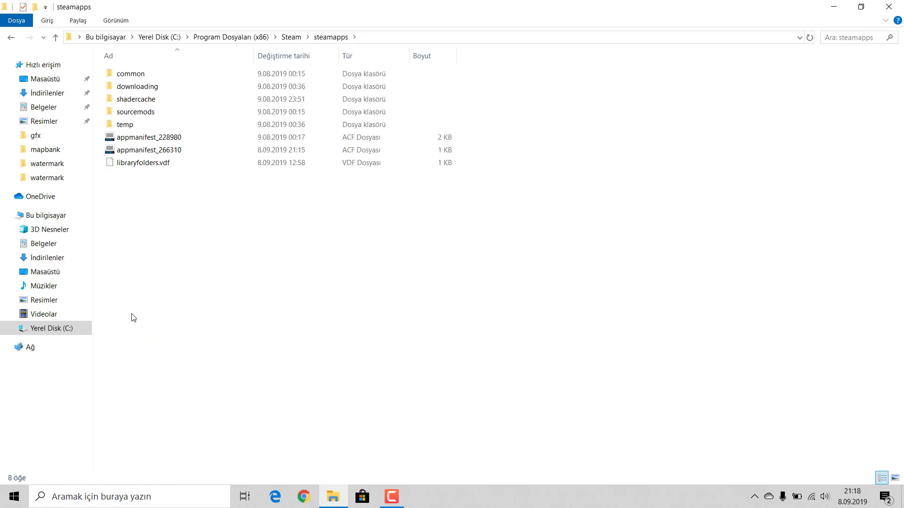
double_click(131, 75)
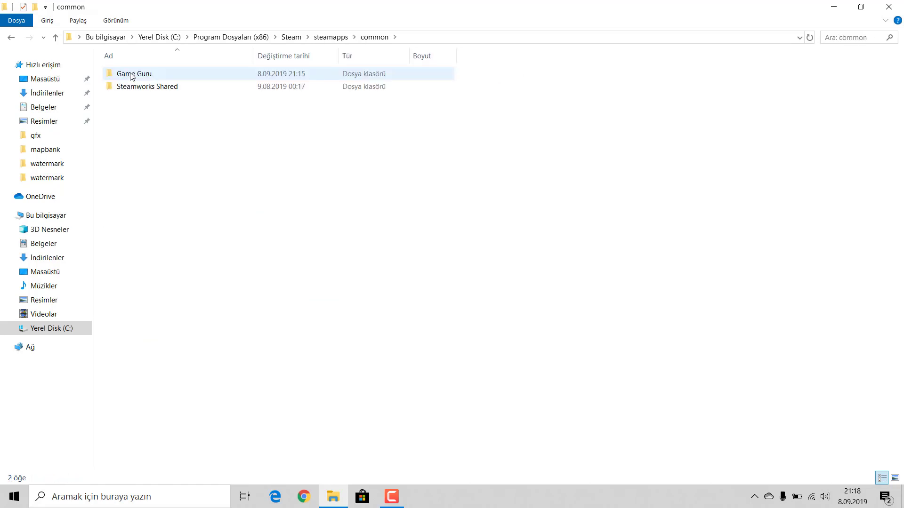
double_click(132, 74)
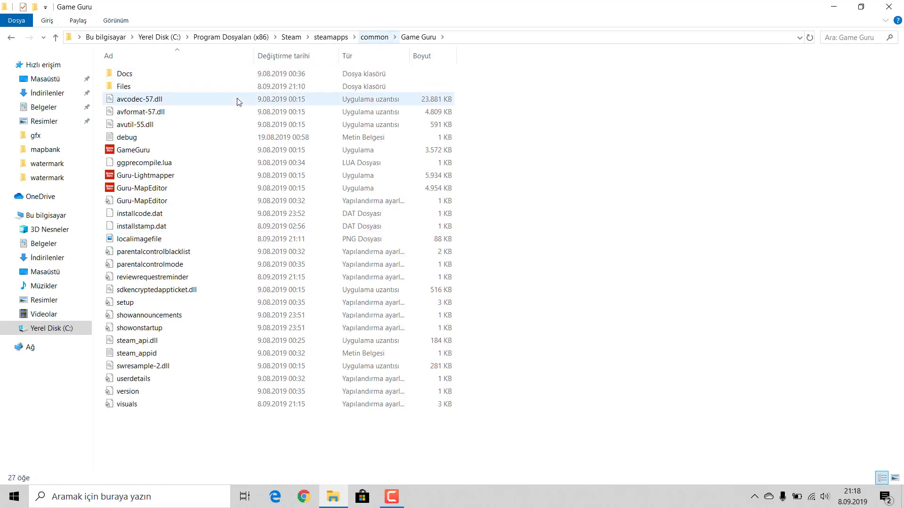
Step: Open Files\languagebank\english\artwork\watermark inside the Game Guru folder
click(140, 86)
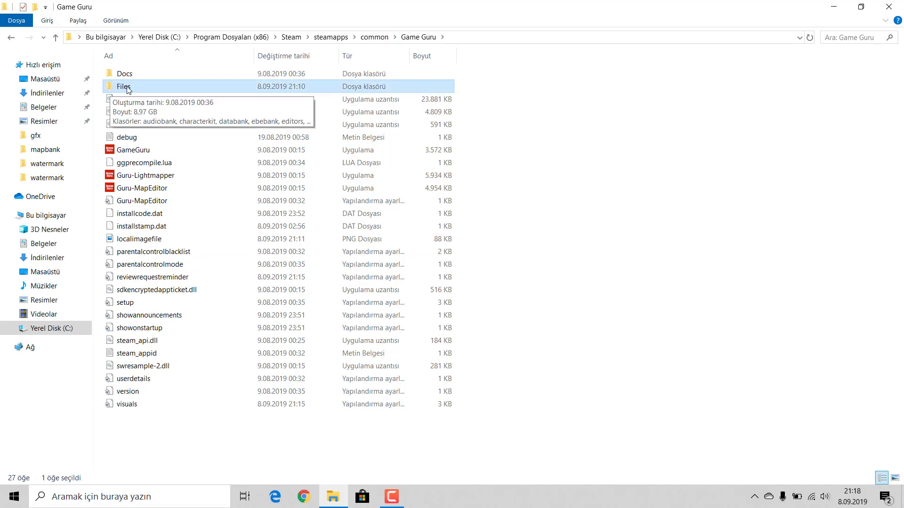
double_click(128, 89)
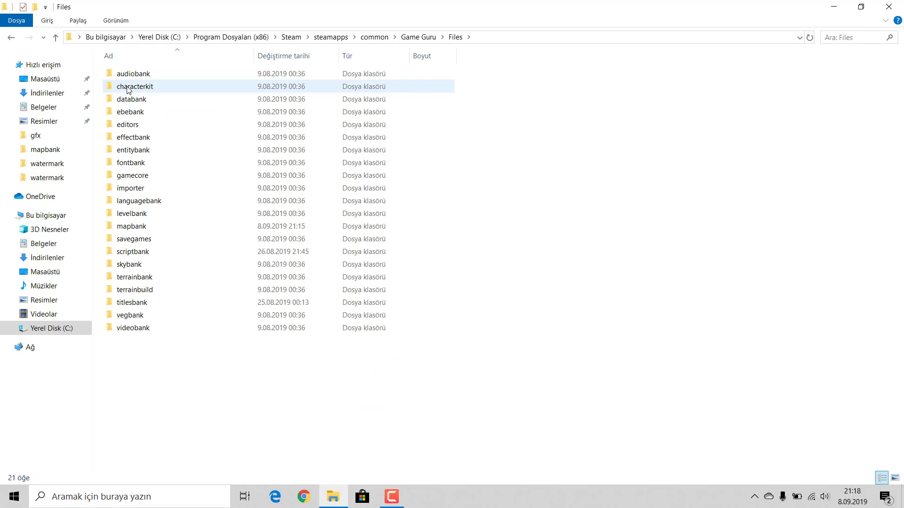
double_click(135, 201)
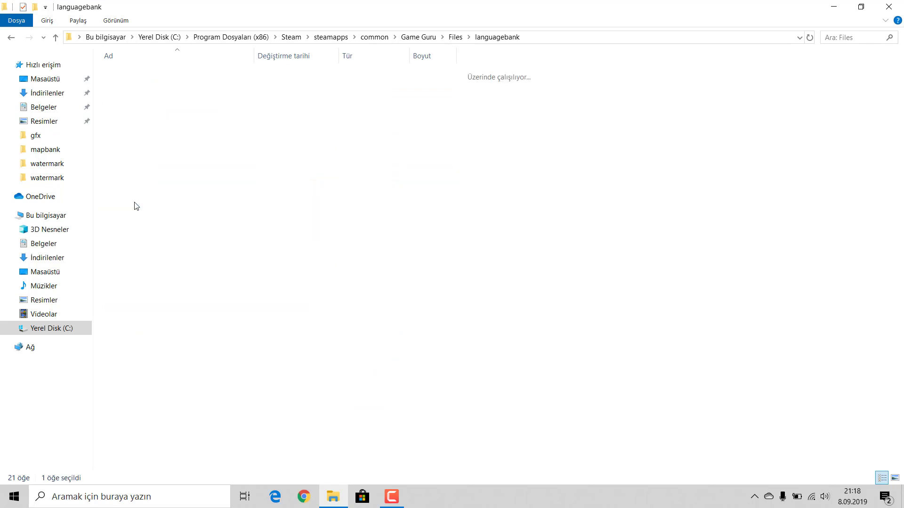
click(128, 77)
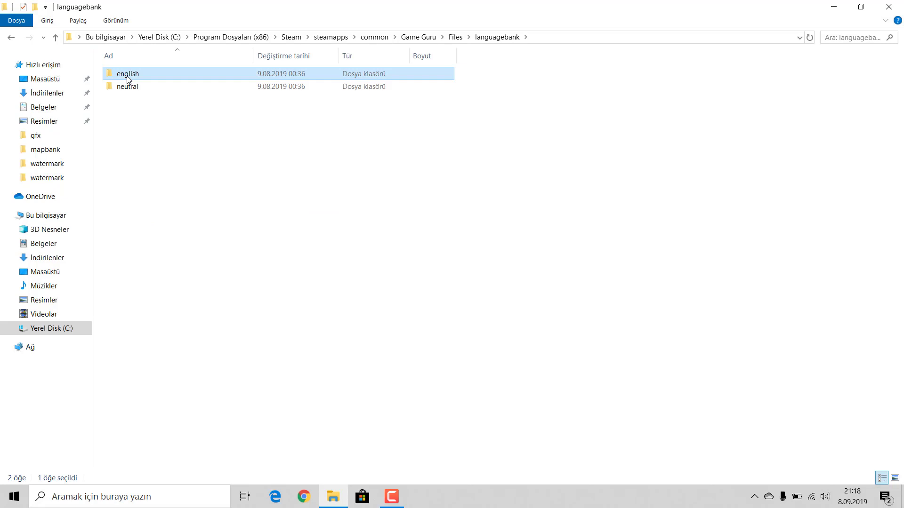
double_click(127, 78)
click(127, 78)
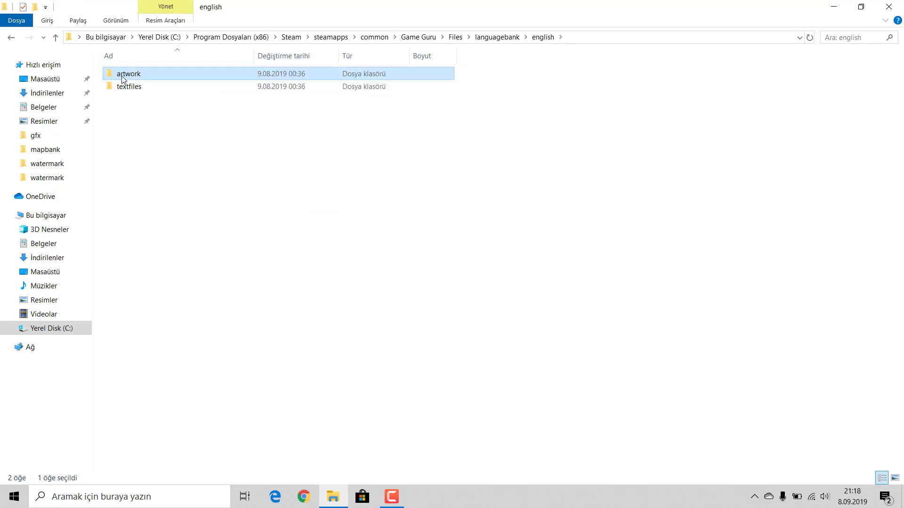
double_click(122, 78)
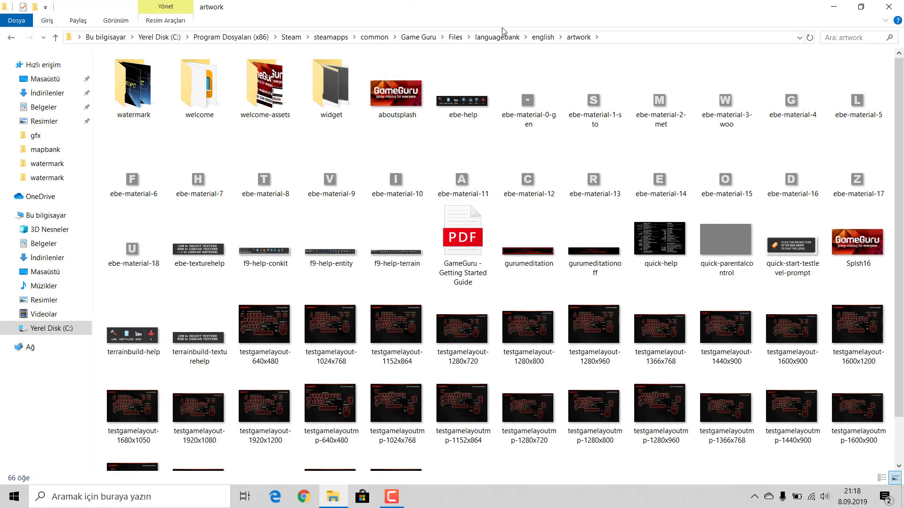
click(141, 98)
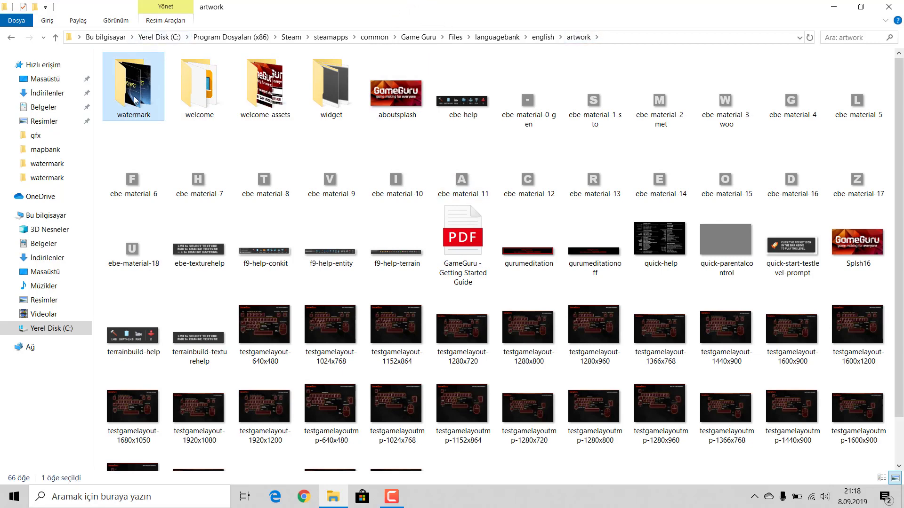
double_click(135, 98)
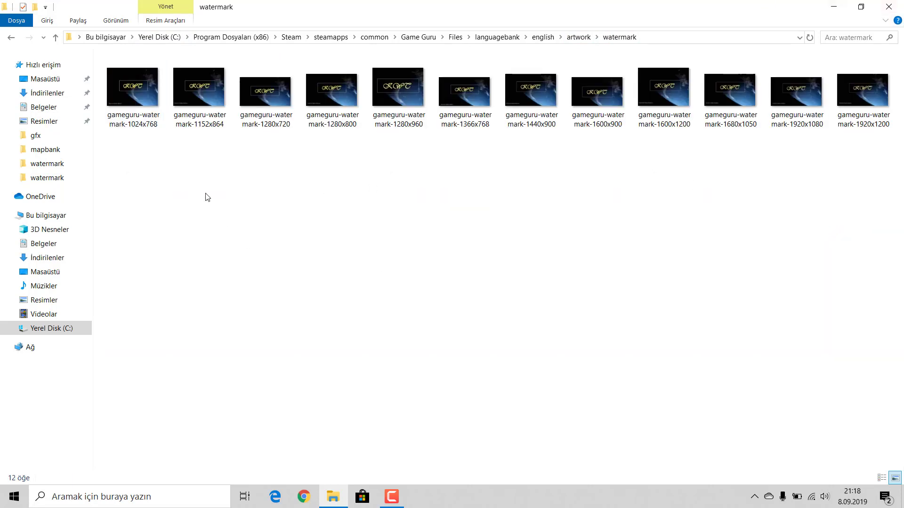
Step: Select all 12 watermark images, clear the selection and minimize Explorer
drag(131, 214, 867, 97)
click(825, 188)
click(833, 7)
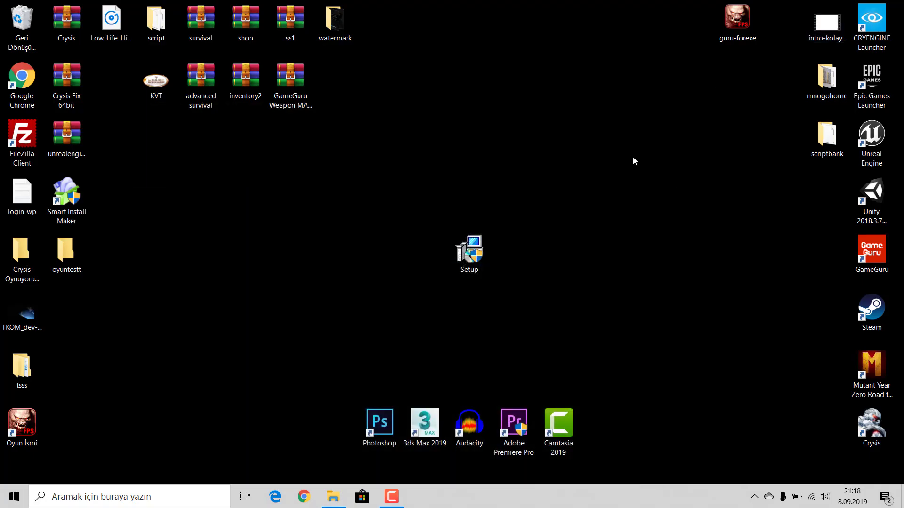
Step: Preview gameguru-watermark-1920x1080.jpg from the desktop watermark folder in Photos, then close it and minimize Explorer
double_click(353, 31)
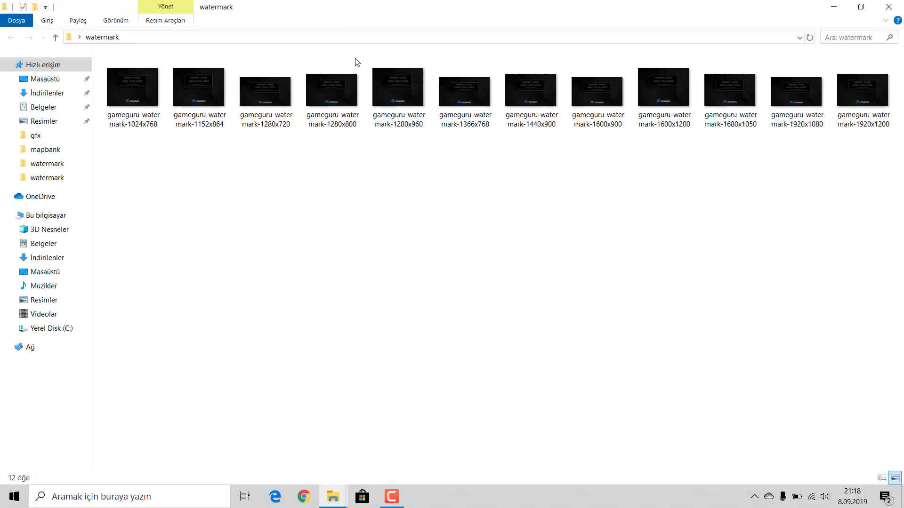
drag(887, 166, 258, 165)
click(630, 181)
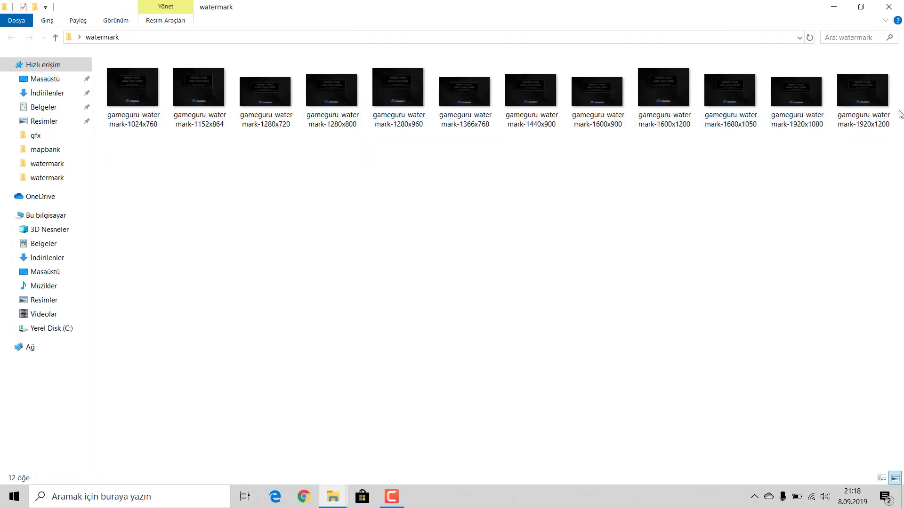
double_click(789, 108)
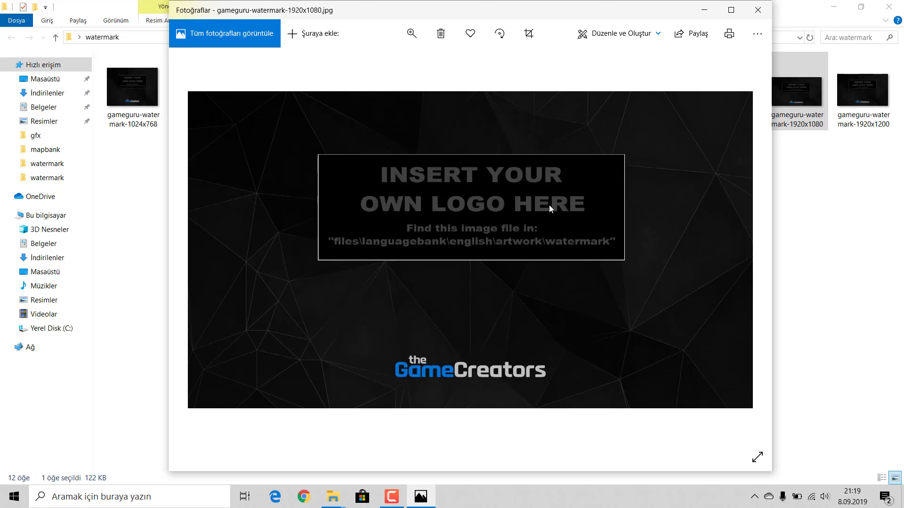
click(757, 10)
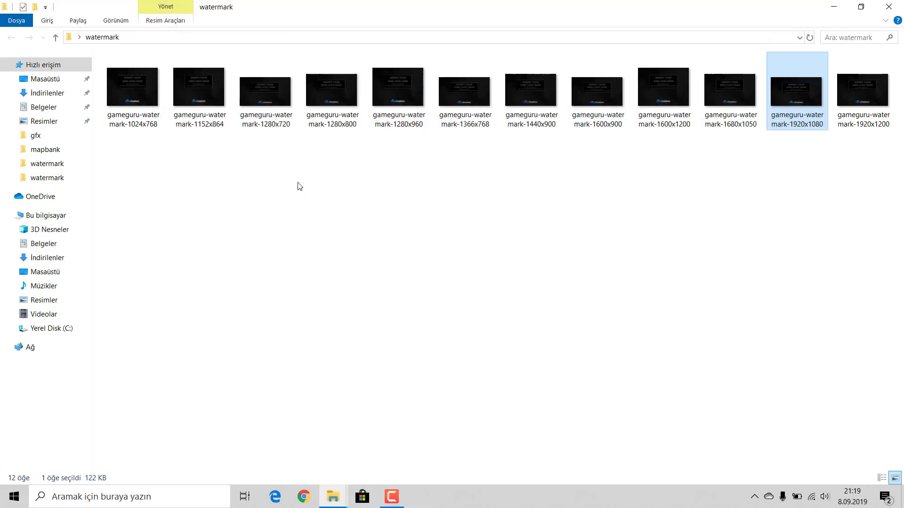
click(835, 6)
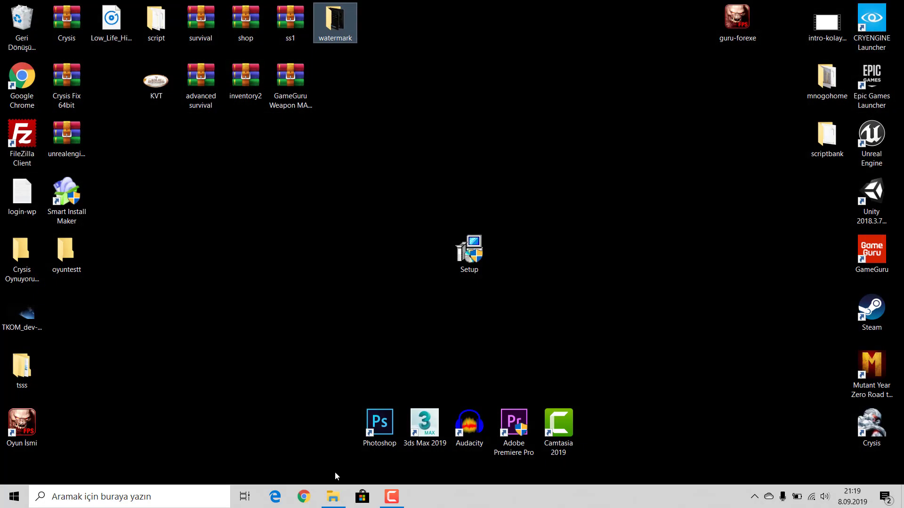
click(332, 496)
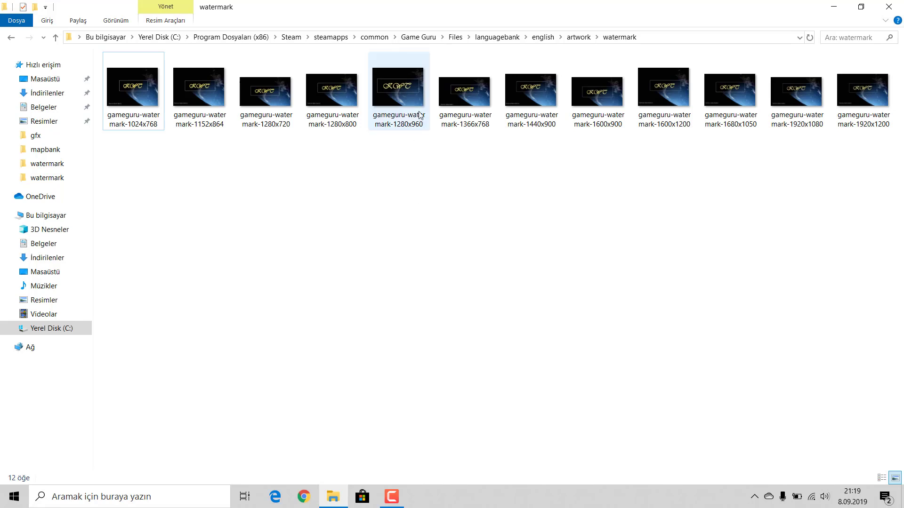
click(414, 104)
click(852, 155)
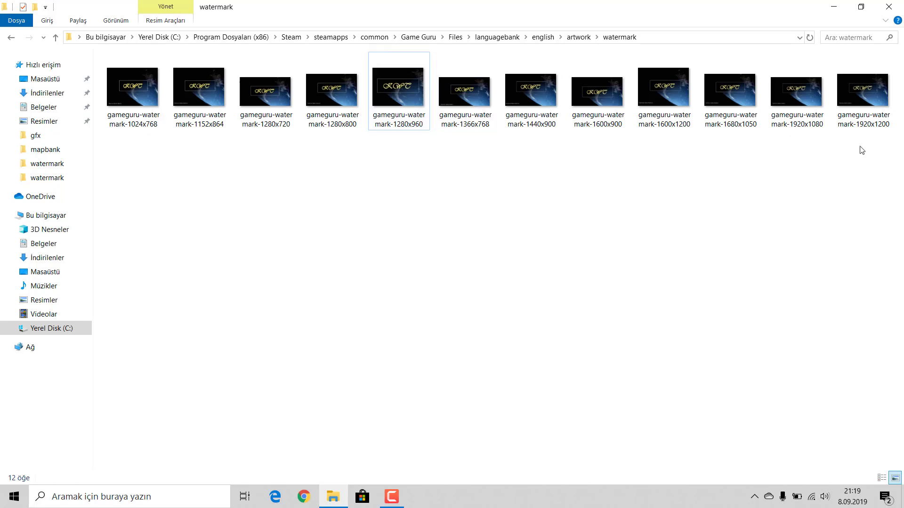
click(881, 119)
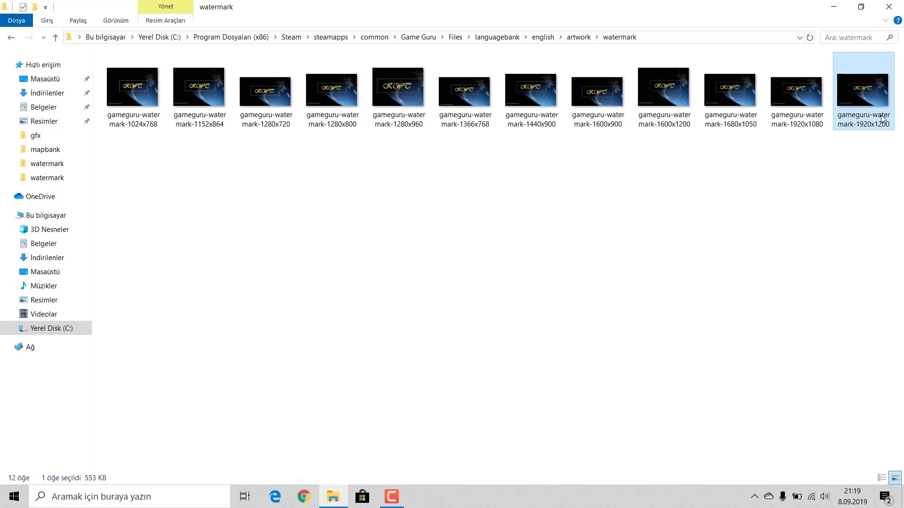
click(465, 118)
click(402, 114)
click(332, 105)
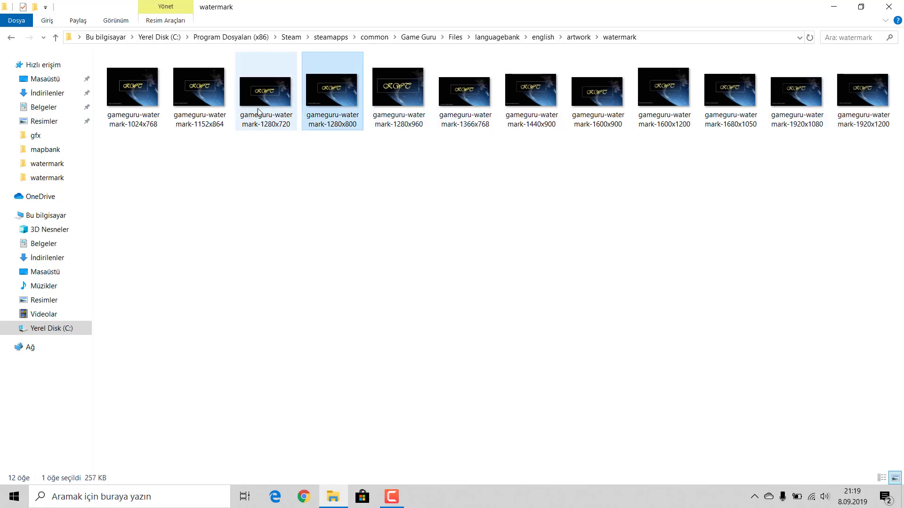
click(266, 106)
click(205, 108)
click(139, 109)
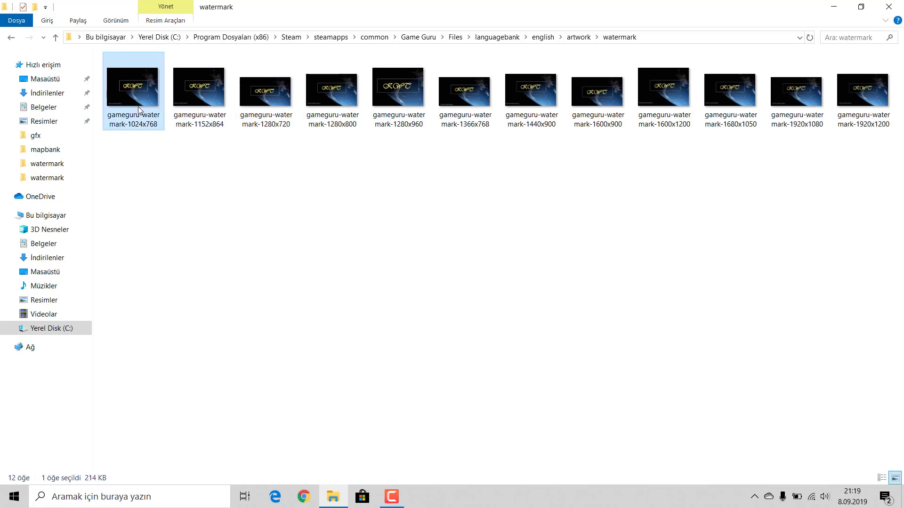
click(392, 191)
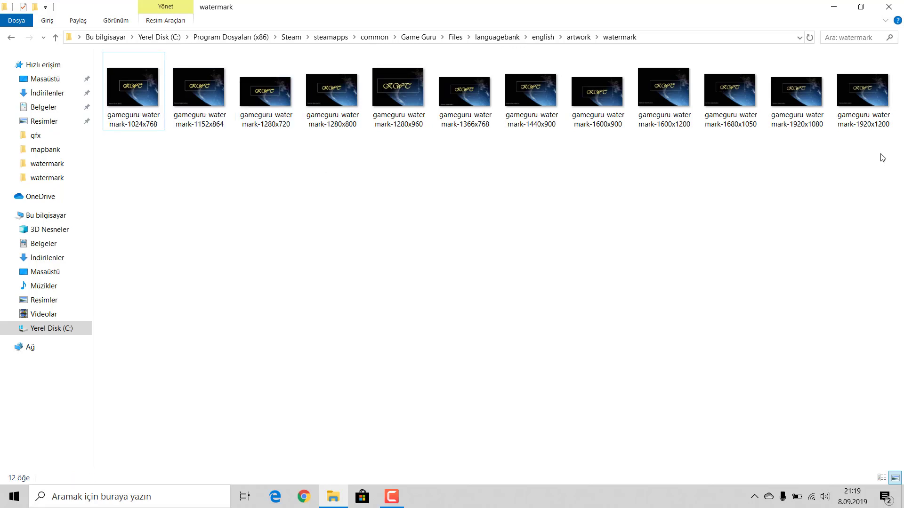
drag(880, 153, 131, 75)
click(216, 186)
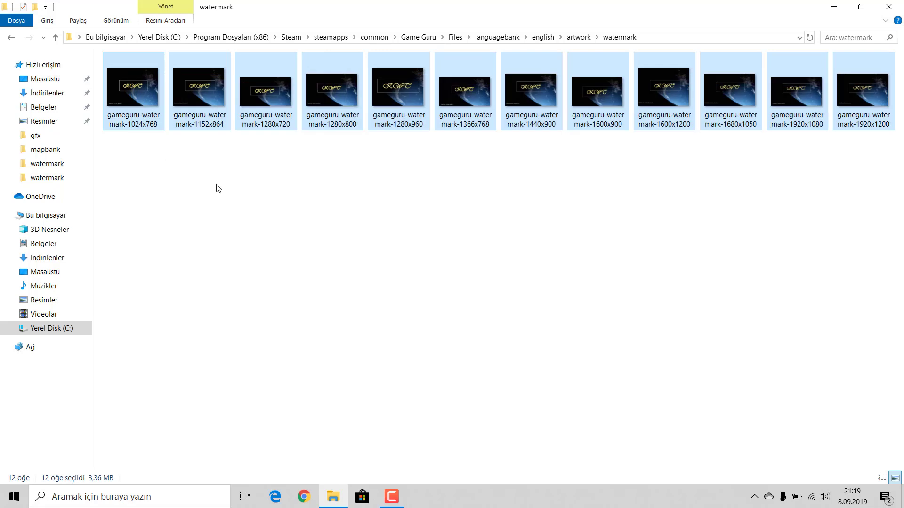
drag(144, 164, 894, 54)
click(784, 169)
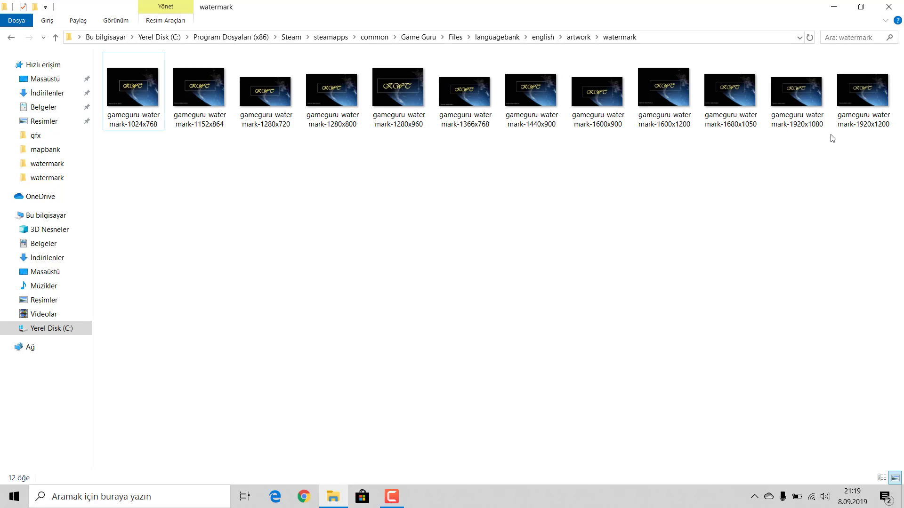
click(127, 105)
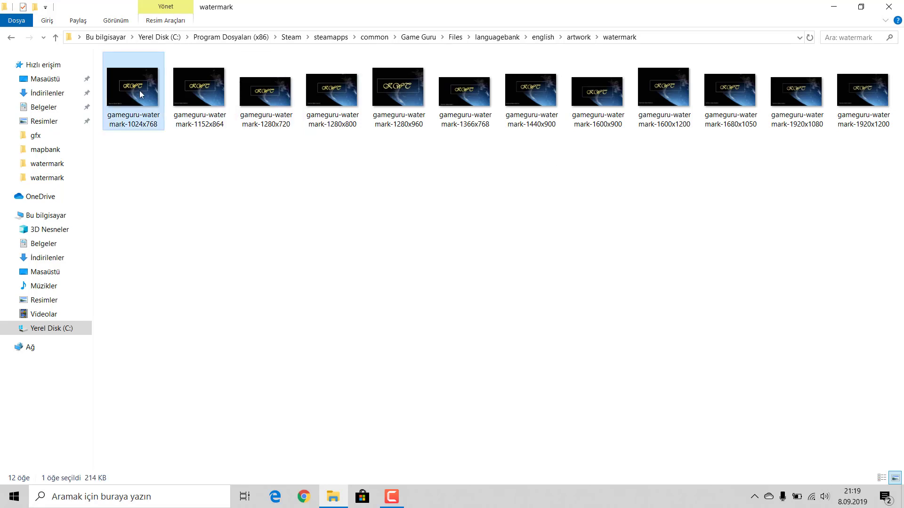
drag(139, 80, 135, 130)
click(884, 163)
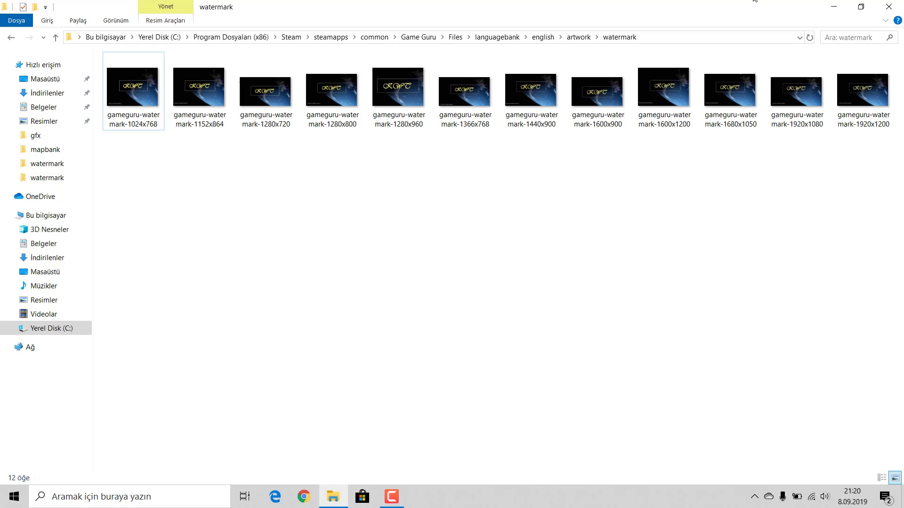
click(888, 7)
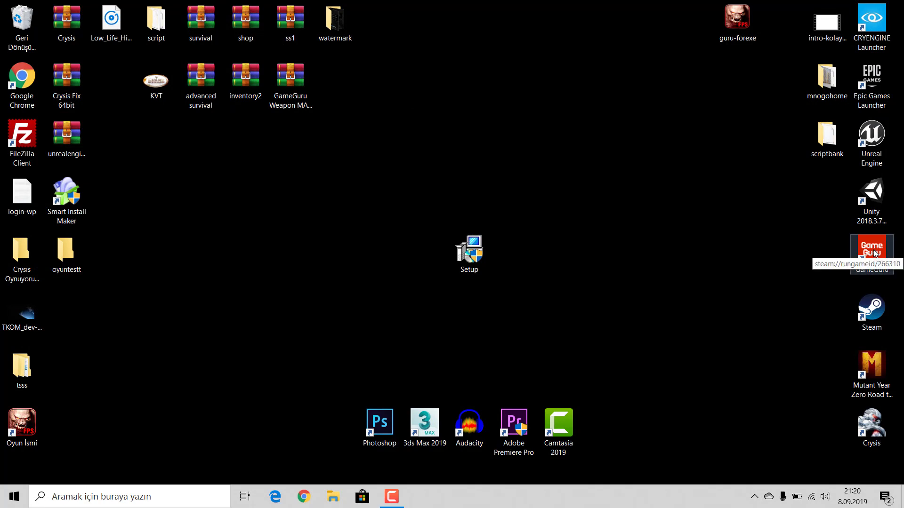
Step: Launch GameGuru, load the recent level oyun1.fpm and switch to free flight with G
double_click(872, 249)
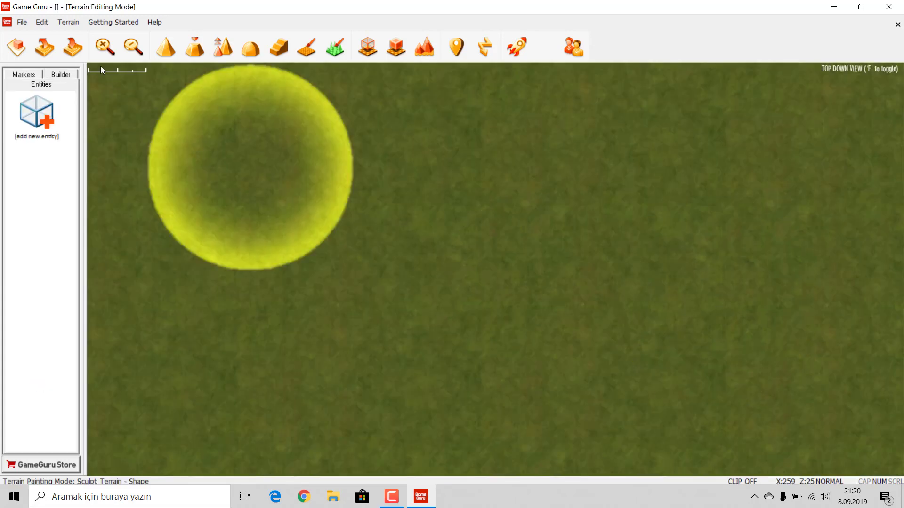
click(22, 23)
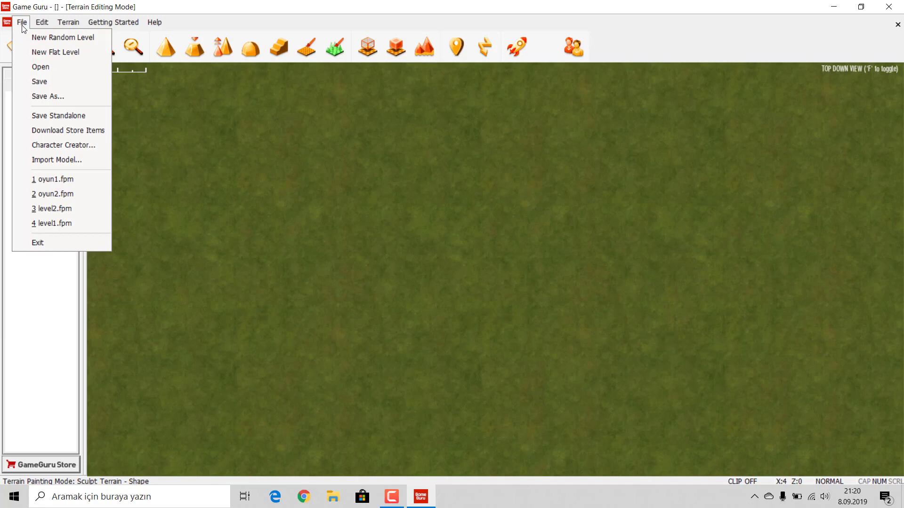
click(43, 183)
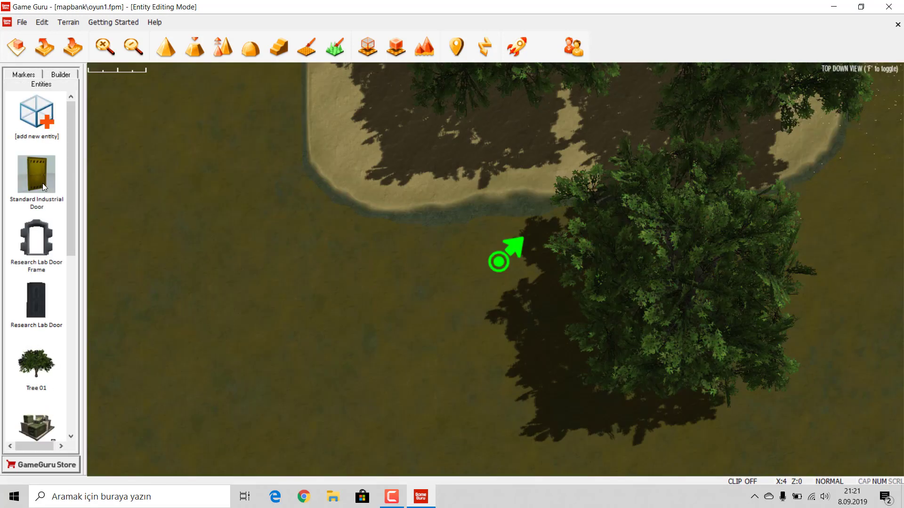
key(g)
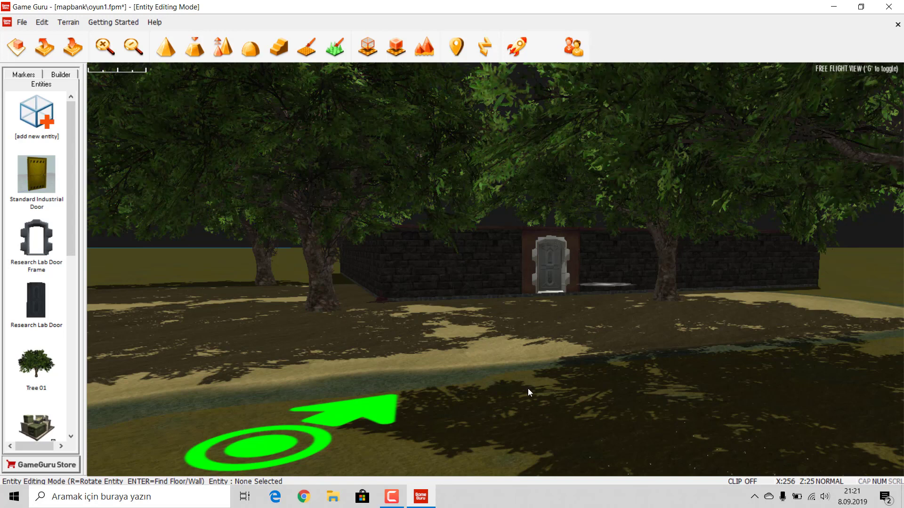
click(22, 22)
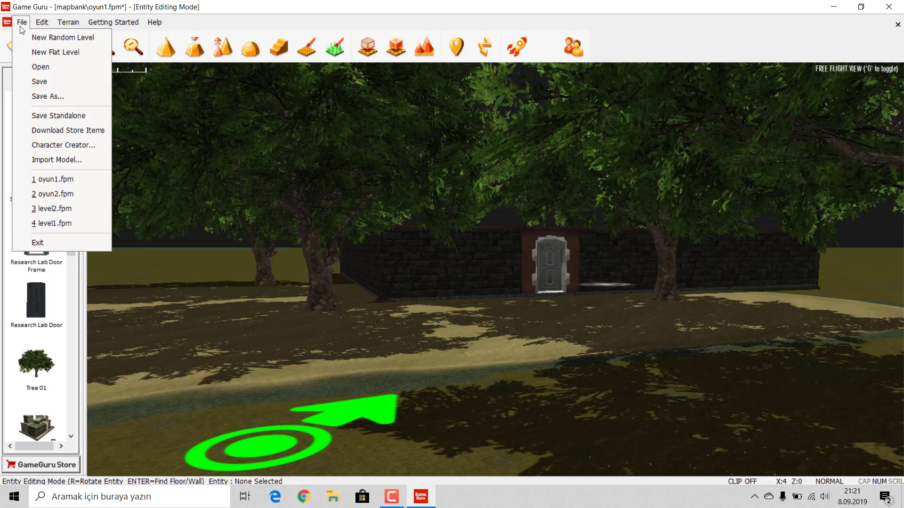
click(22, 28)
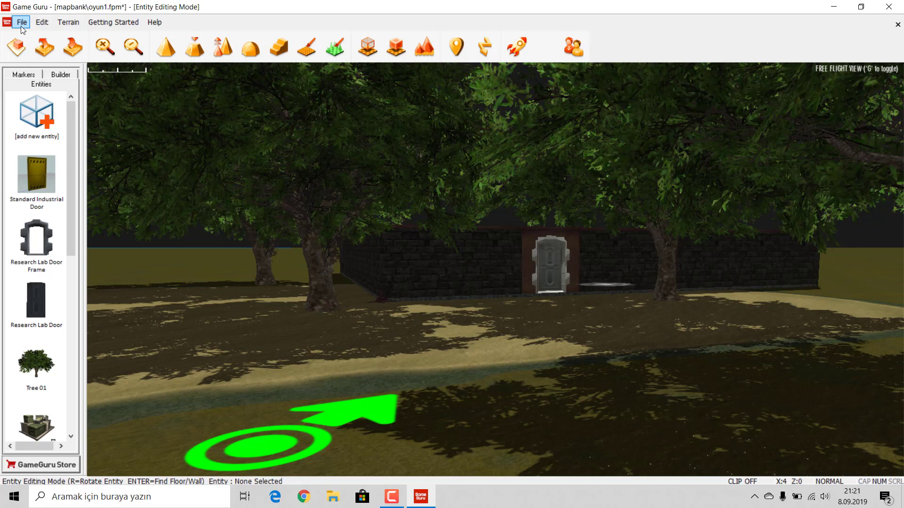
click(22, 26)
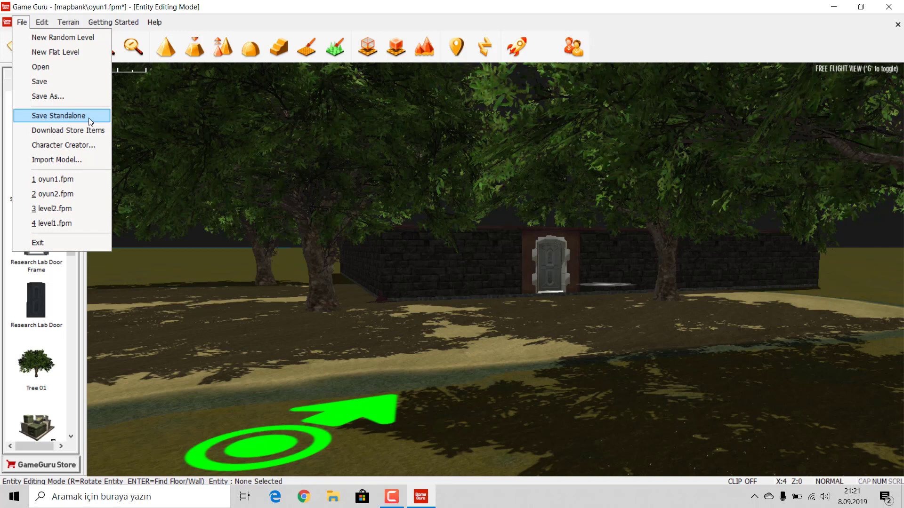
Step: Save the level and export it standalone into a new Desktop folder named gameguruoyunum
click(52, 114)
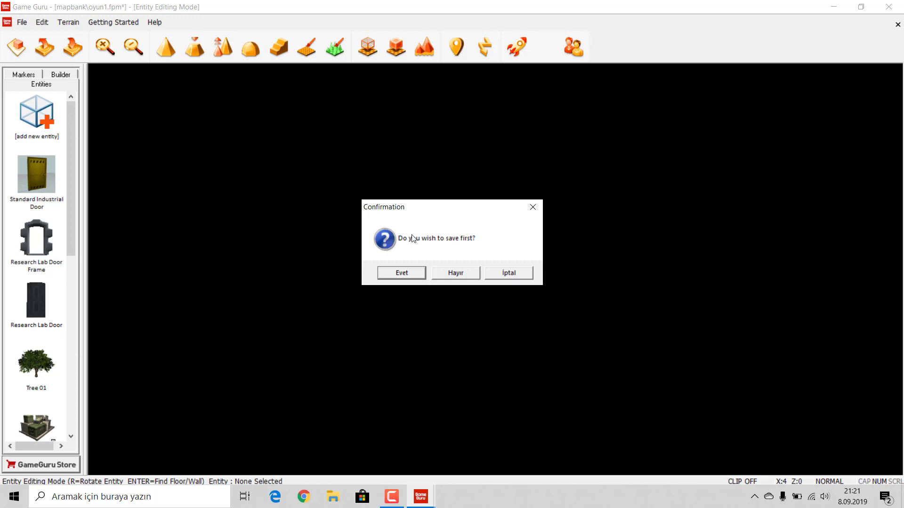
click(399, 272)
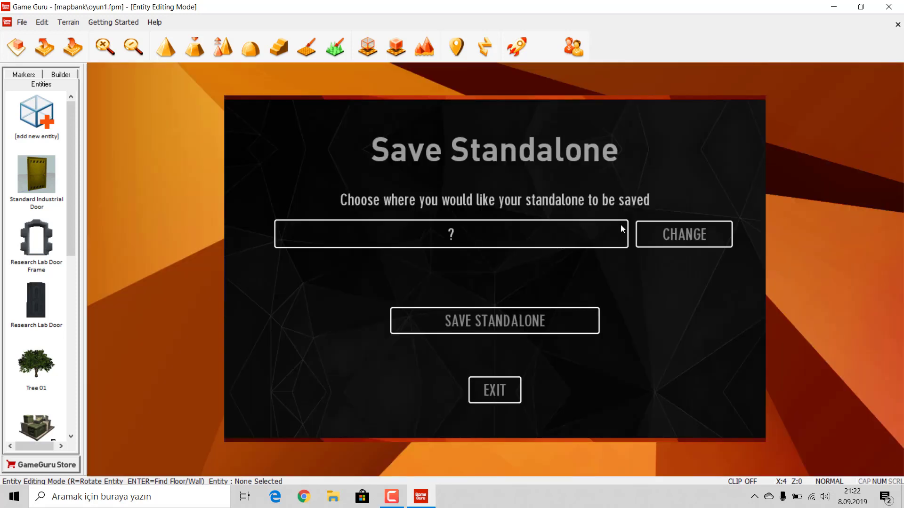
click(686, 234)
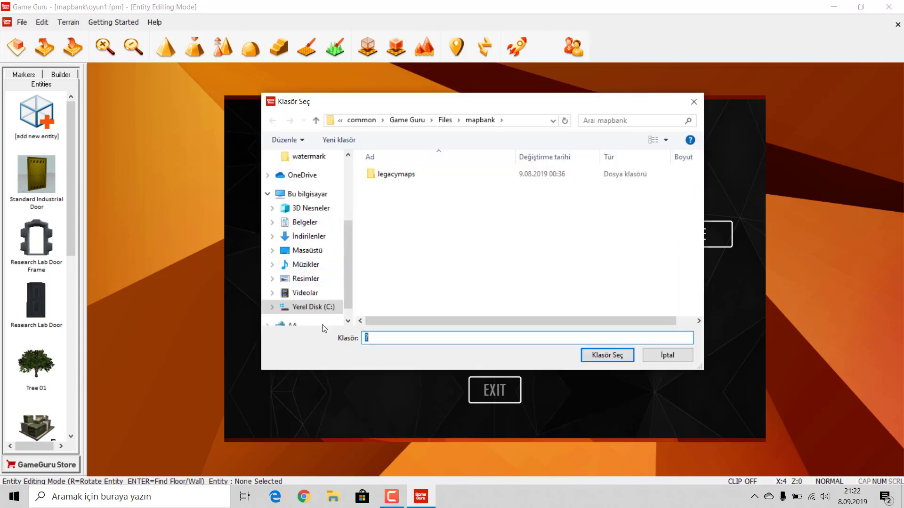
click(301, 251)
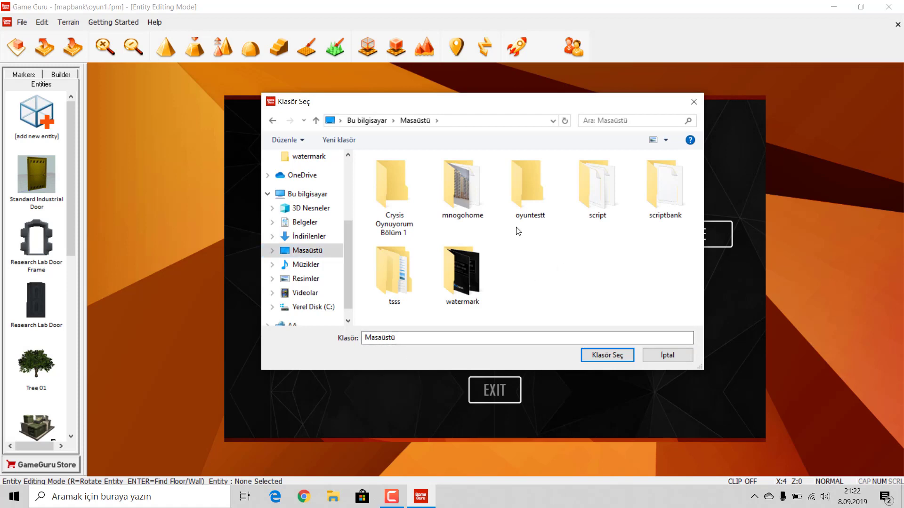
click(356, 139)
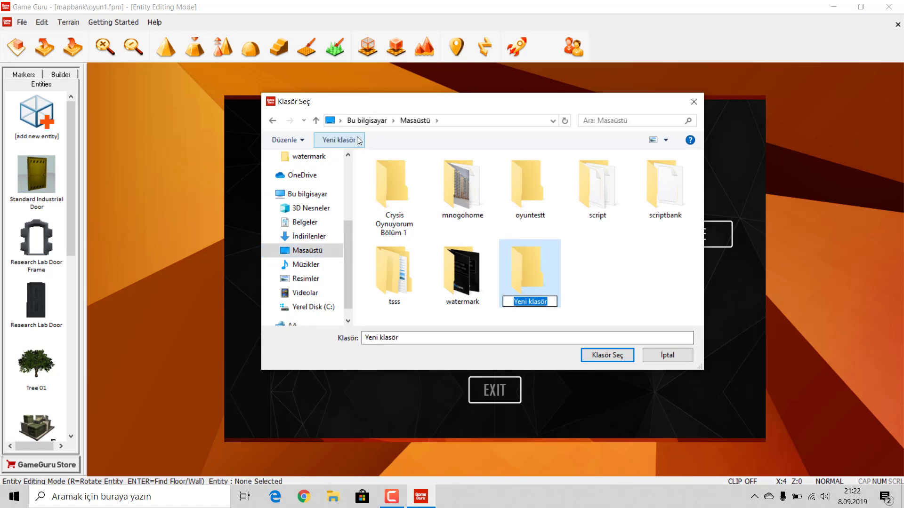
text(game)
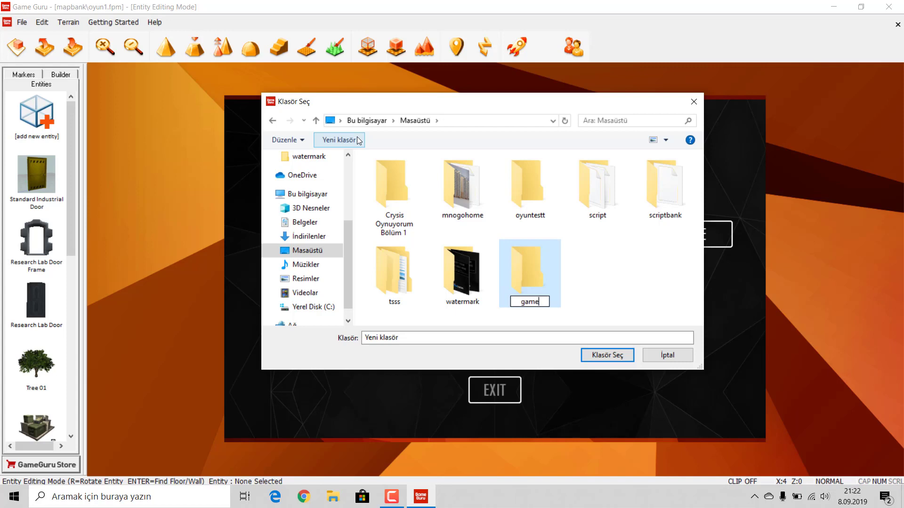
text(guruoyunum)
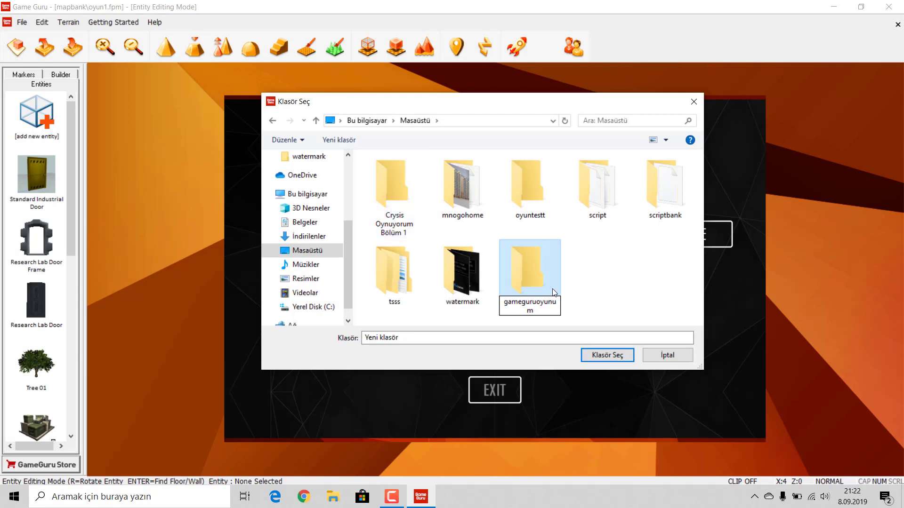
click(534, 273)
double_click(532, 272)
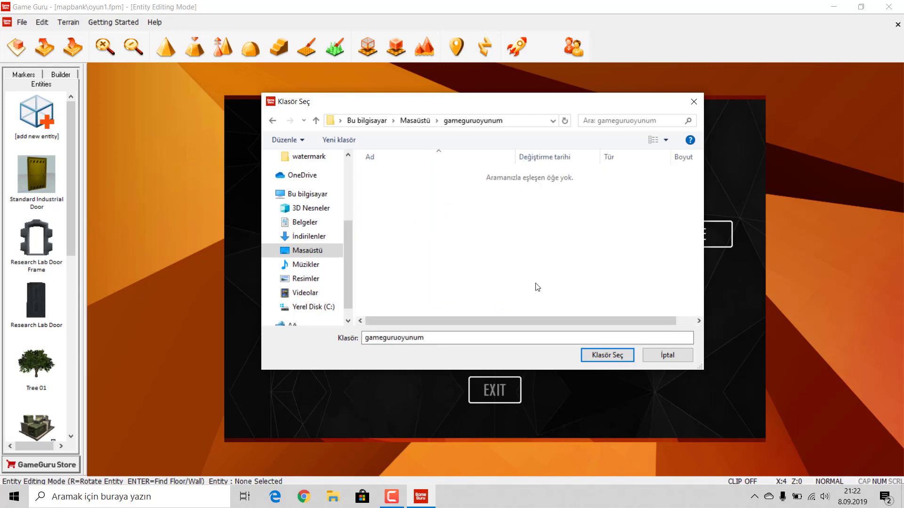
click(607, 355)
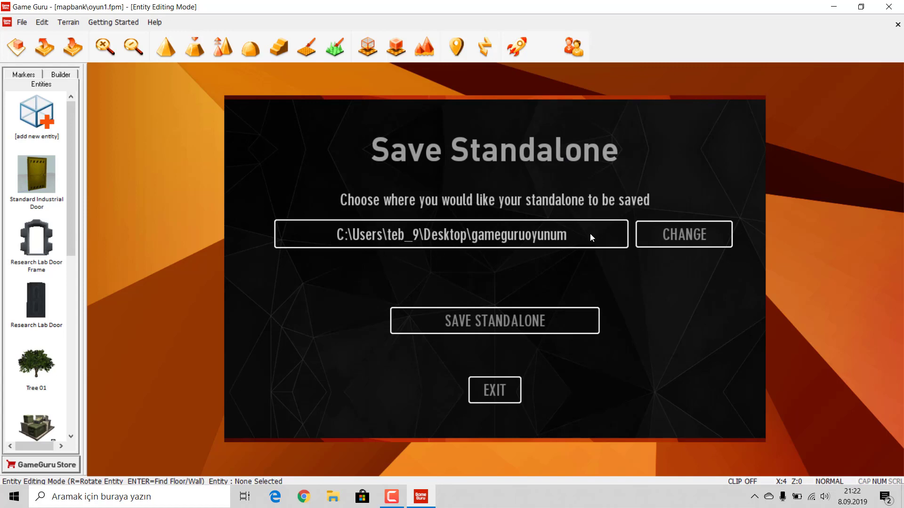
click(500, 329)
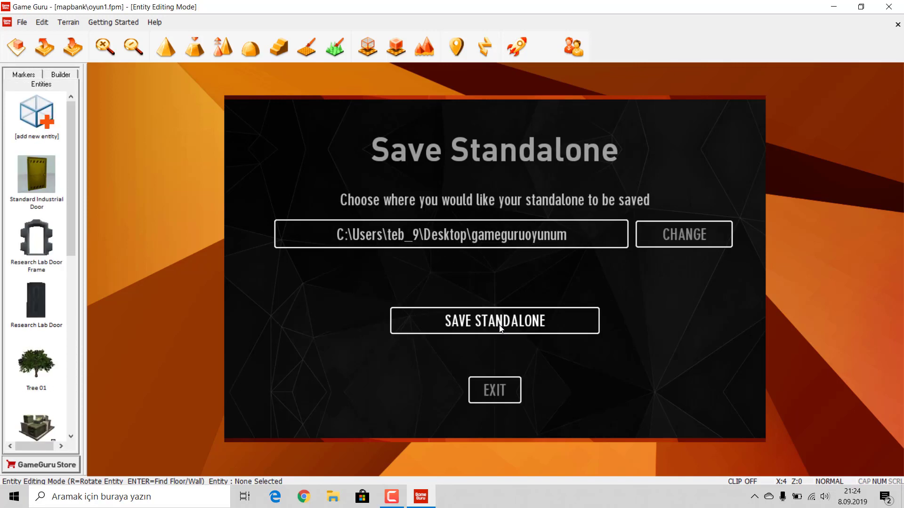
Step: Close the Save Standalone screen after the export finishes, returning to the oyun1 editor
click(500, 328)
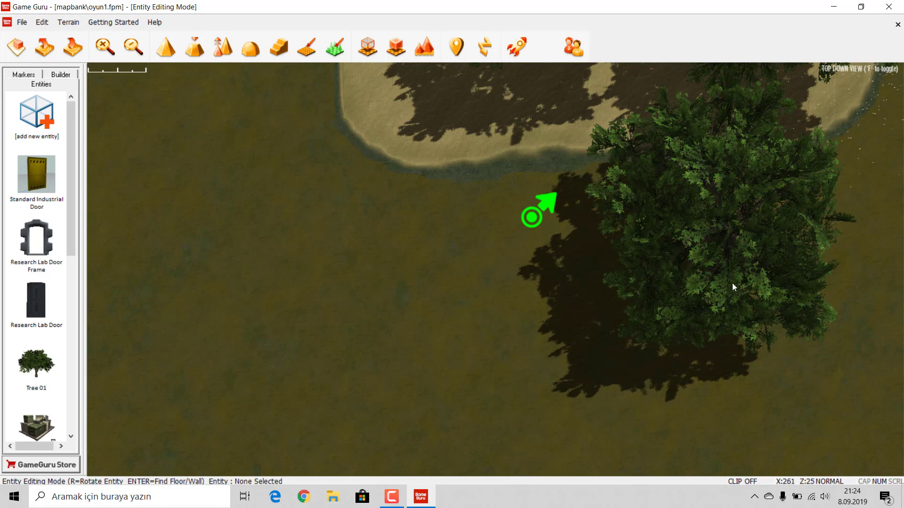
Step: Close GameGuru and open Desktop › gameguruoyunum › oyun1, selecting the oyun1 executable
click(895, 6)
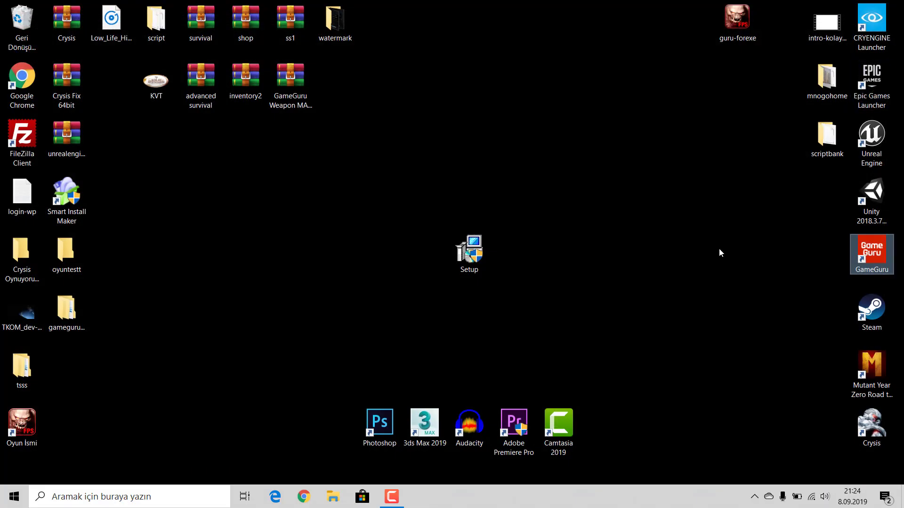
click(227, 322)
click(79, 311)
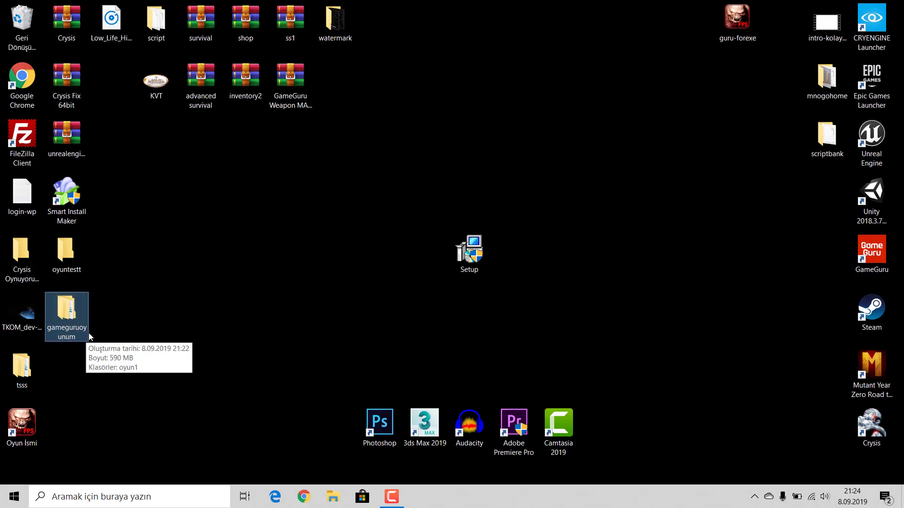
double_click(72, 308)
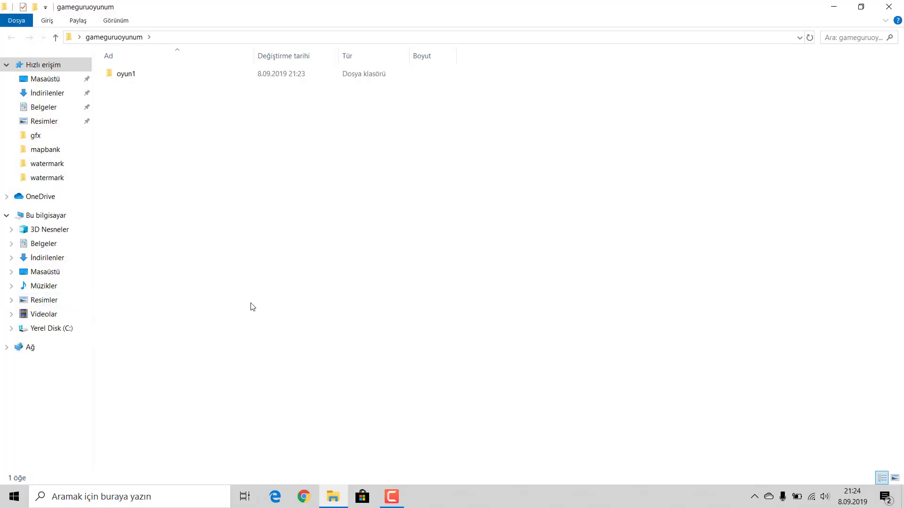
click(120, 77)
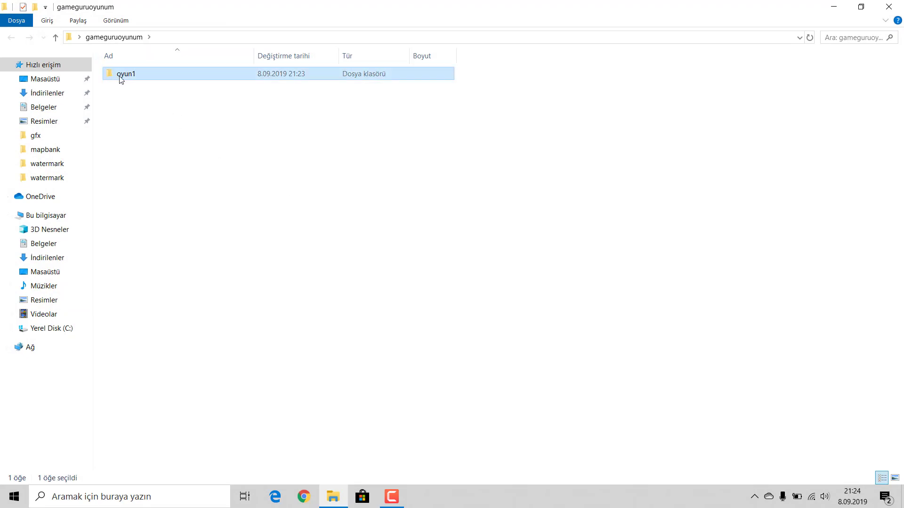
double_click(121, 76)
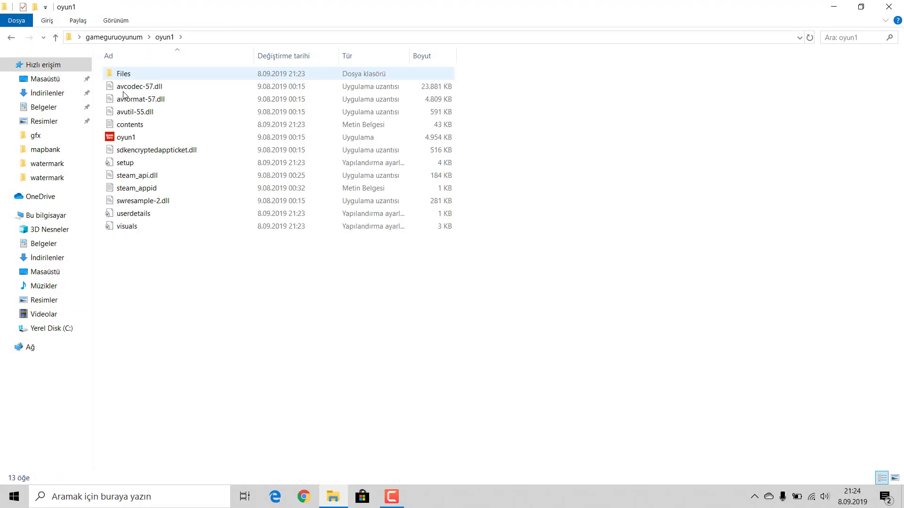
click(126, 140)
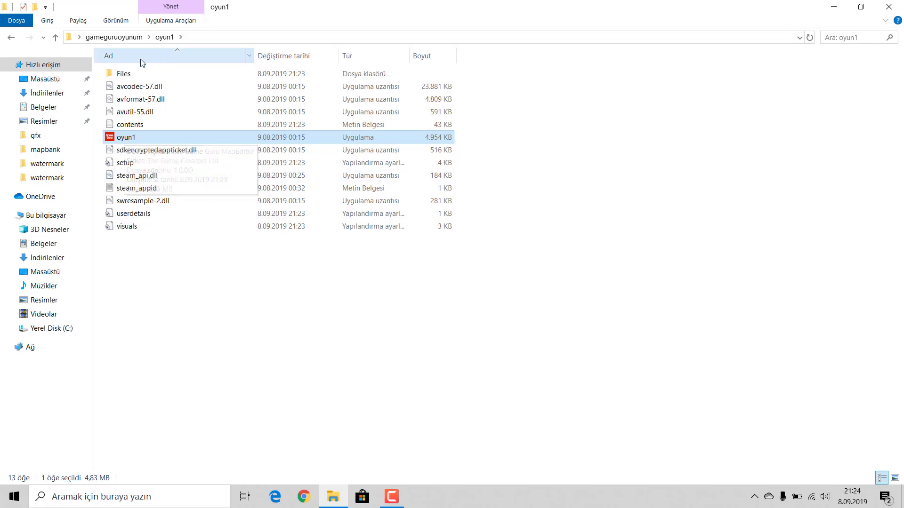
Step: Launch oyun1.exe, view the About page, go back and start a new game with OYUNA BAŞLA
double_click(125, 138)
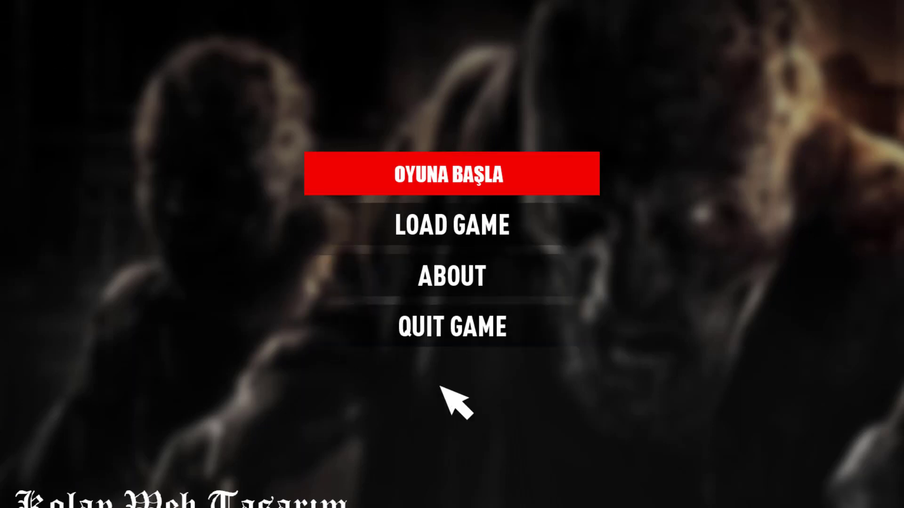
click(414, 283)
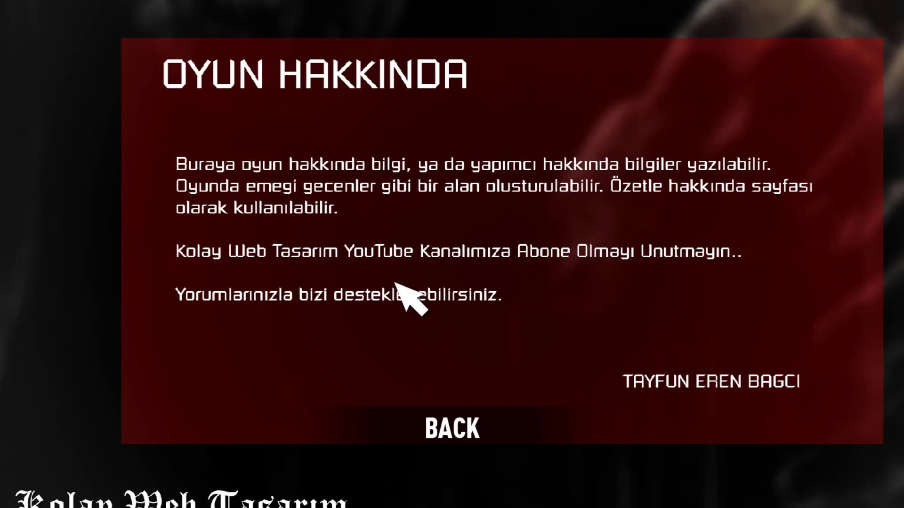
click(479, 427)
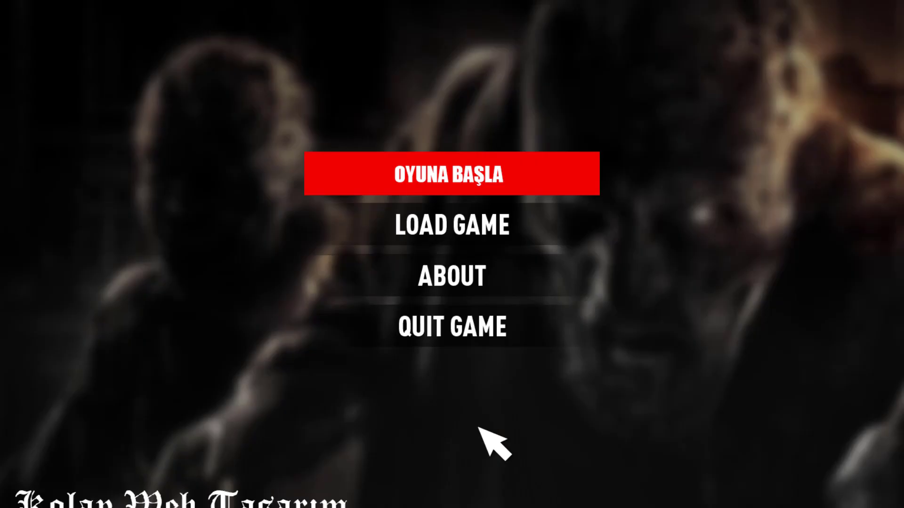
click(426, 184)
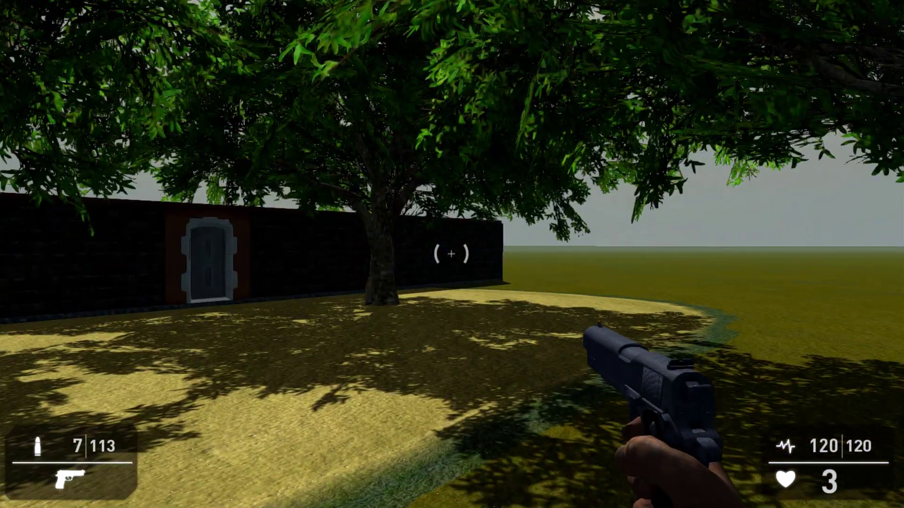
Step: Walk through the door and along the stone corridors to the side room, declining the low-FPS offer
key(w)
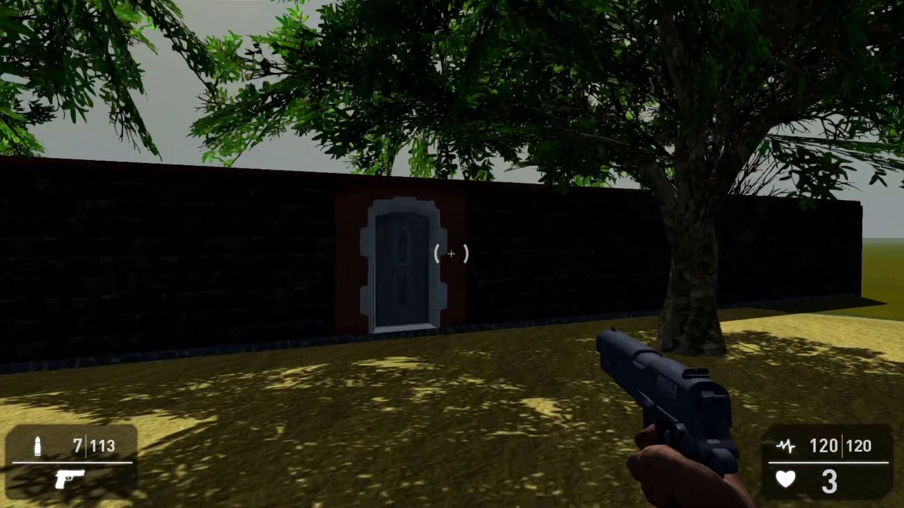
key(w)
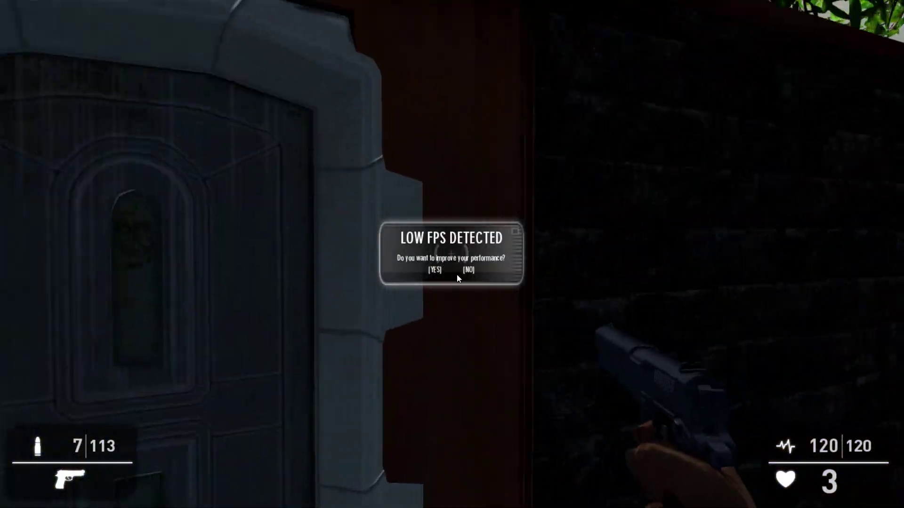
click(469, 269)
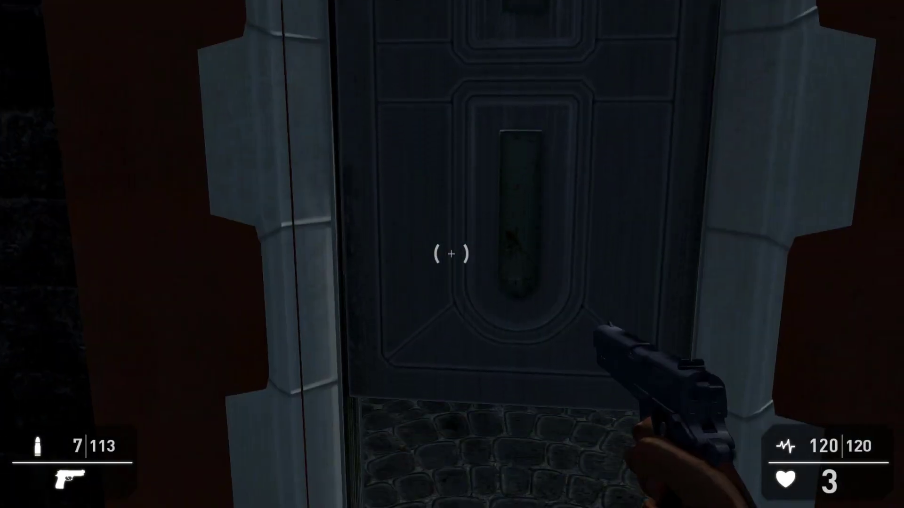
key(s)
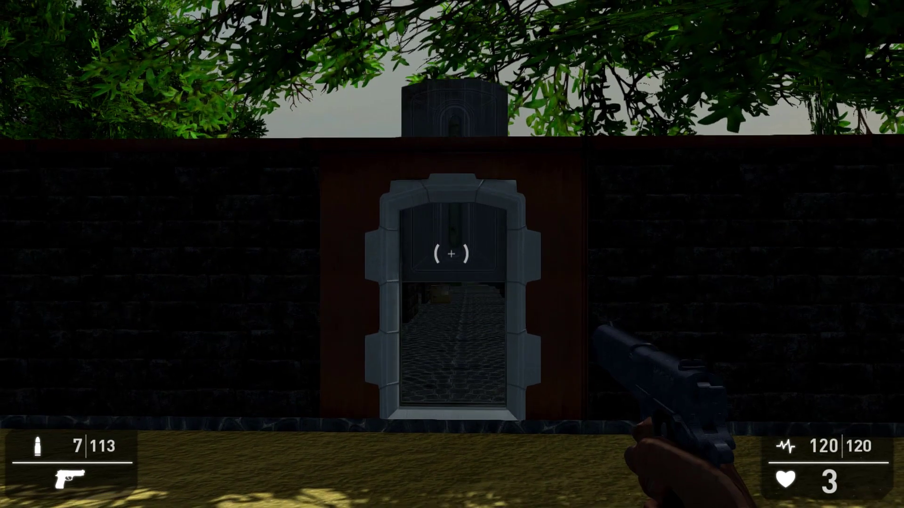
key(w)
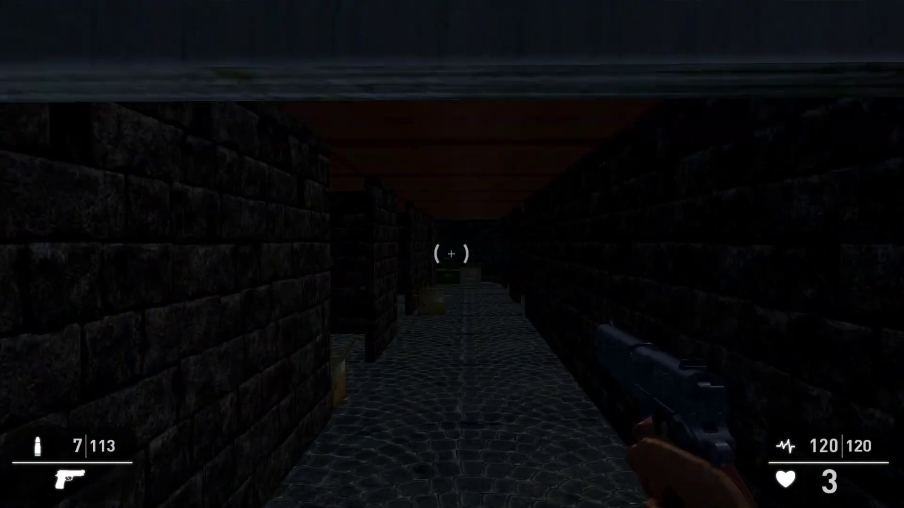
key(s)
key(w)
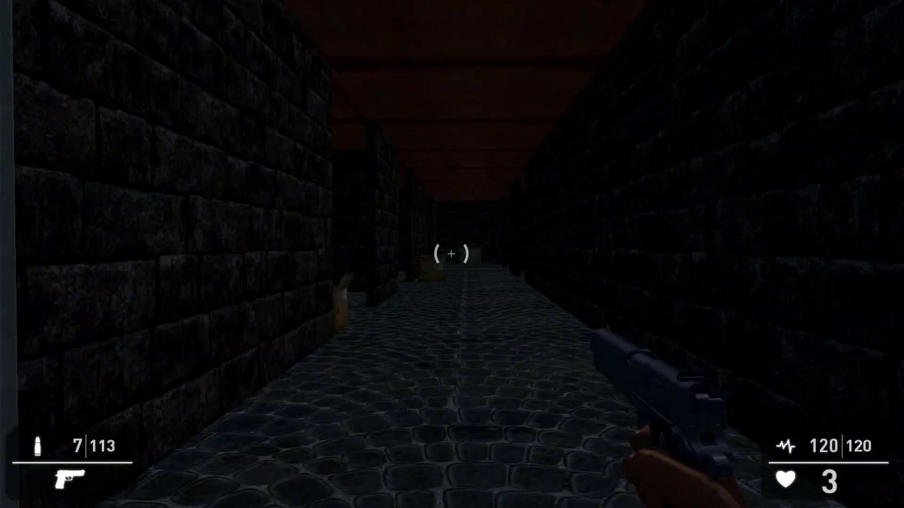
key(w)
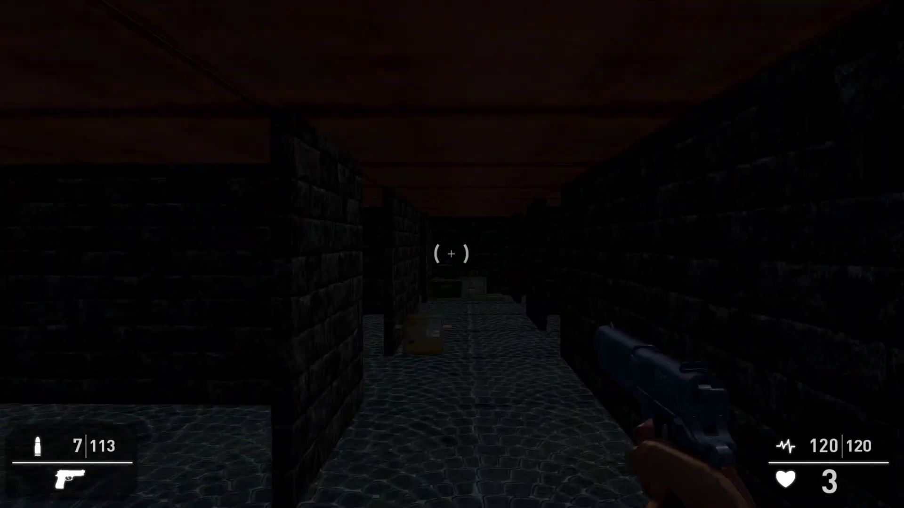
key(w)
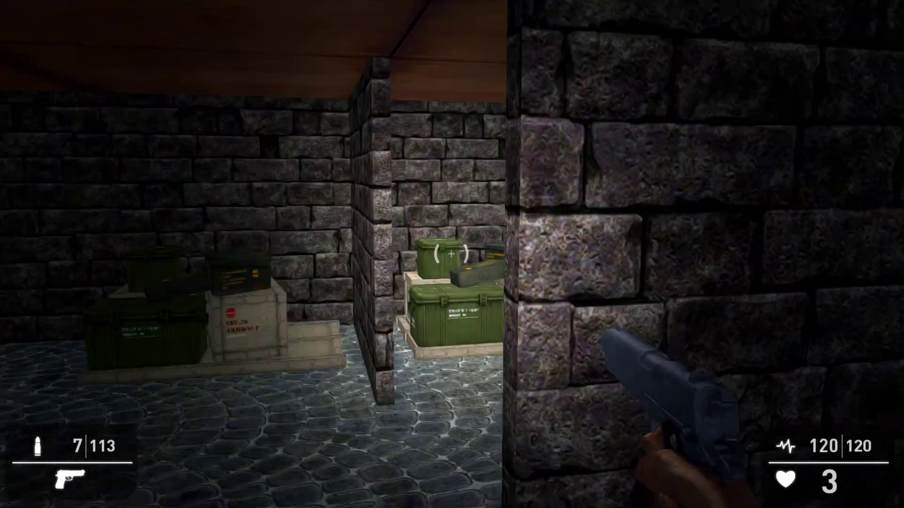
key(w)
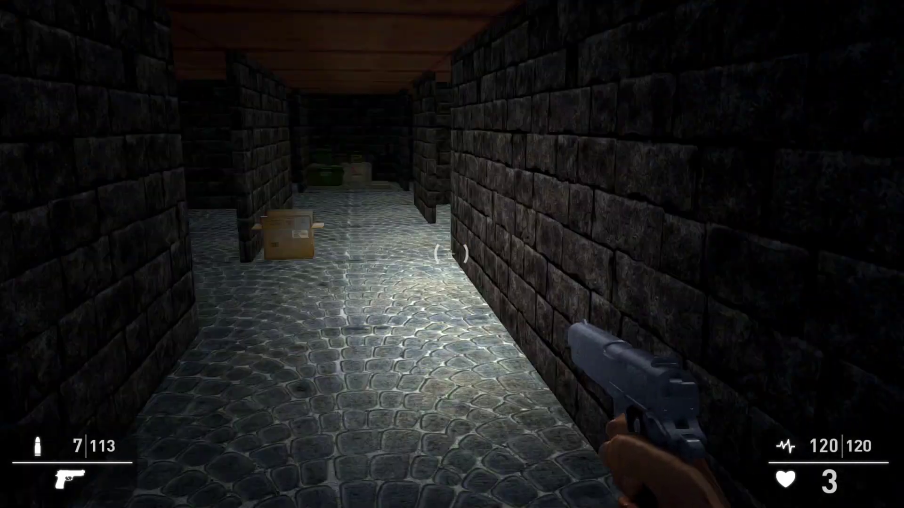
key(w)
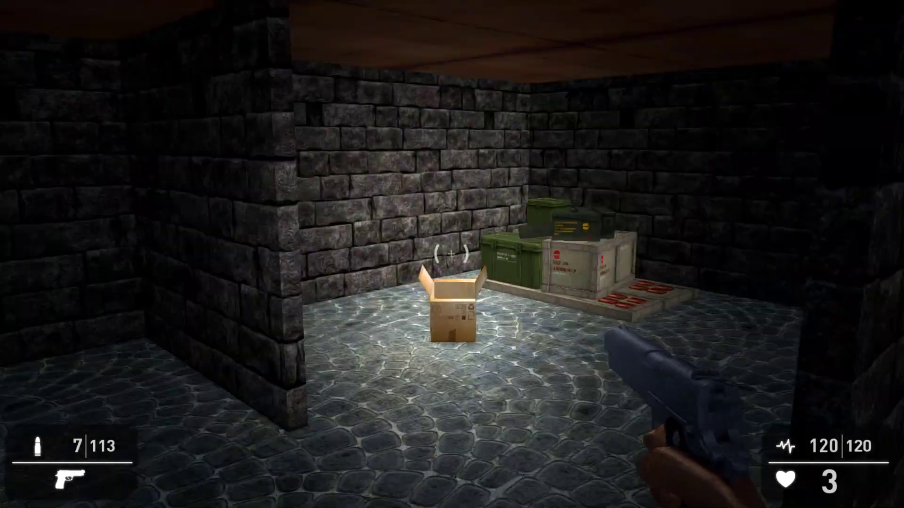
key(w)
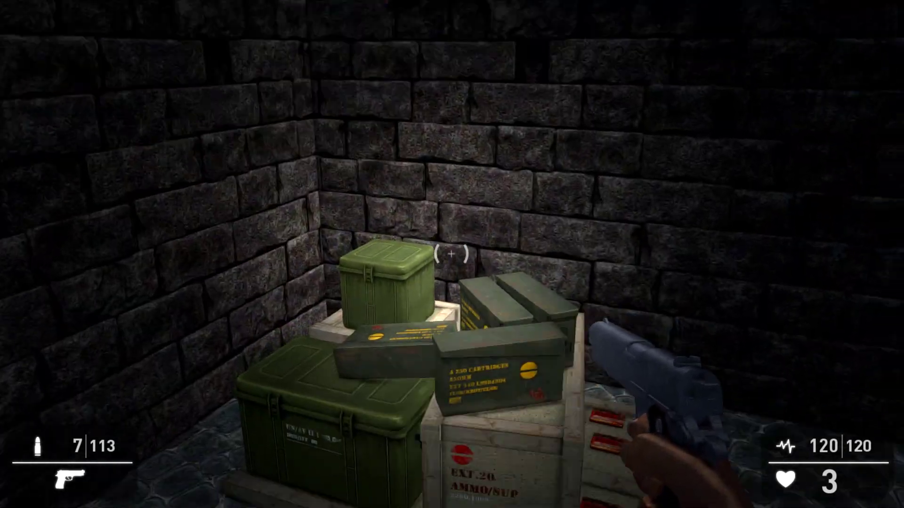
key(w)
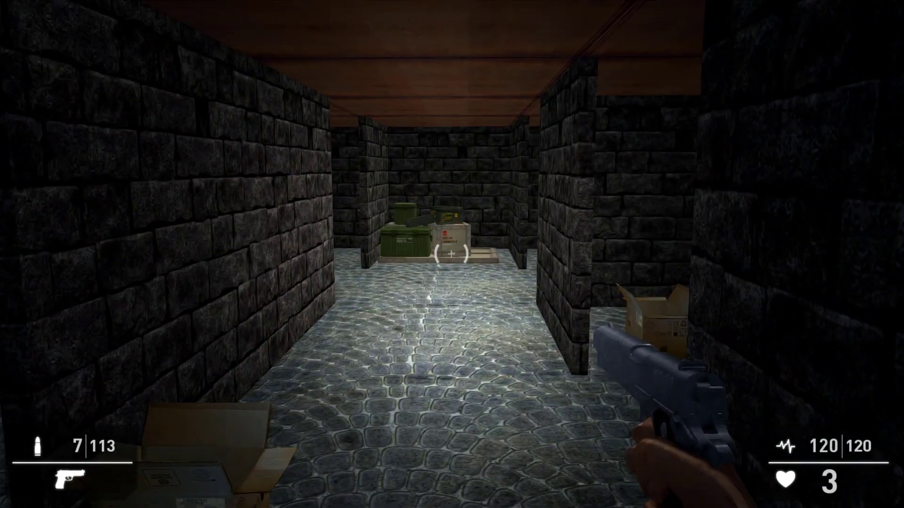
key(s)
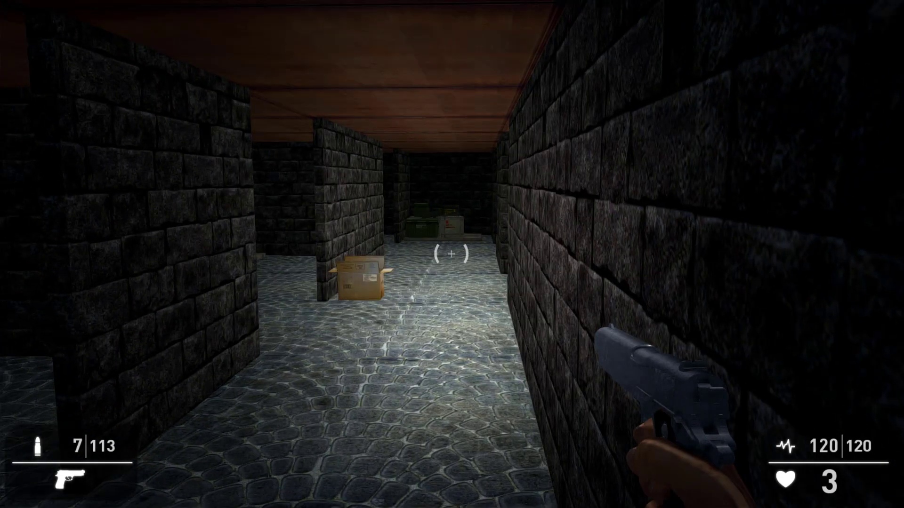
key(w)
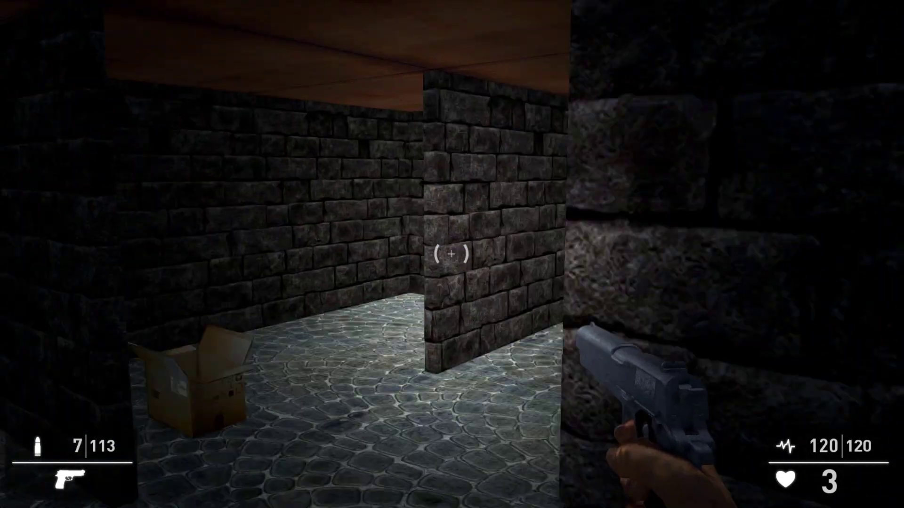
key(w)
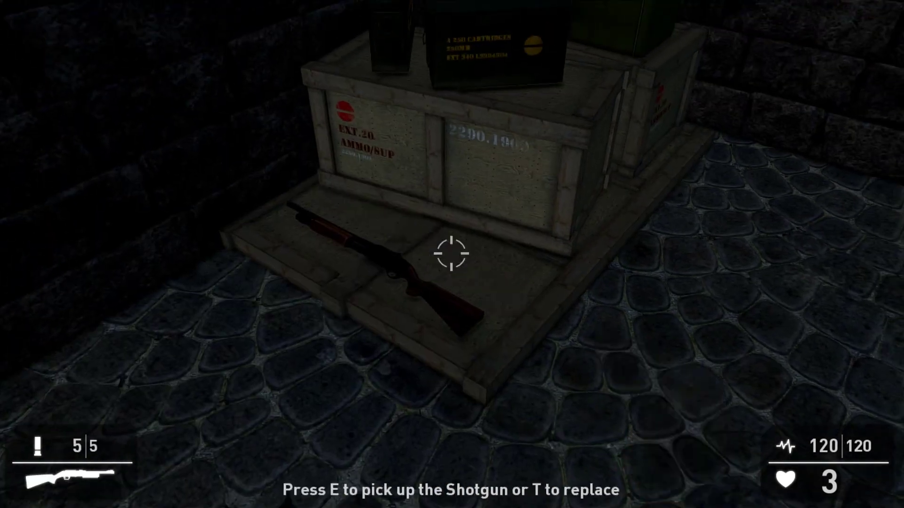
Step: Pick up the shotgun, shoot the zombie, then pause and return to the main menu
key(e)
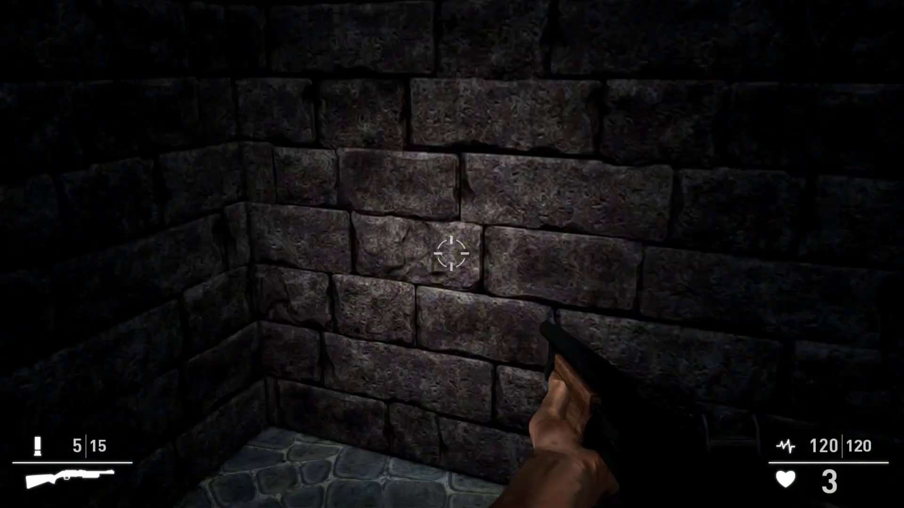
key(w)
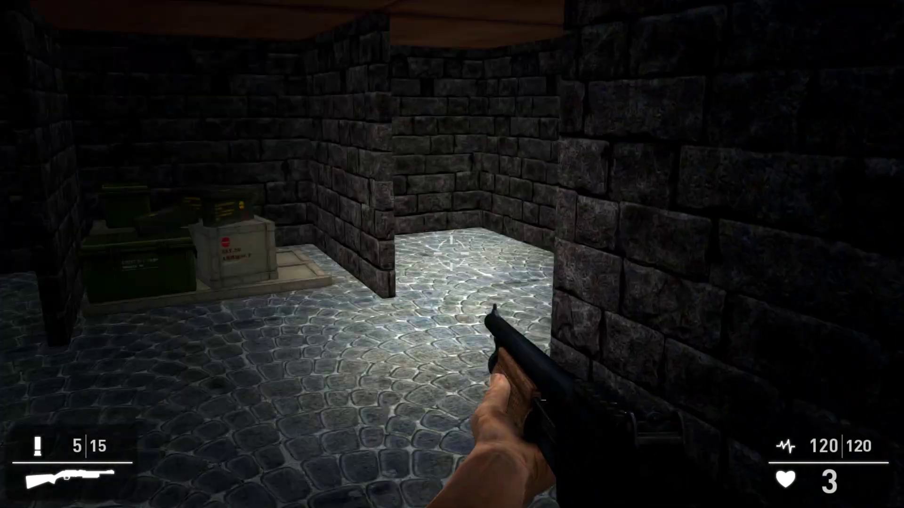
key(w)
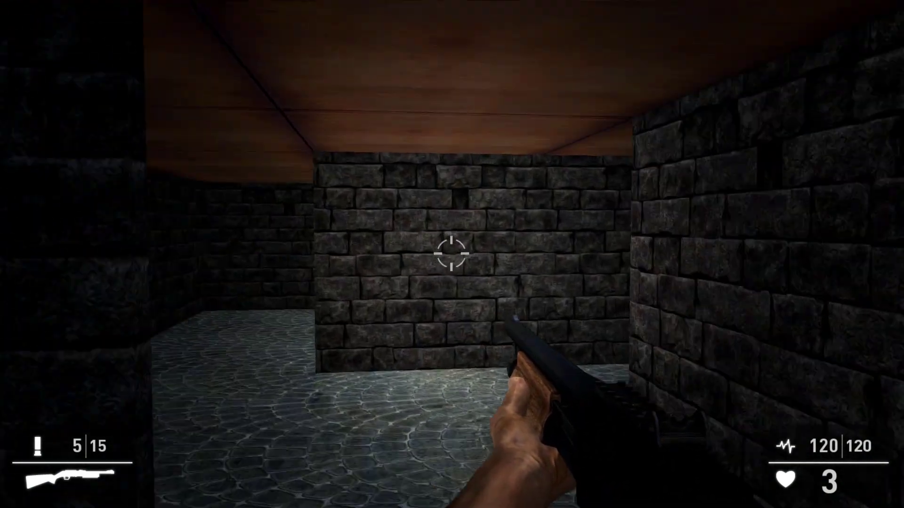
key(w)
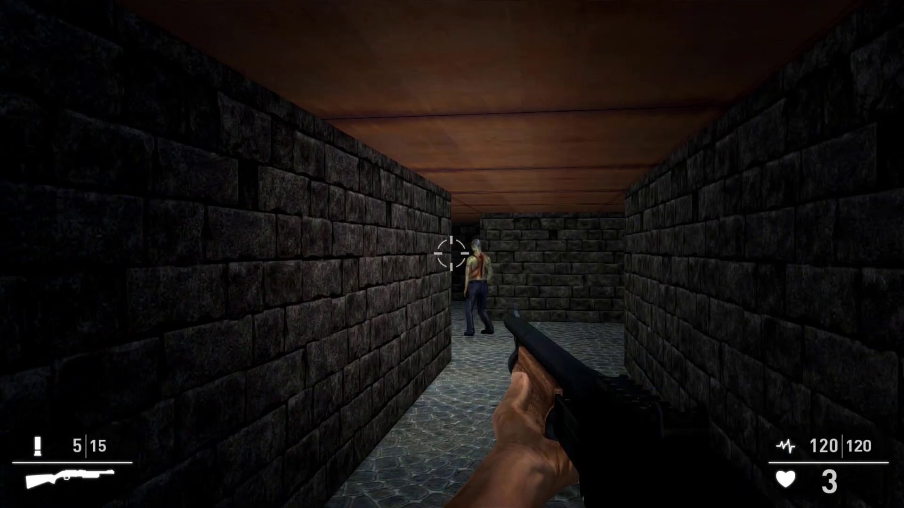
right_click(452, 254)
key(w)
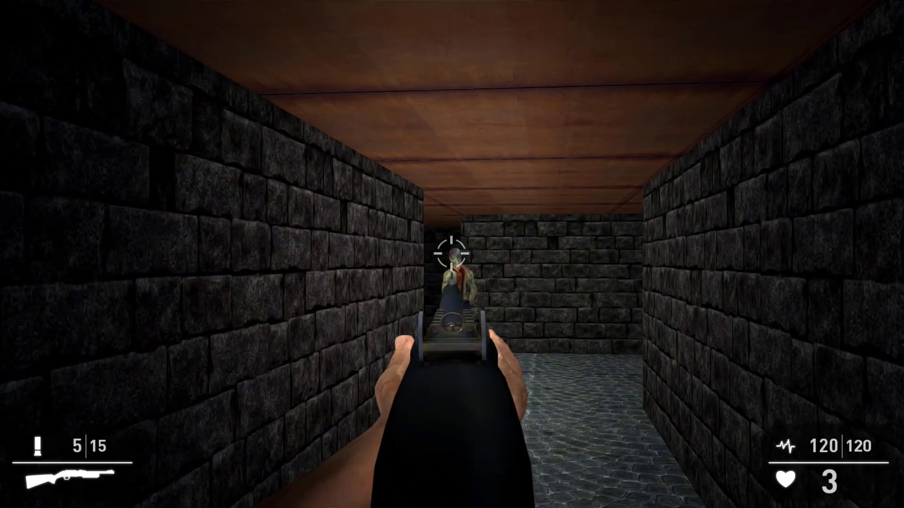
click(452, 254)
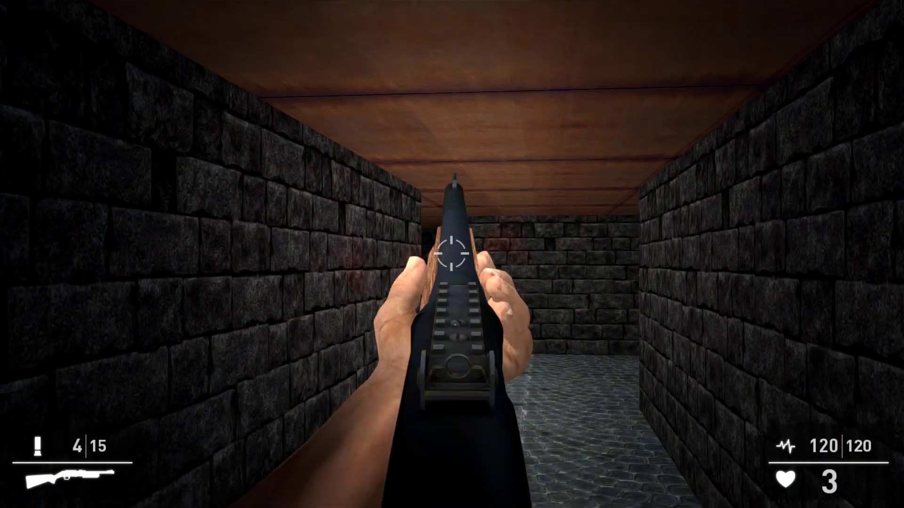
right_click(452, 254)
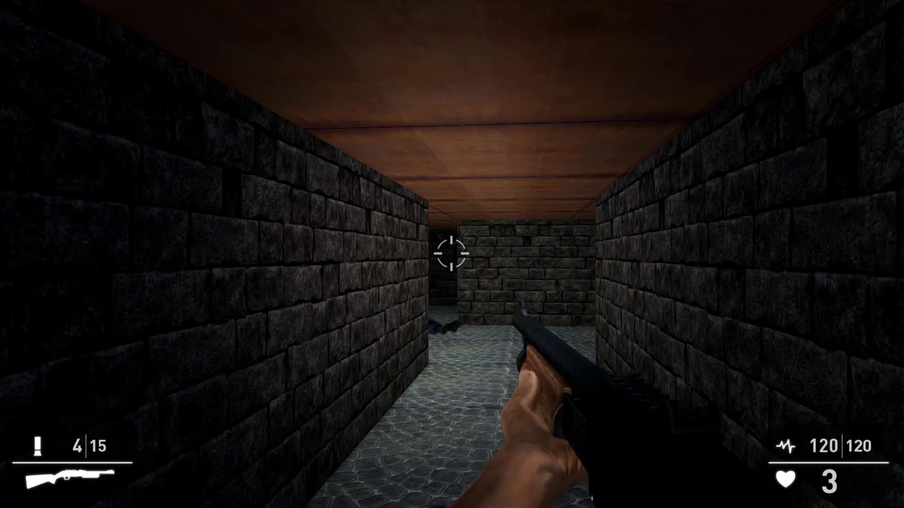
key(Escape)
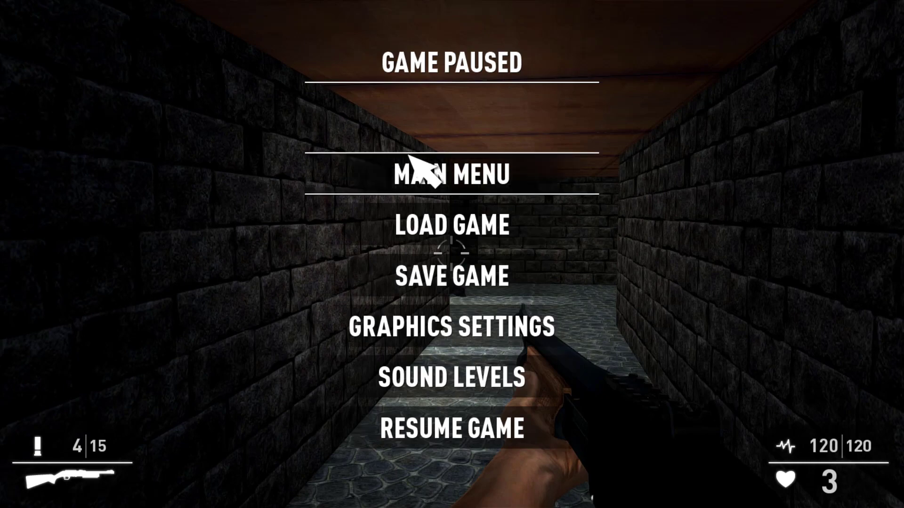
click(414, 168)
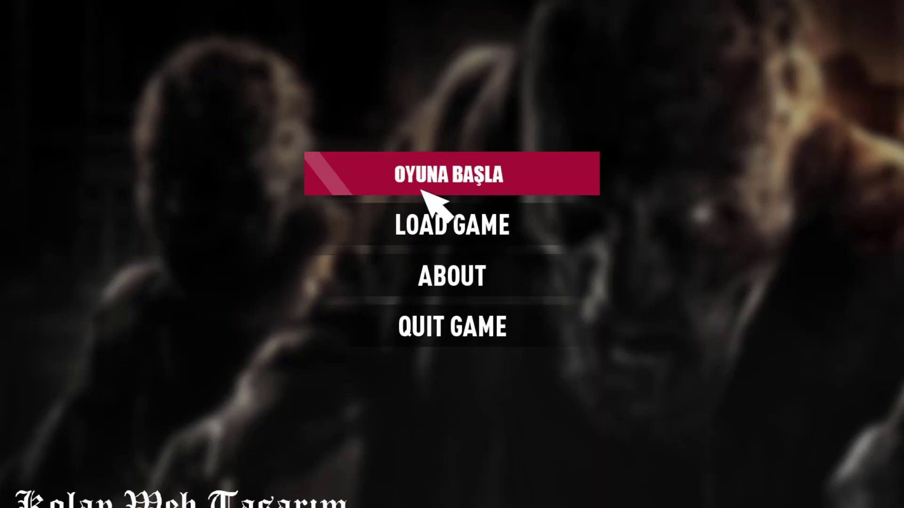
Step: Quit the game, close the oyun1 folder window and launch Smart Install Maker from the desktop
click(463, 325)
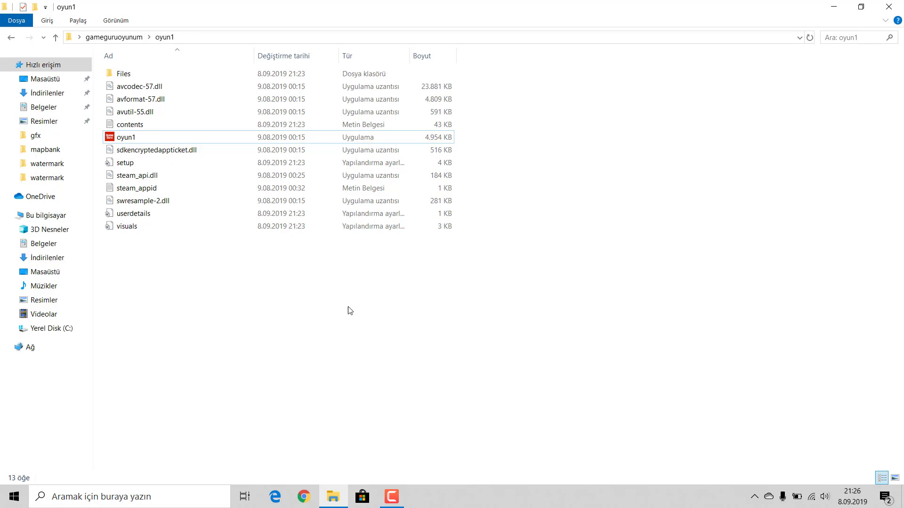
click(900, 4)
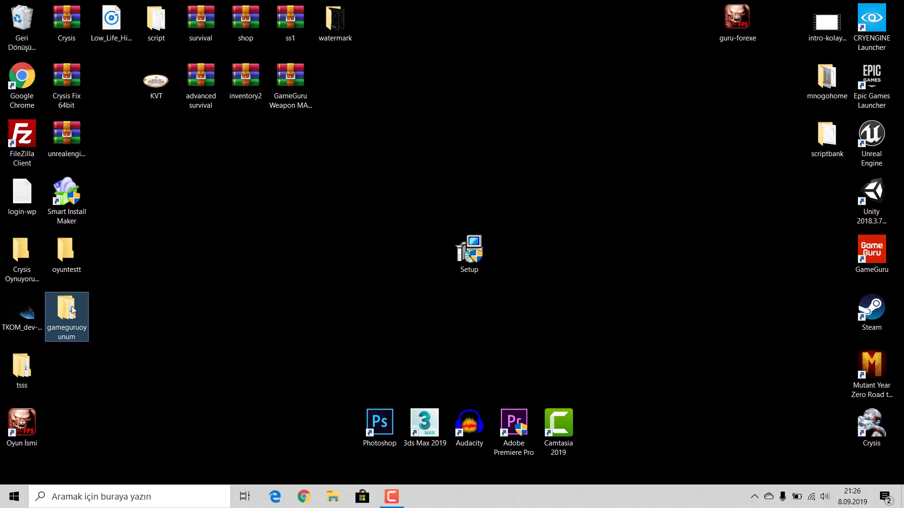
click(220, 322)
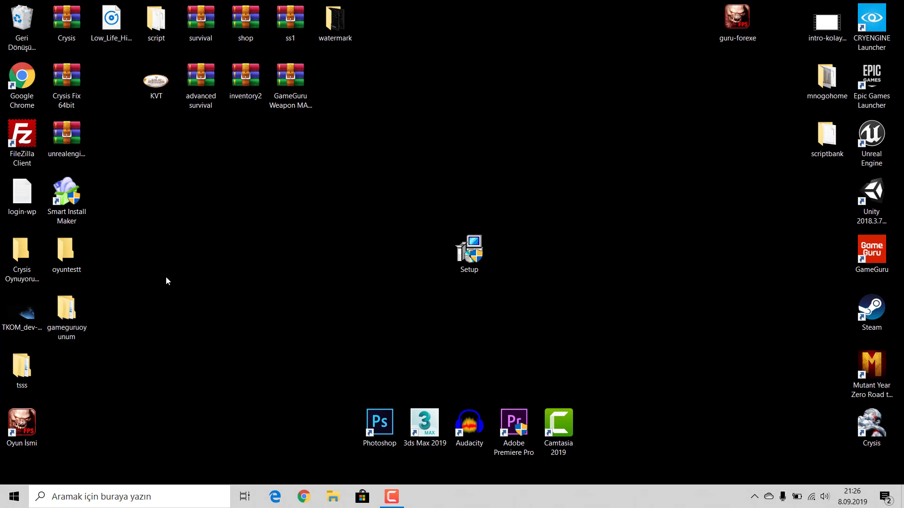
click(83, 210)
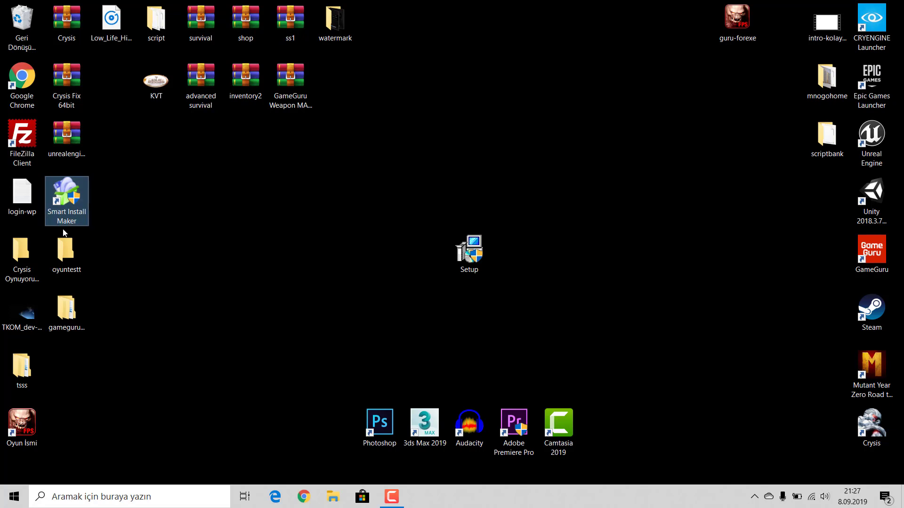
double_click(67, 202)
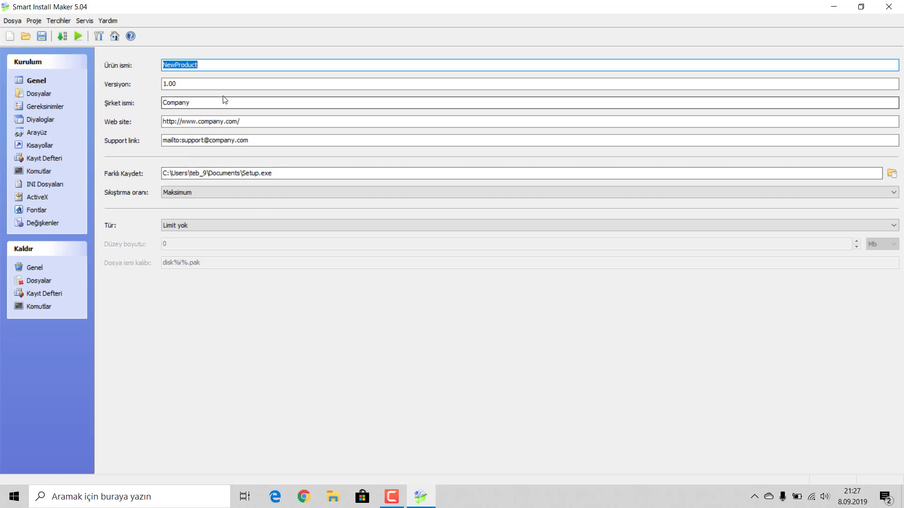
Step: Name the product GameGuruOyunum and the company KWT
drag(209, 67, 78, 68)
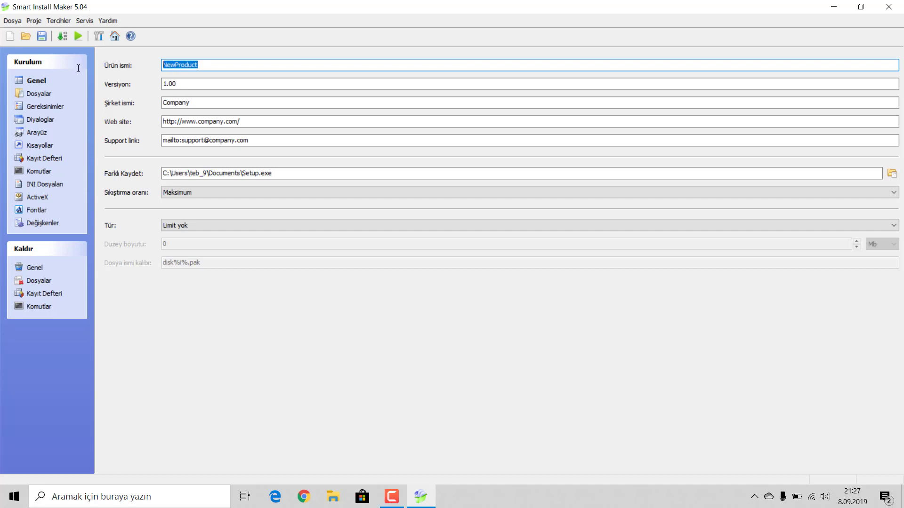
text(GameGuruOyunum)
key(Tab)
key(Tab)
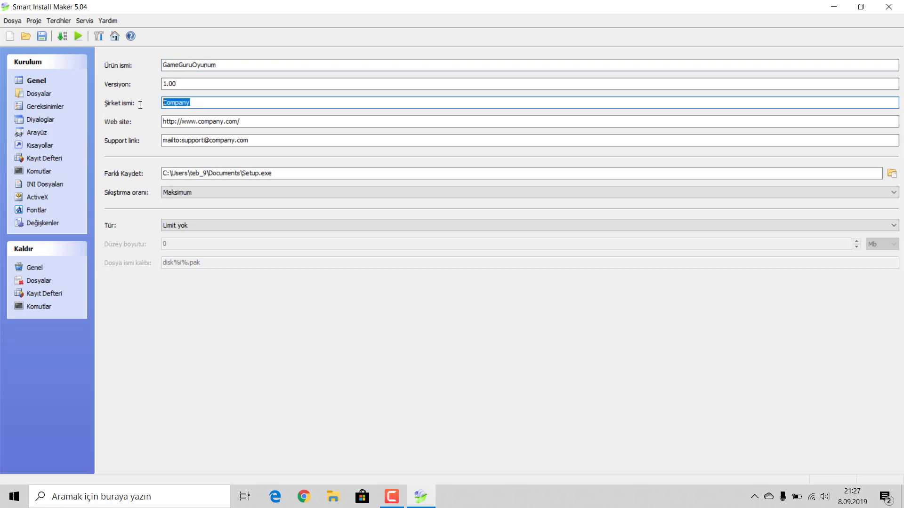
text(KWT)
Step: Change the website domain to turkegitimportali and enter the support e-mail address
drag(198, 122, 223, 126)
text(turk)
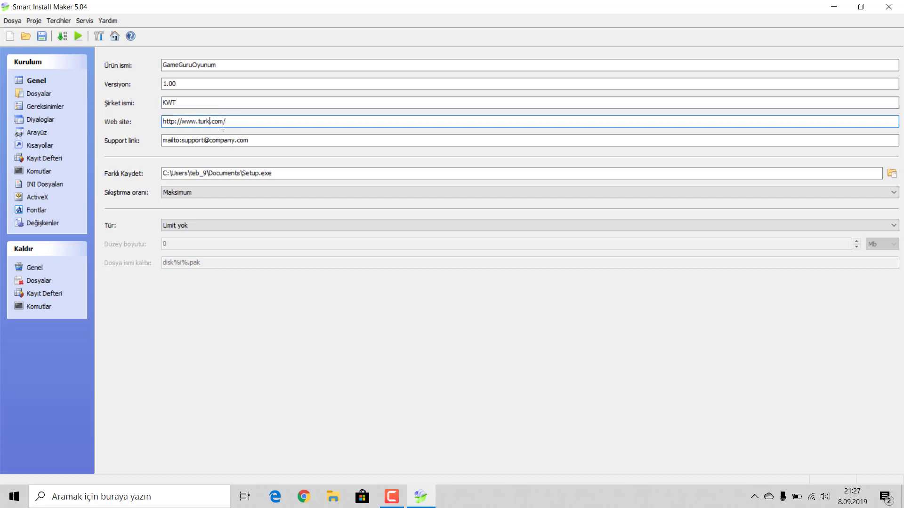
text(egitimportali)
drag(183, 141, 183, 140)
click(188, 141)
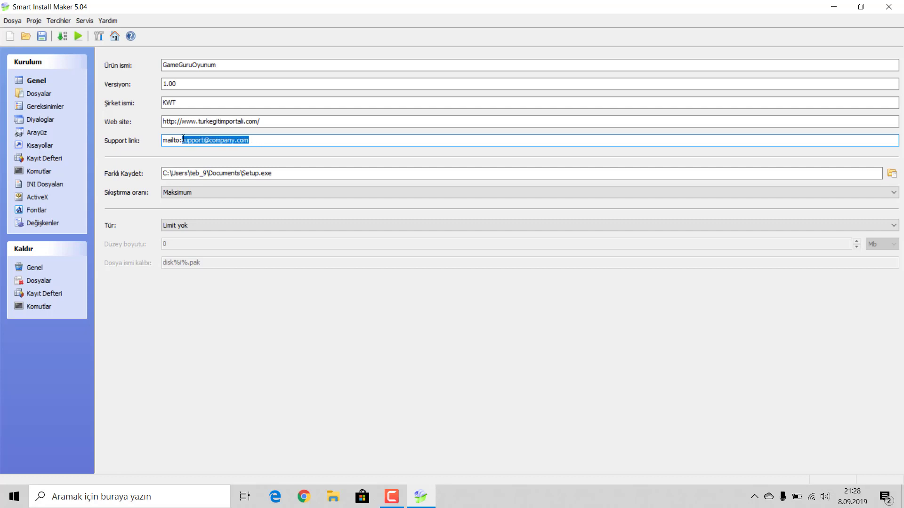
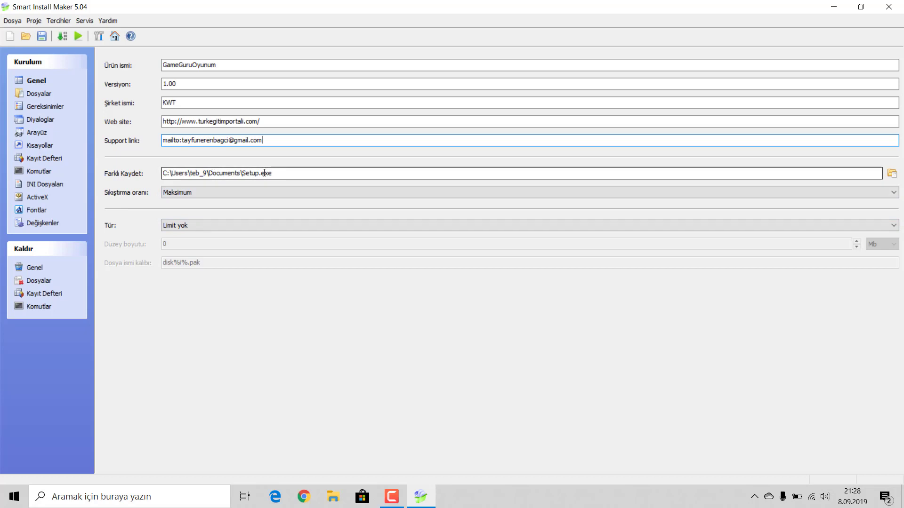
Step: Set the installer output to GameGuruOyunumSetup.exe saved on the desktop (Masaüstü)
click(892, 173)
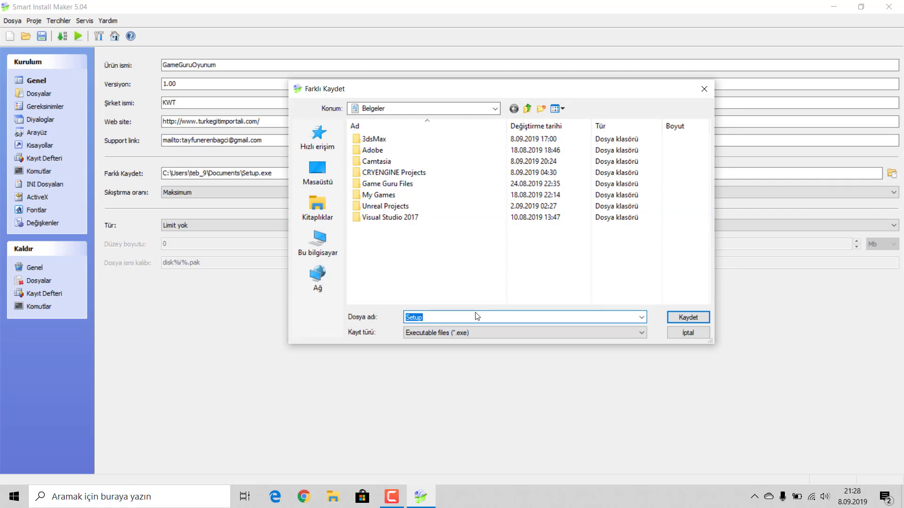
text(Game)
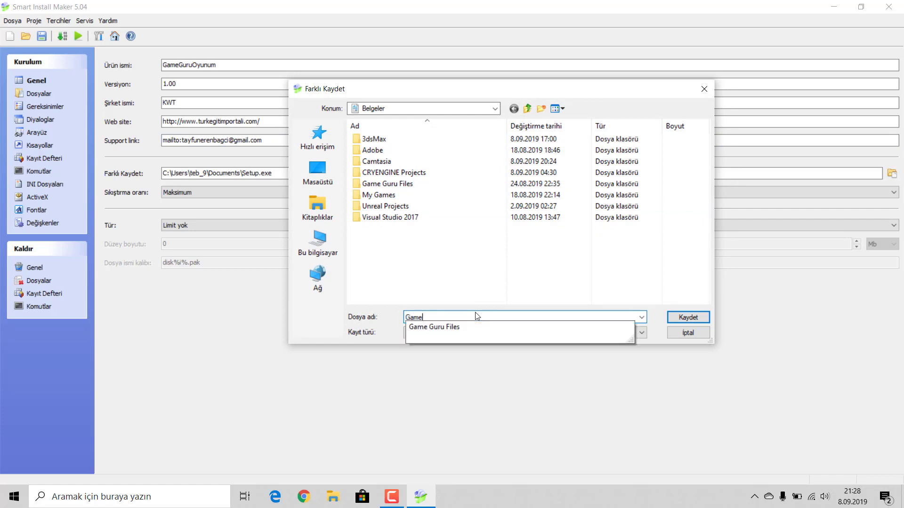
text(GuruOyunu)
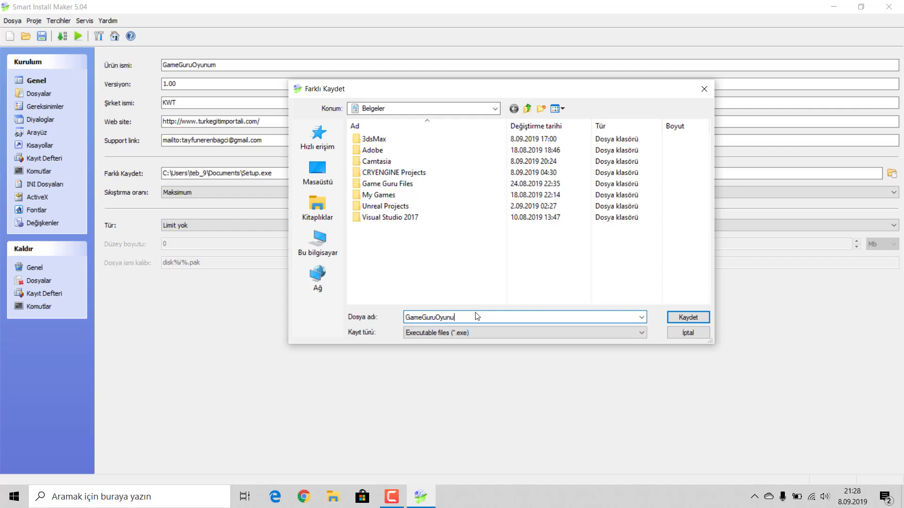
text(mSetup)
click(325, 175)
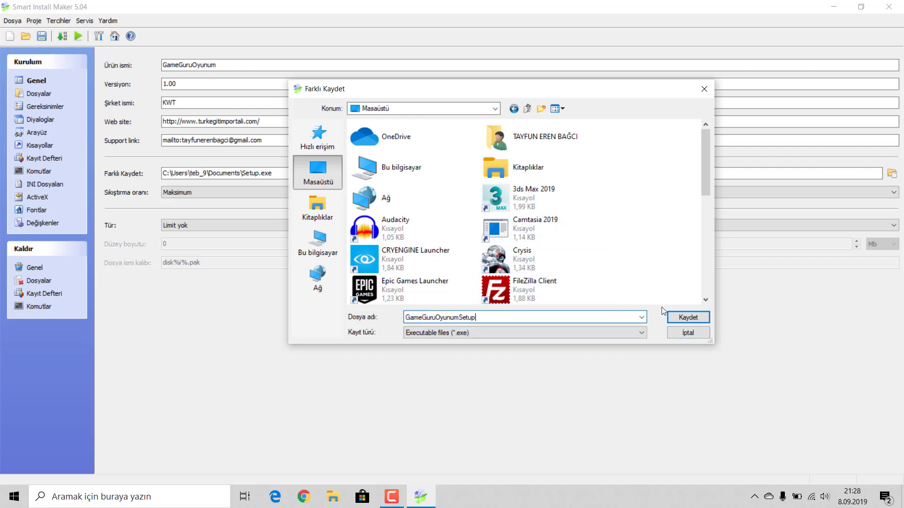
click(677, 317)
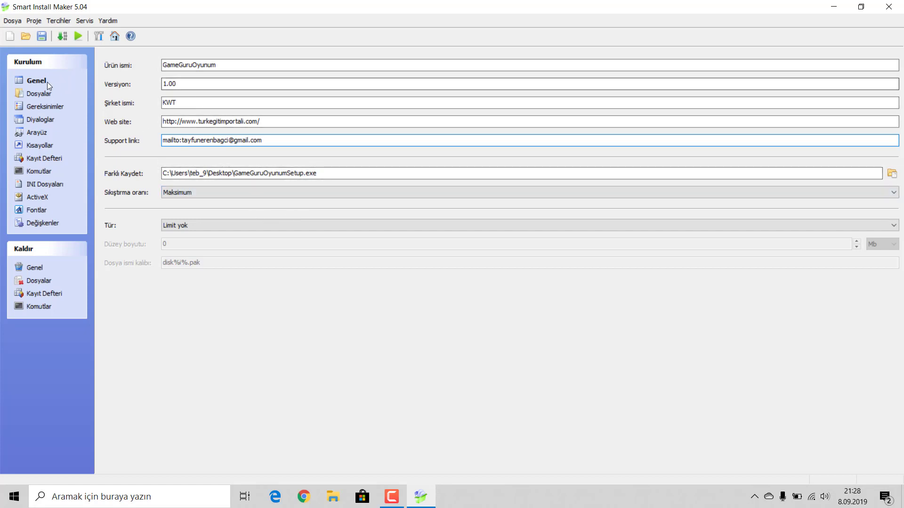
Step: Add the gameguruoyunum folder's 987 files to the Dosyalar list, mapped to %InstallPath%
click(36, 96)
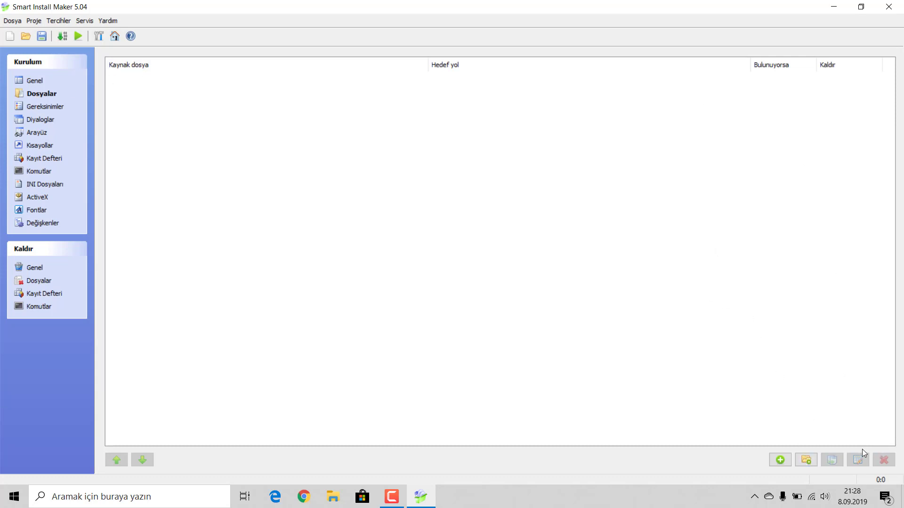
click(807, 459)
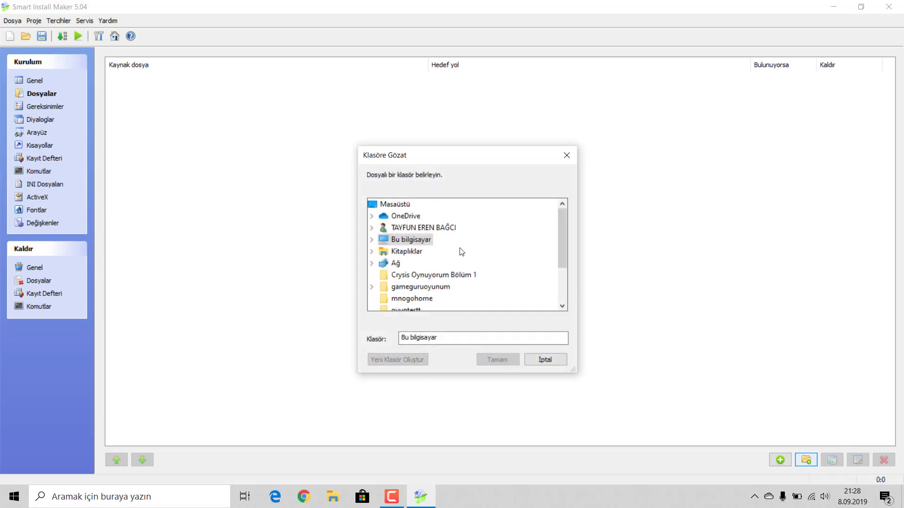
double_click(429, 288)
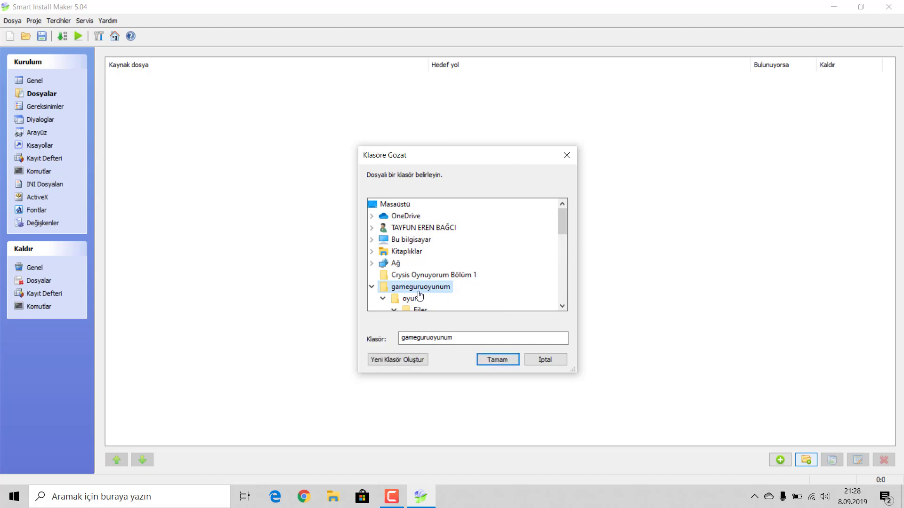
click(487, 360)
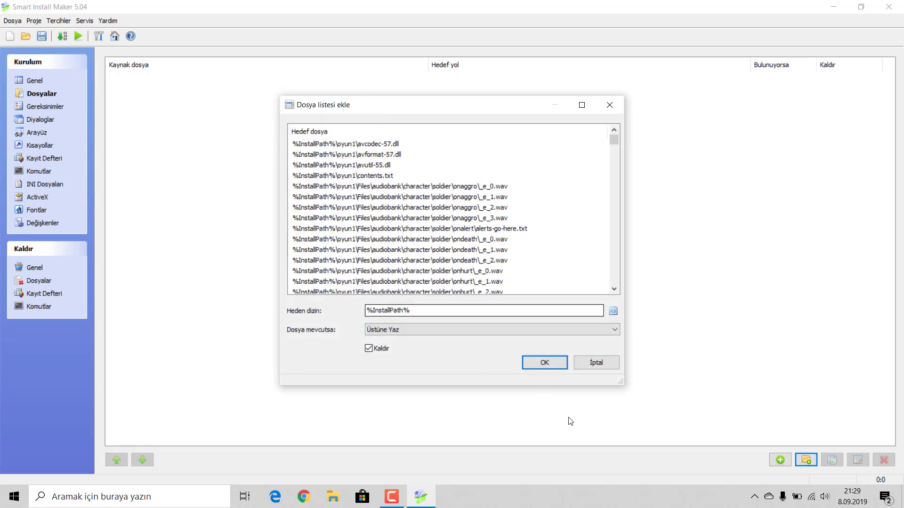
click(544, 363)
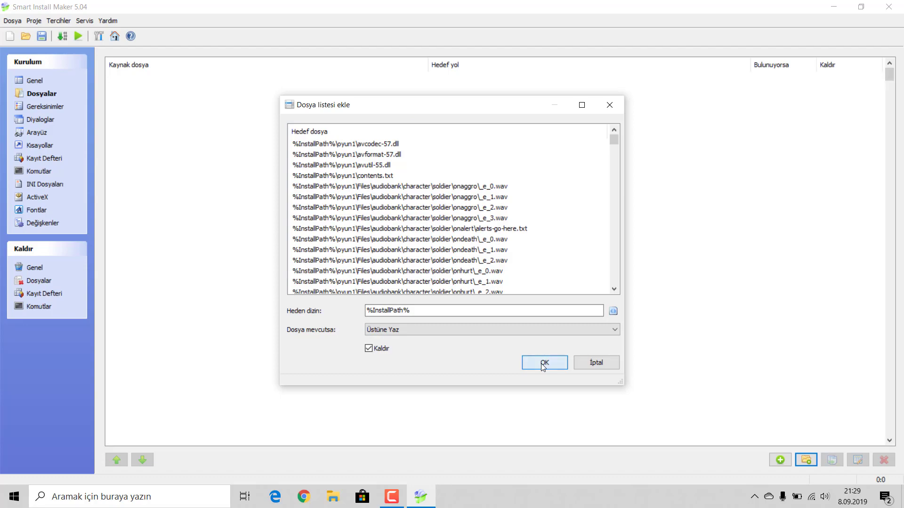
scroll(584, 279, down, 20)
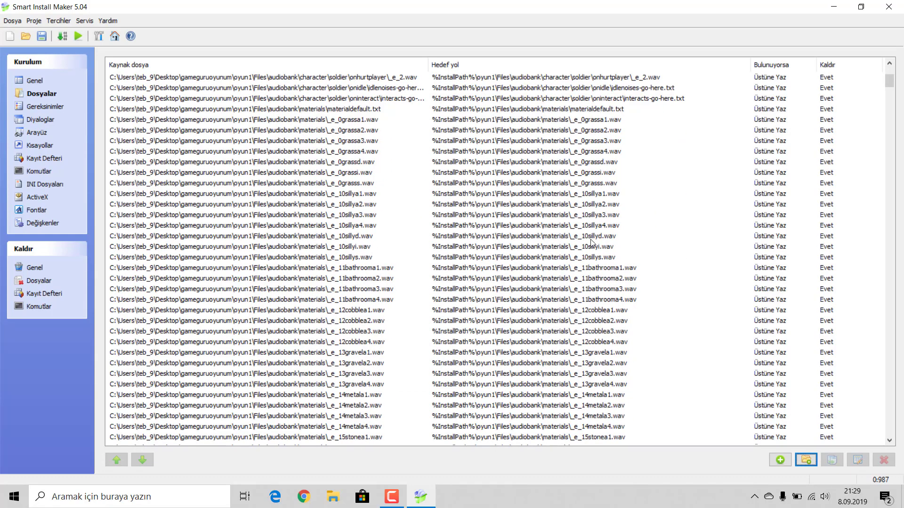
scroll(584, 280, down, 7)
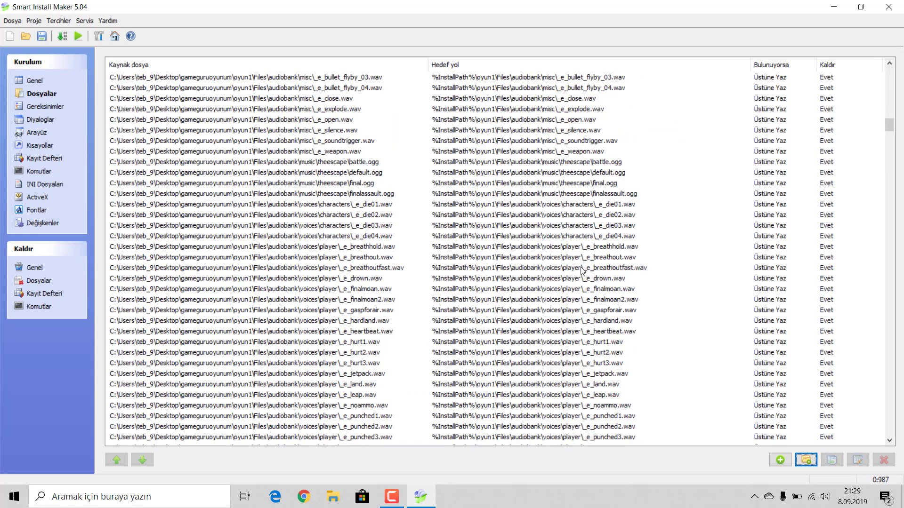
scroll(583, 286, up, 20)
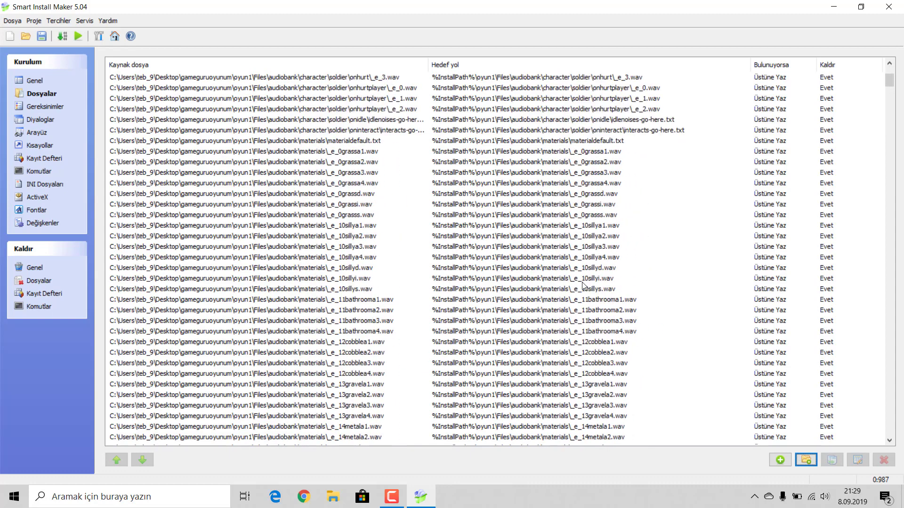
Step: Uncheck Windows 95, 98, ME, NT, 2000, XP and 2003 Server under Gereksinimler
click(34, 110)
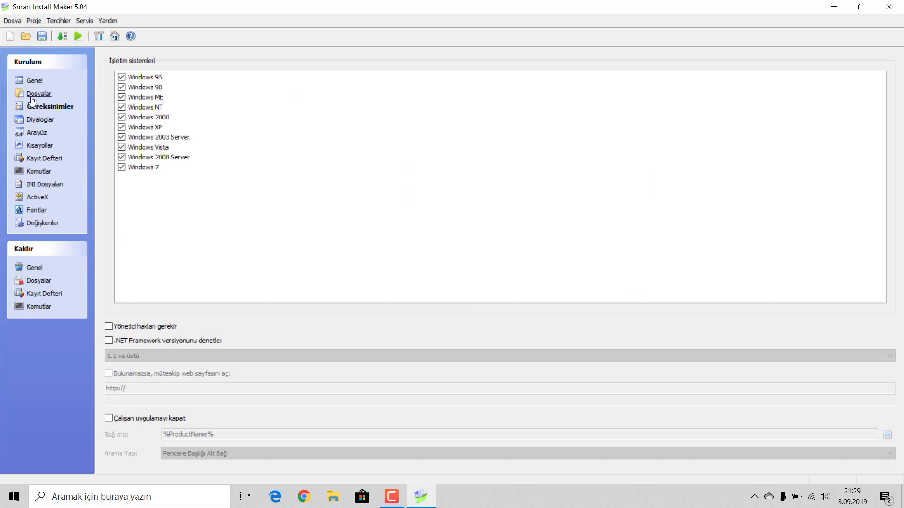
click(122, 78)
click(122, 88)
click(122, 97)
click(121, 108)
click(122, 117)
click(121, 128)
click(122, 138)
Step: Review the Diyaloglar license/info, password and setup-completion tab options
click(41, 120)
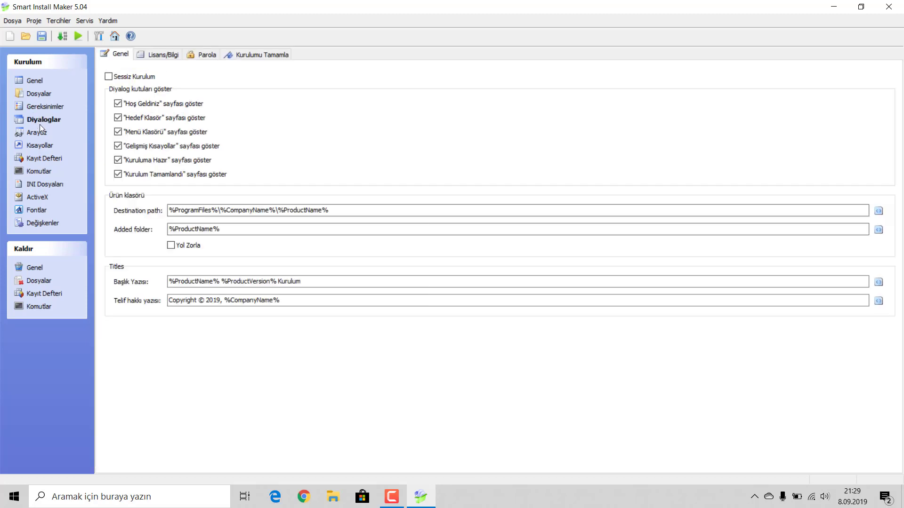
click(159, 56)
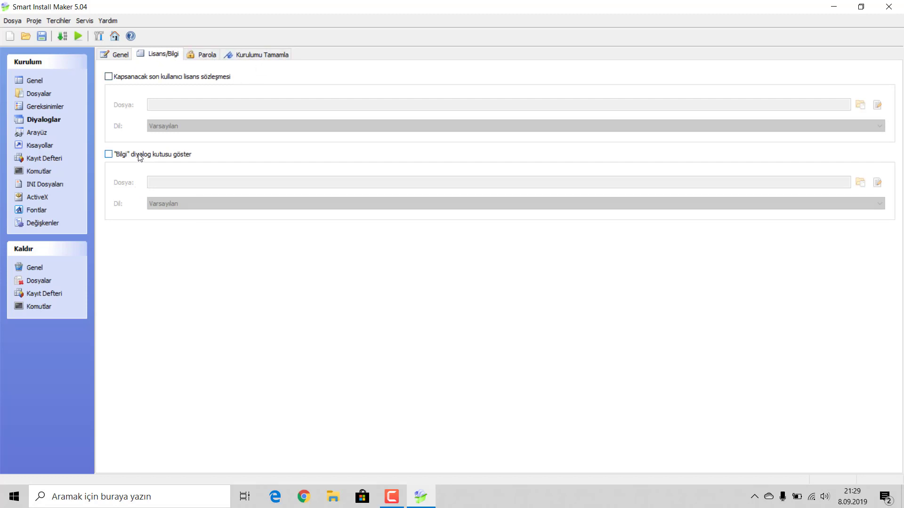
click(202, 57)
click(268, 55)
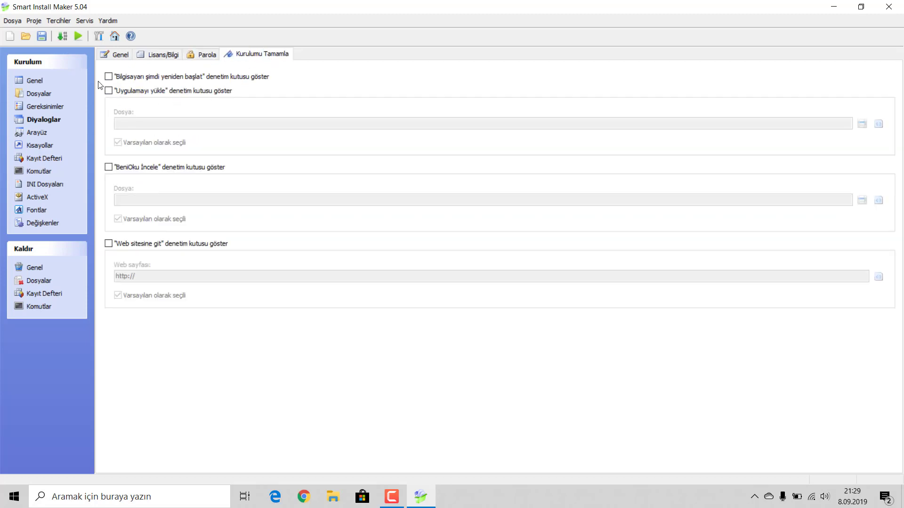
click(38, 132)
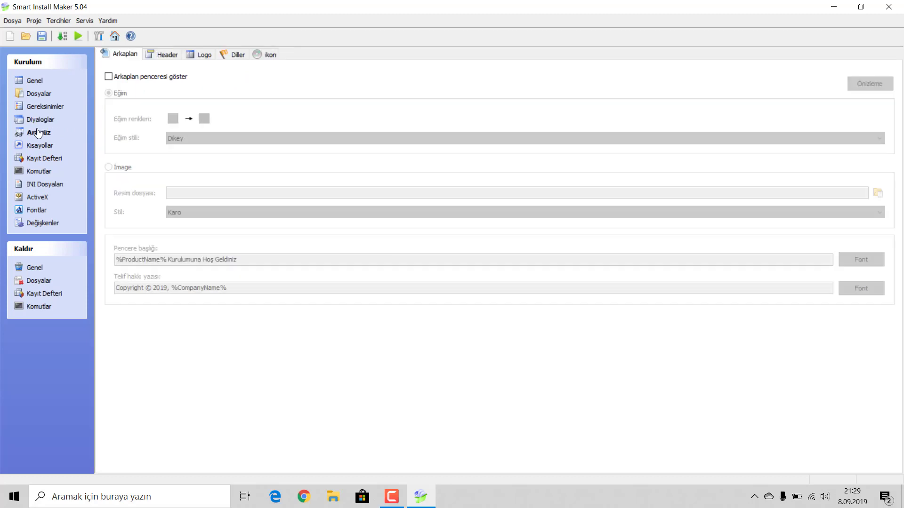
Step: Show a background window using the desktop TKOM_dev image in stretched Esnek style
click(109, 77)
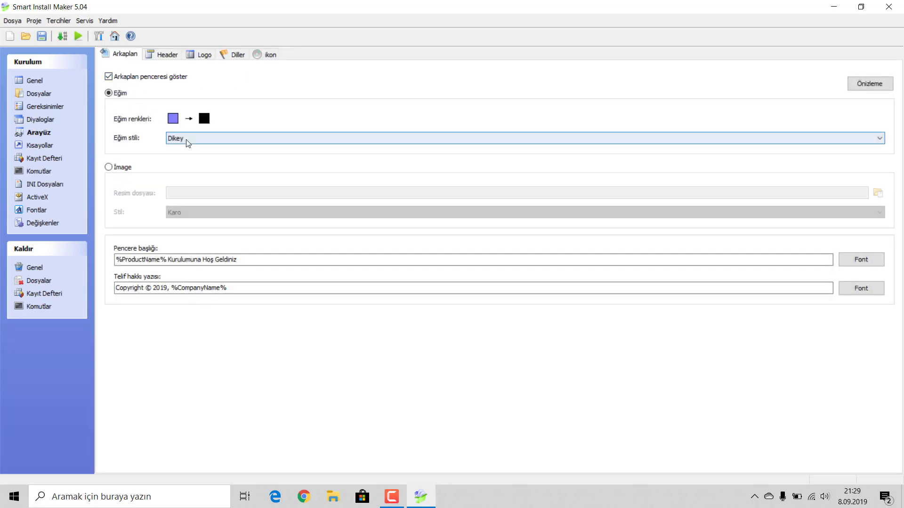
click(109, 167)
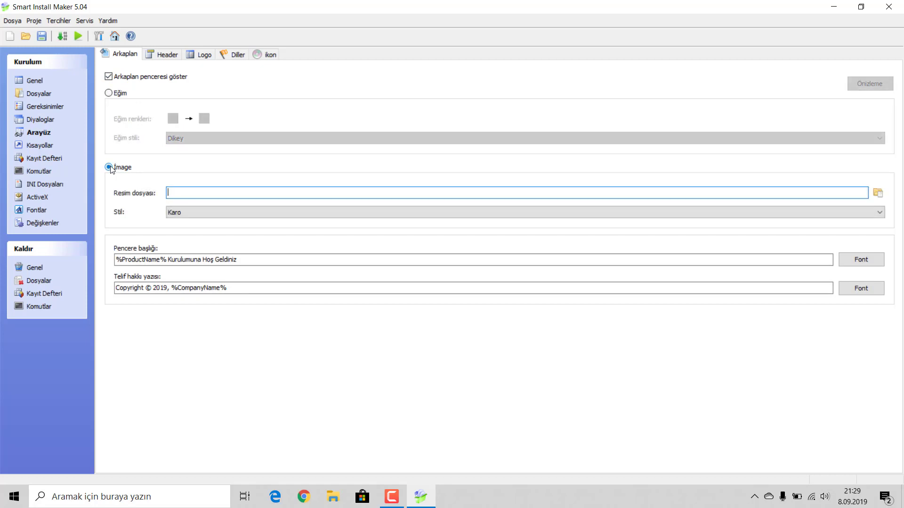
click(878, 193)
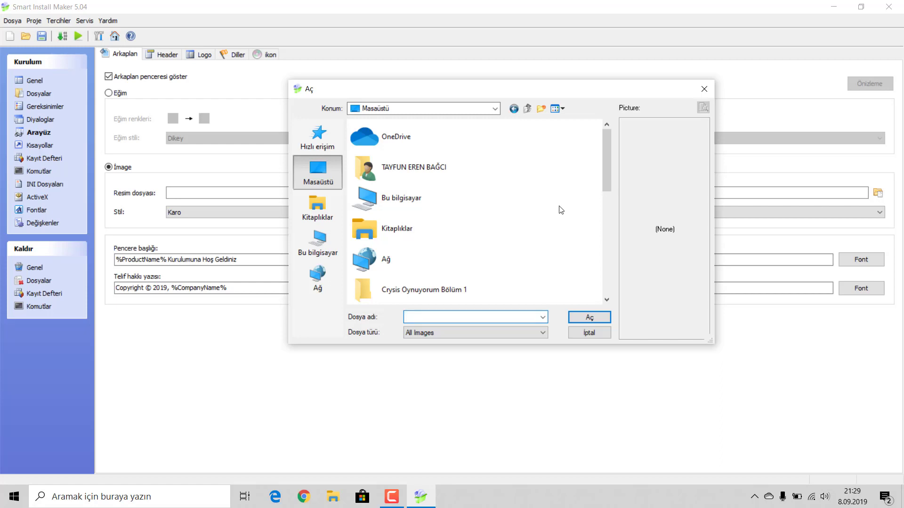
scroll(558, 211, down, 3)
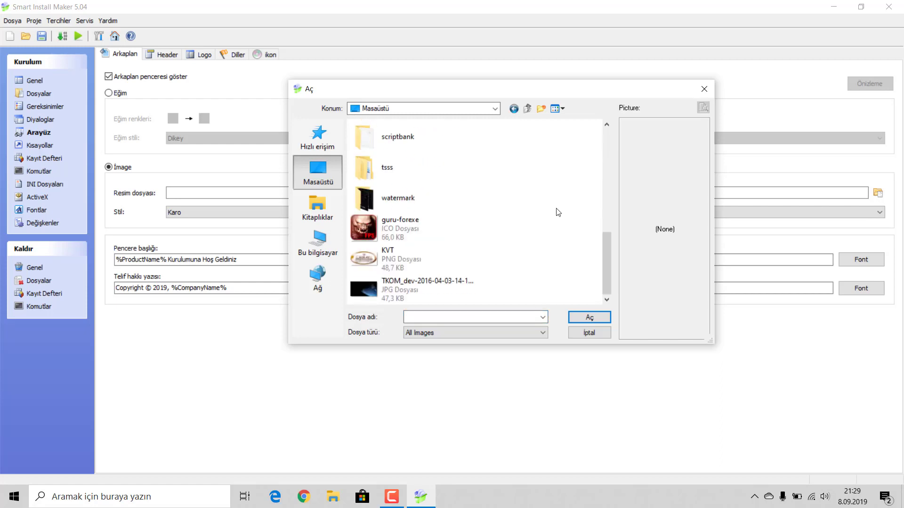
click(379, 294)
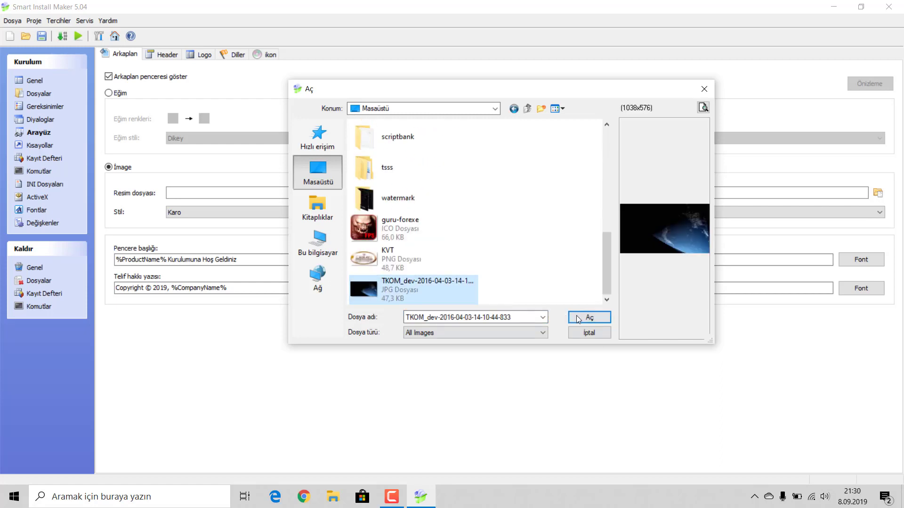
click(577, 317)
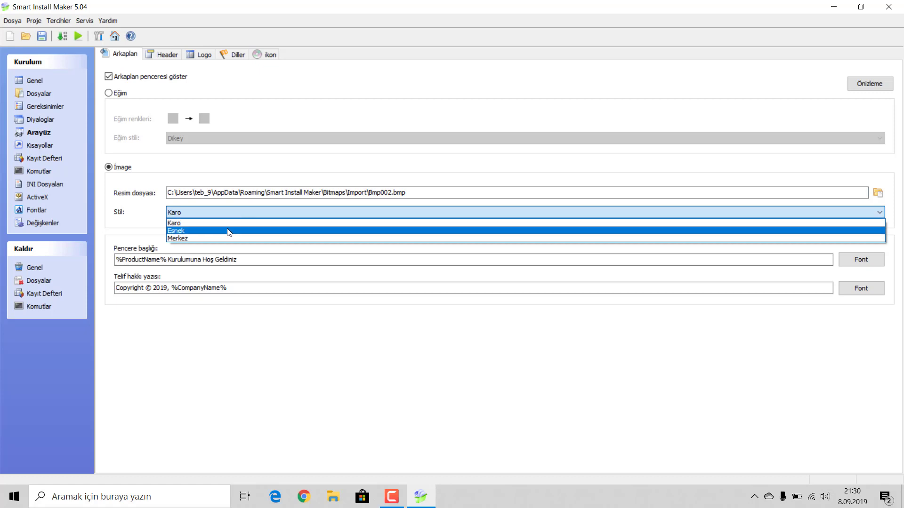
click(228, 231)
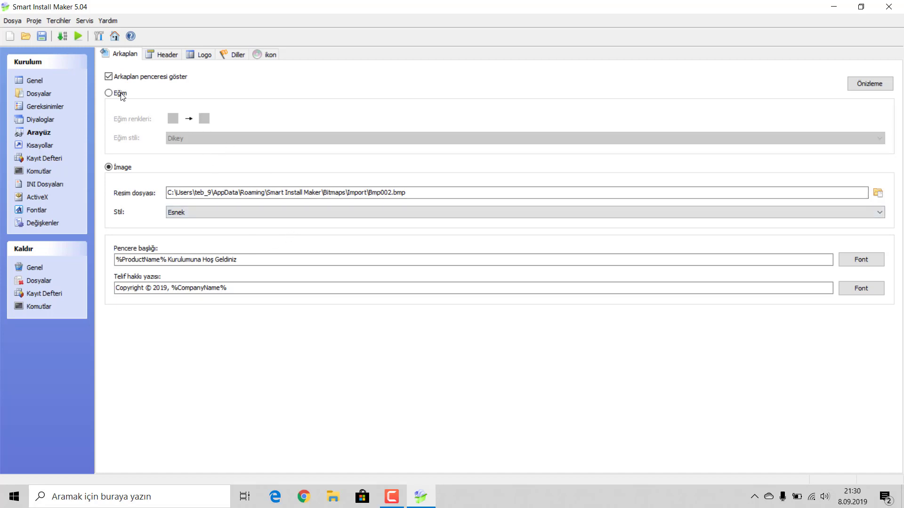
click(166, 54)
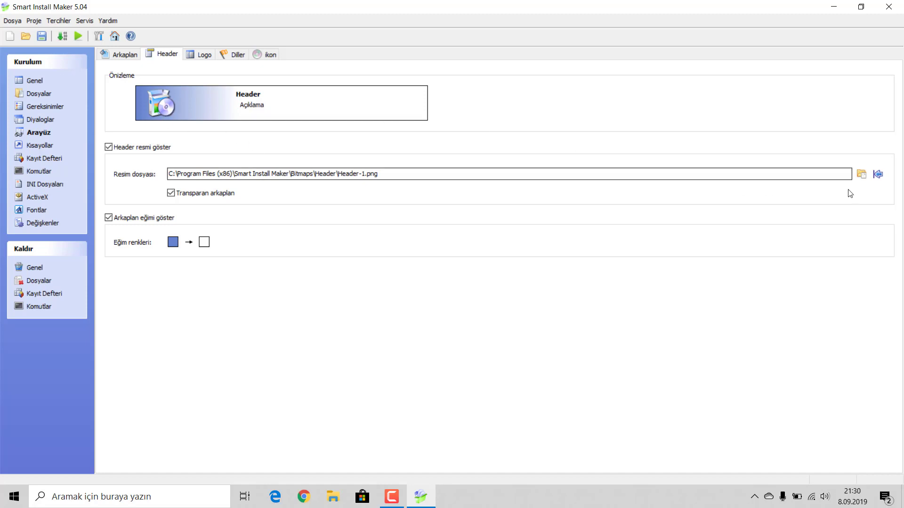
Step: Set the desktop guru-forexe FPS icon as the installer header image (Bmp003.bmp)
click(862, 174)
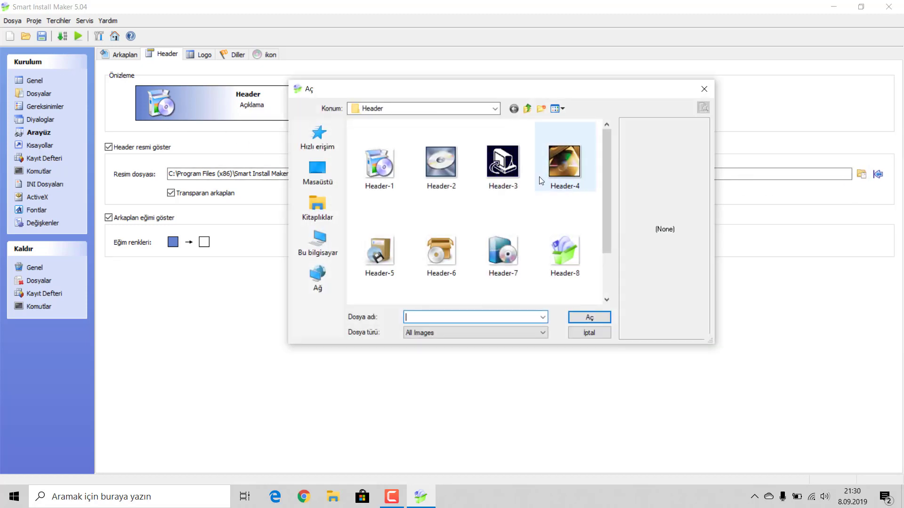
scroll(557, 261, up, 2)
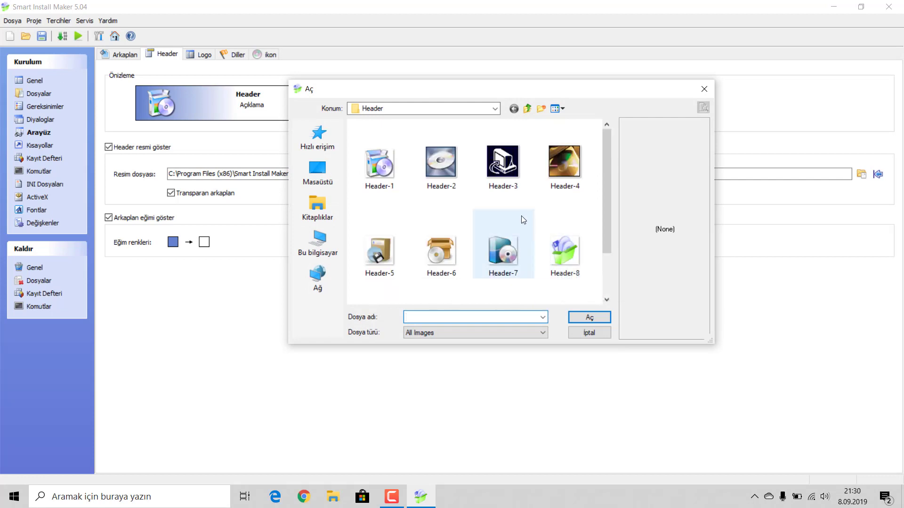
click(326, 174)
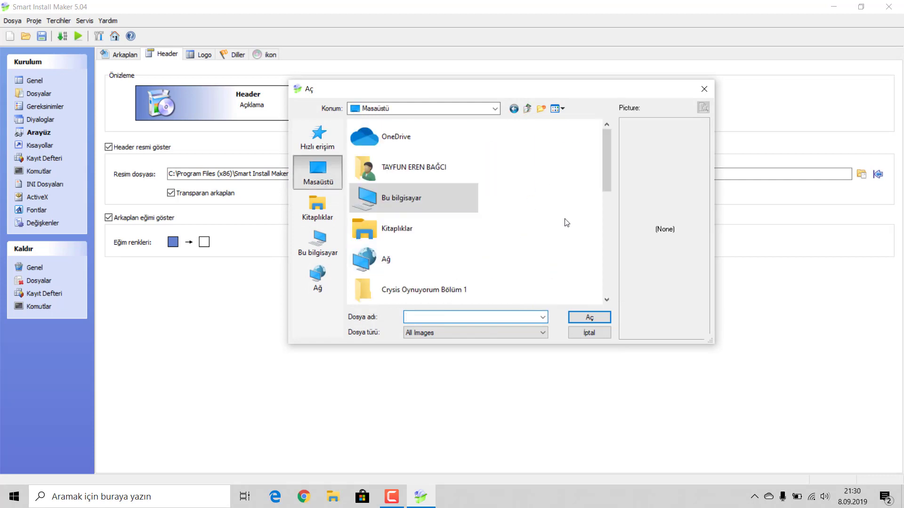
scroll(549, 221, down, 2)
scroll(549, 221, down, 5)
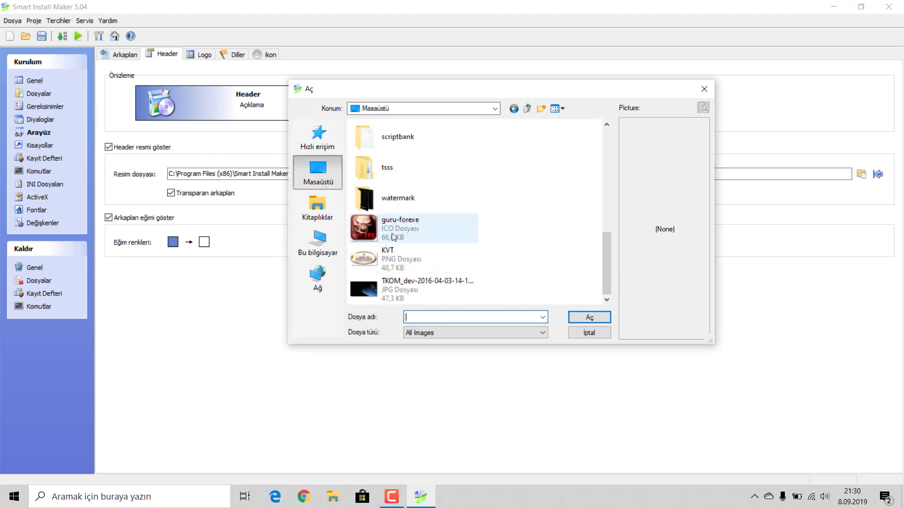
click(354, 232)
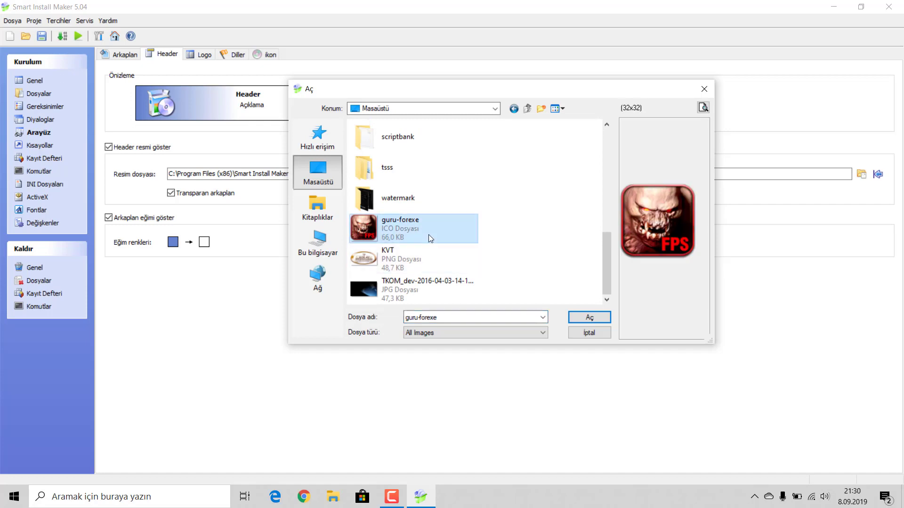
click(589, 317)
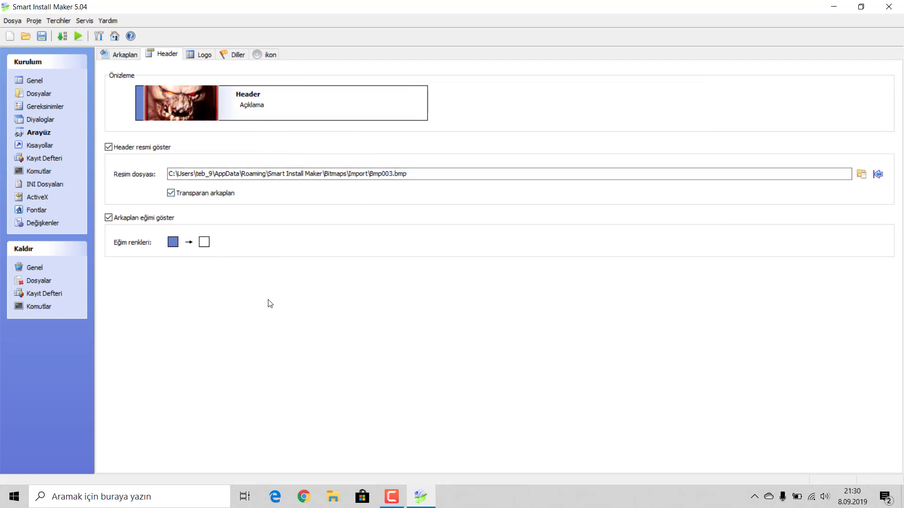
Step: Set the header gradient's start colour to dark green
click(173, 242)
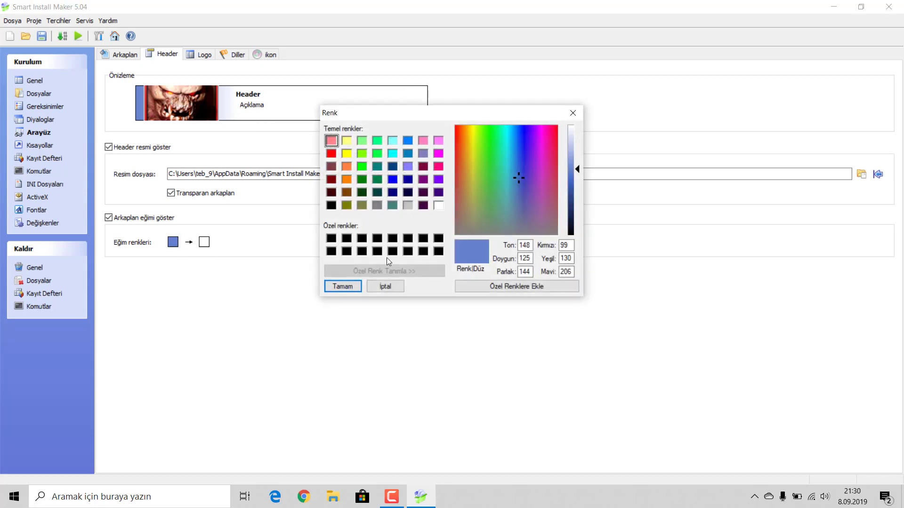
click(485, 141)
click(570, 212)
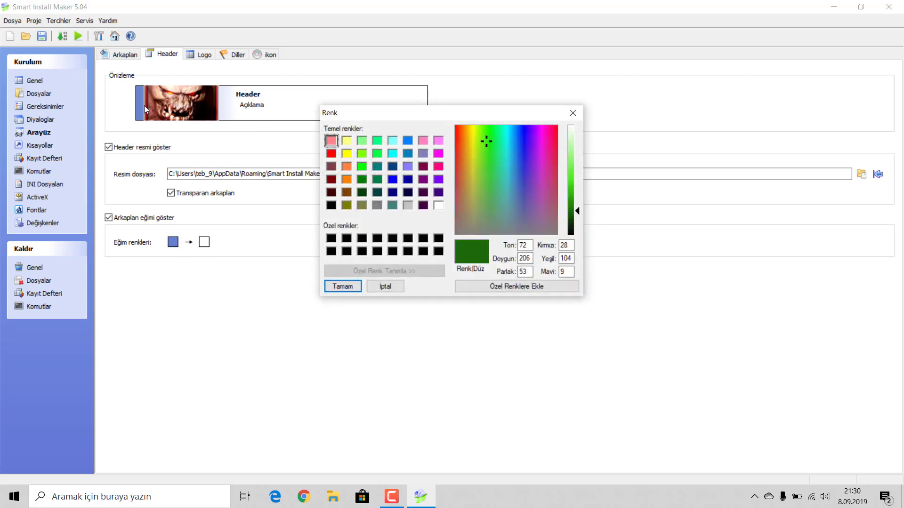
click(333, 287)
Step: Set the header gradient's end colour to light green (128, 255, 128)
click(204, 242)
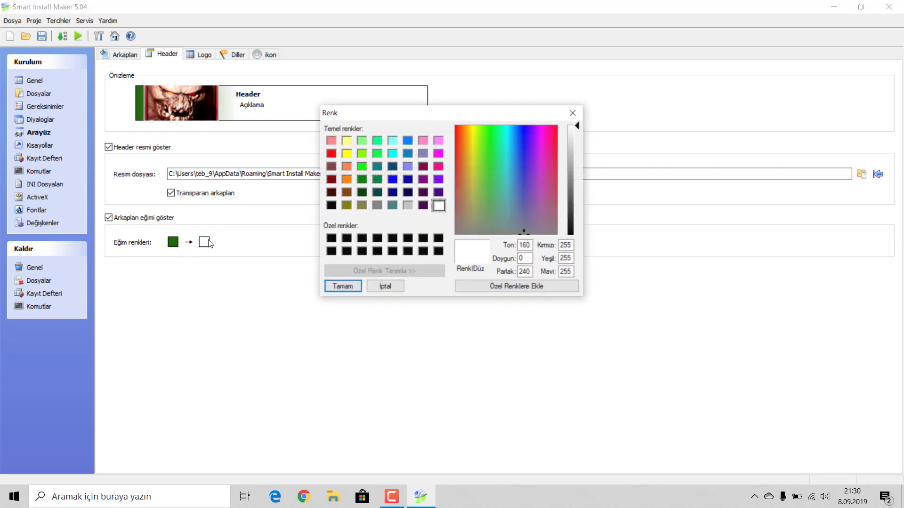
click(331, 241)
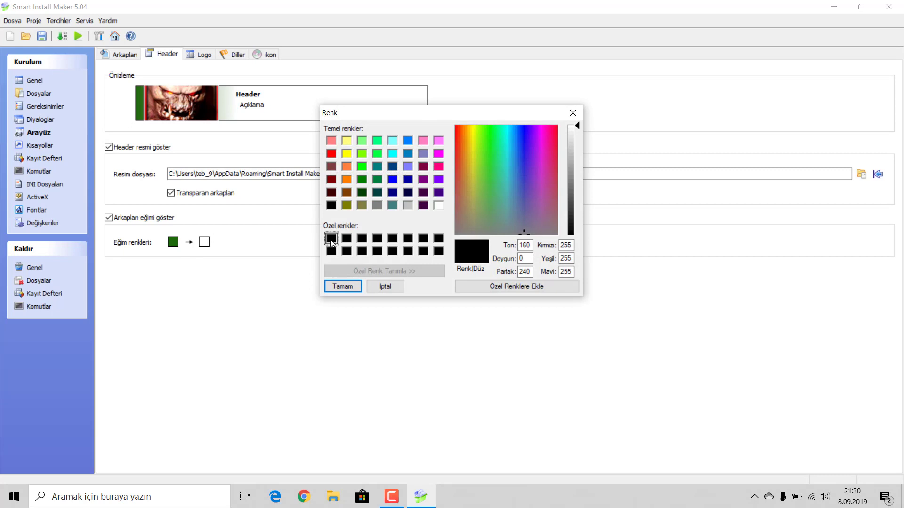
click(350, 286)
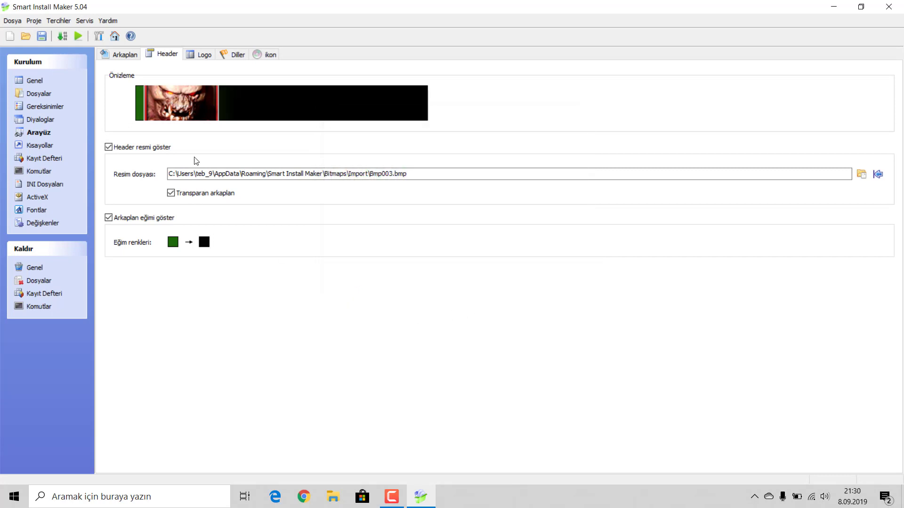
click(204, 243)
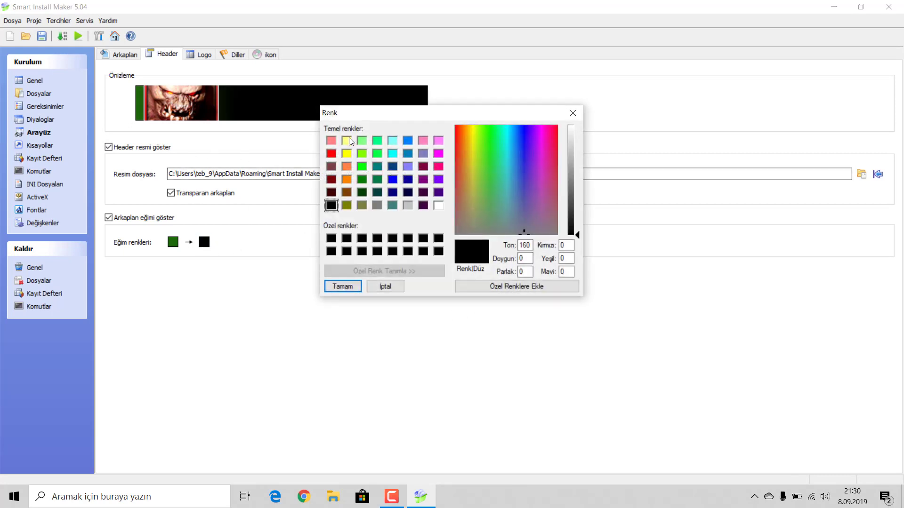
click(361, 141)
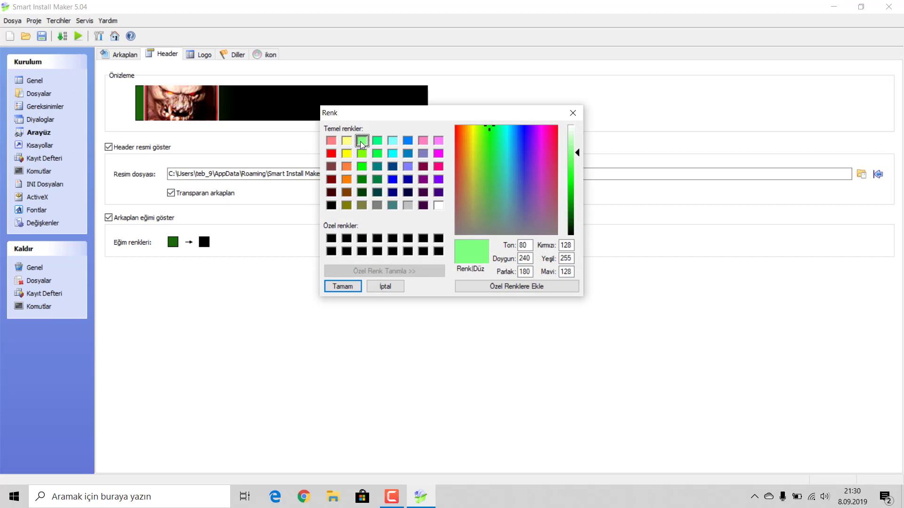
click(351, 285)
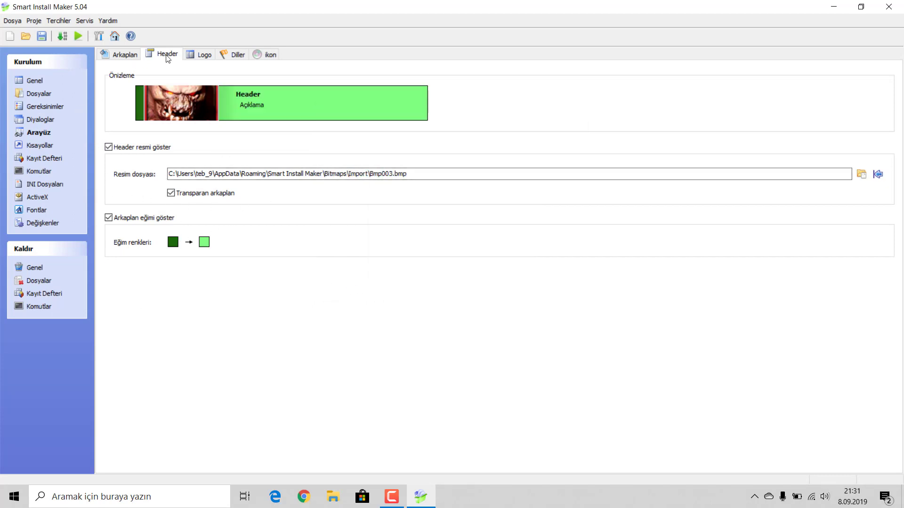
click(197, 53)
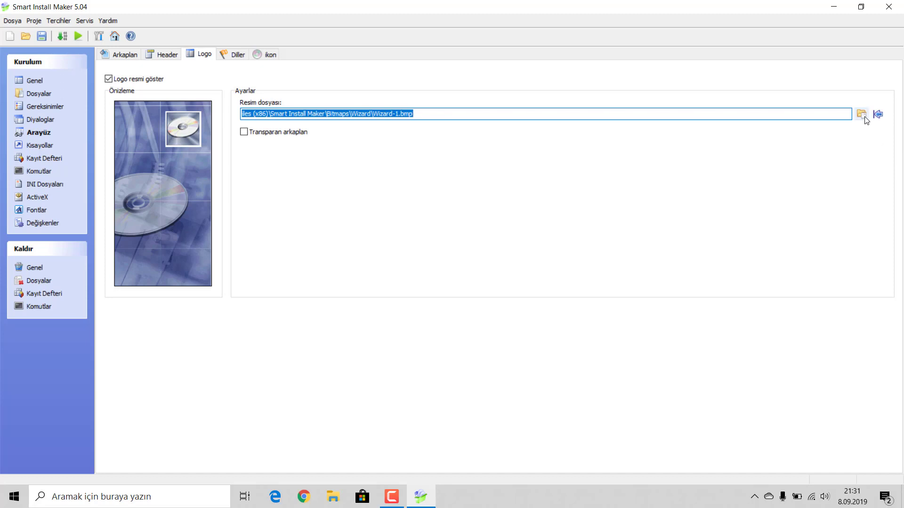
Step: Replace the CD logo picture with Wizard-3.bmp from the Bitmaps\Wizard folder
click(862, 114)
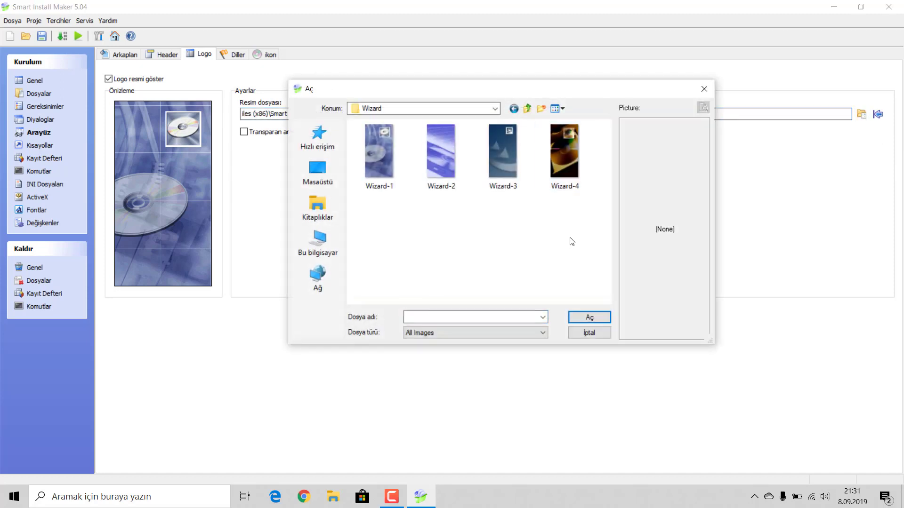
click(577, 153)
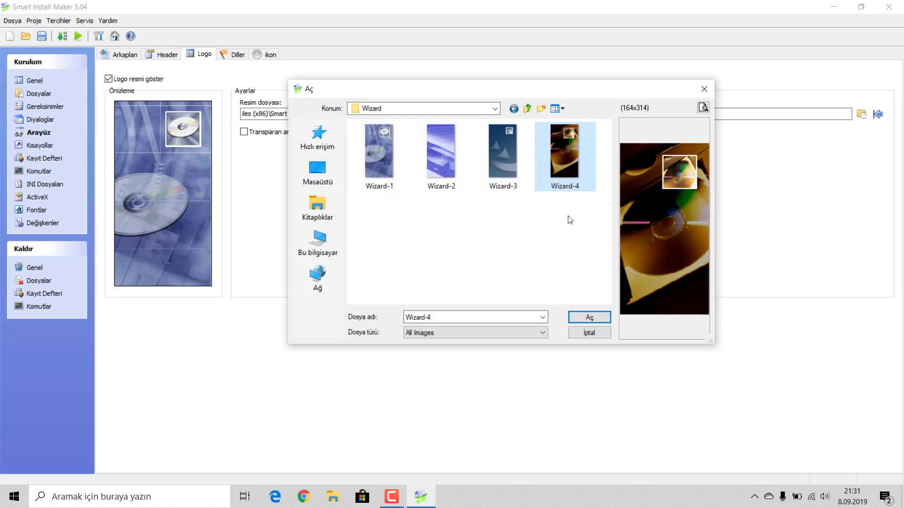
click(500, 168)
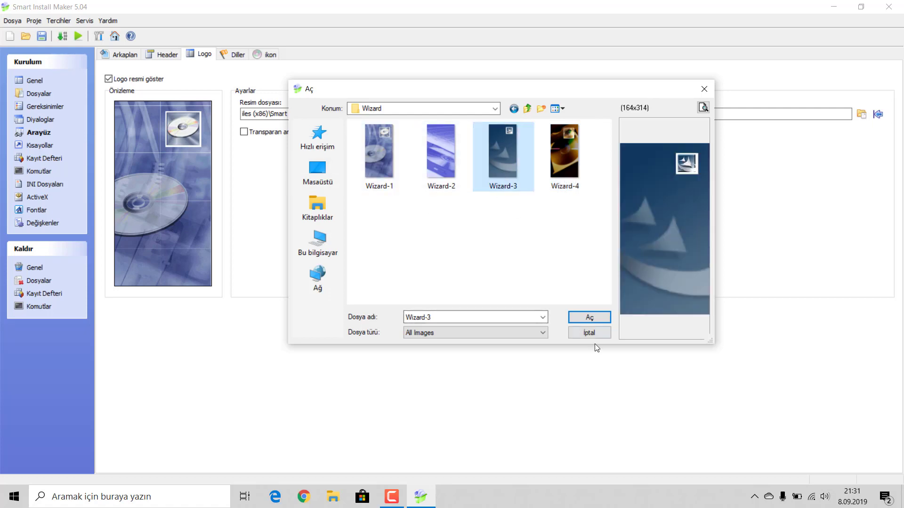
click(588, 318)
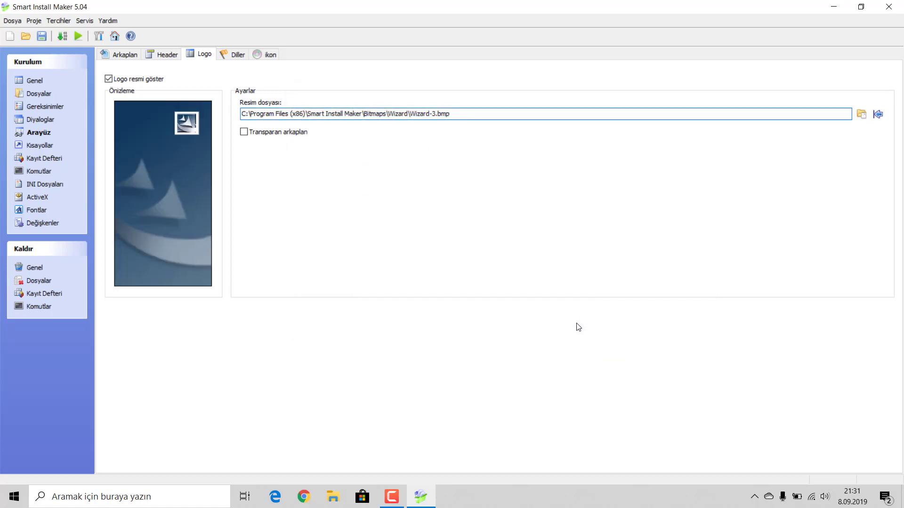
click(860, 114)
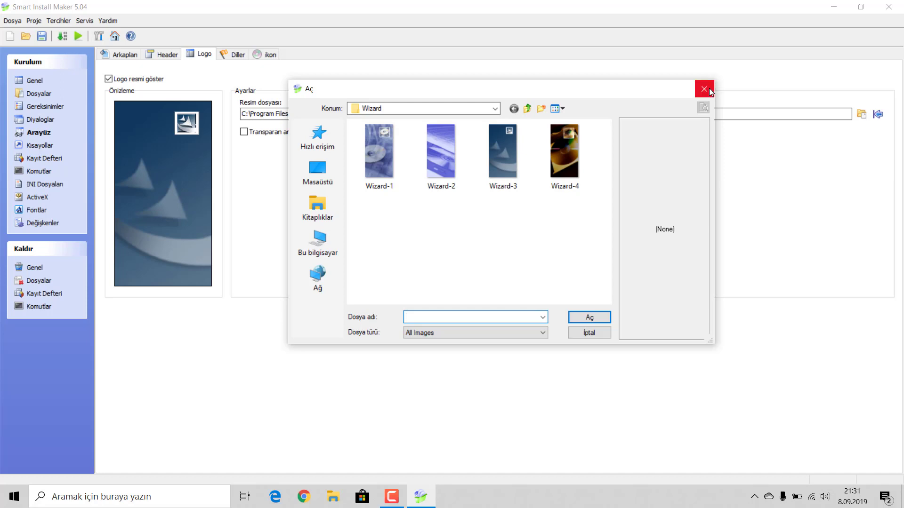
click(710, 91)
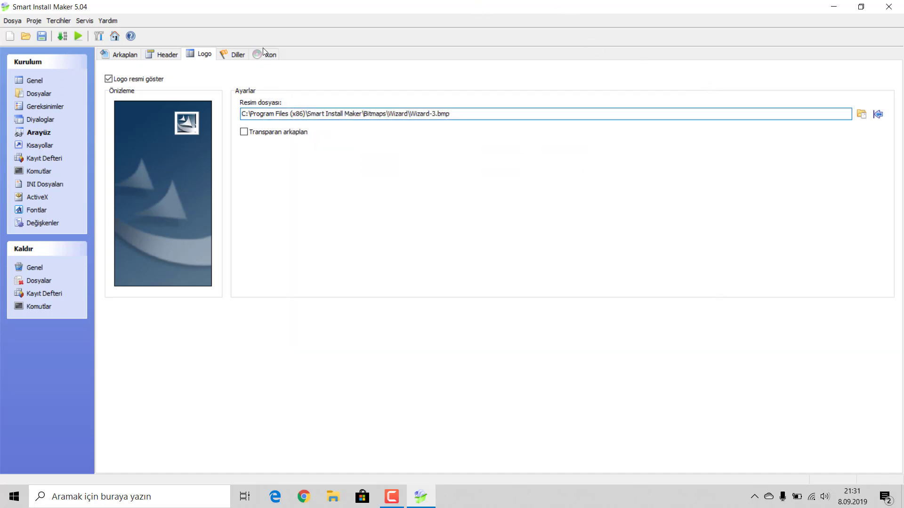
Step: Set the setup's install icon to Install-6.ico, keeping Uninstall-1.ico for uninstall
click(234, 55)
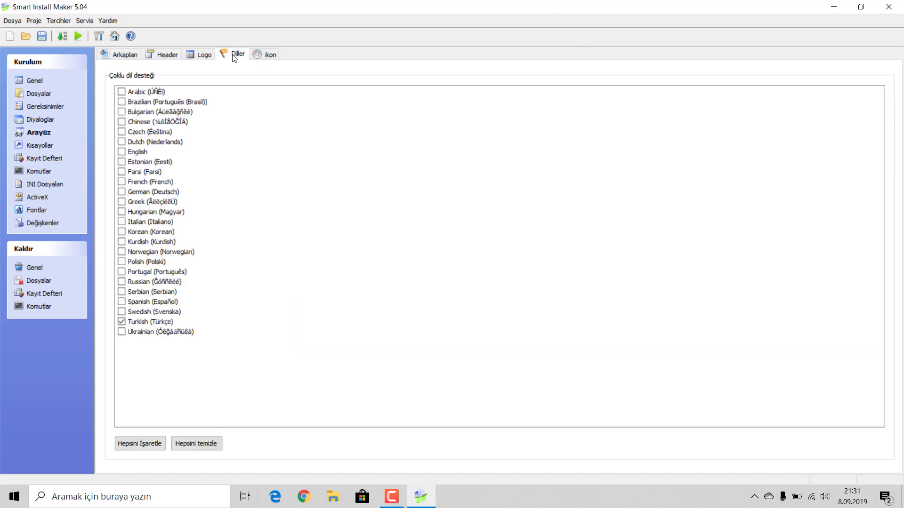
click(258, 56)
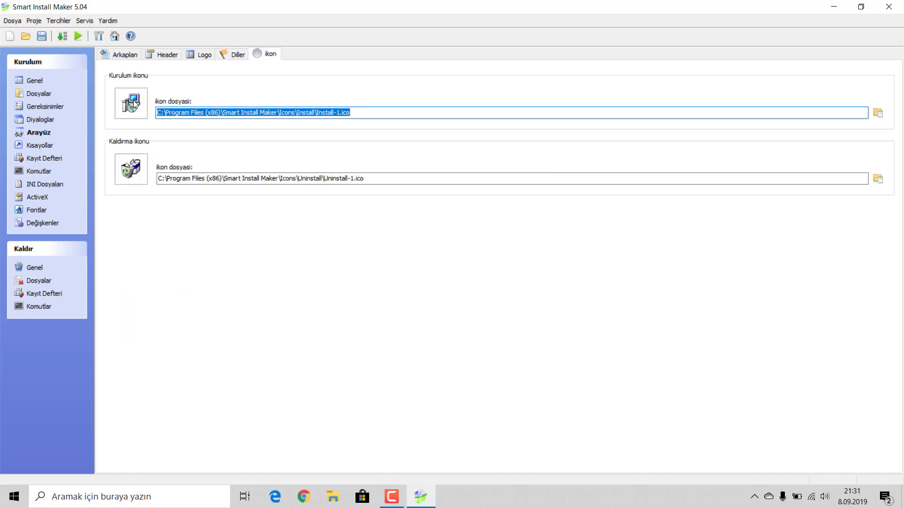
click(878, 113)
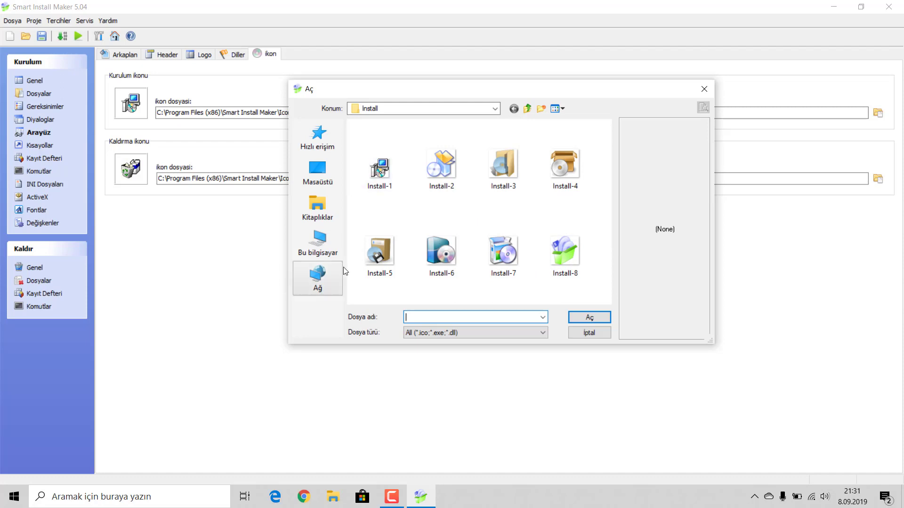
click(427, 257)
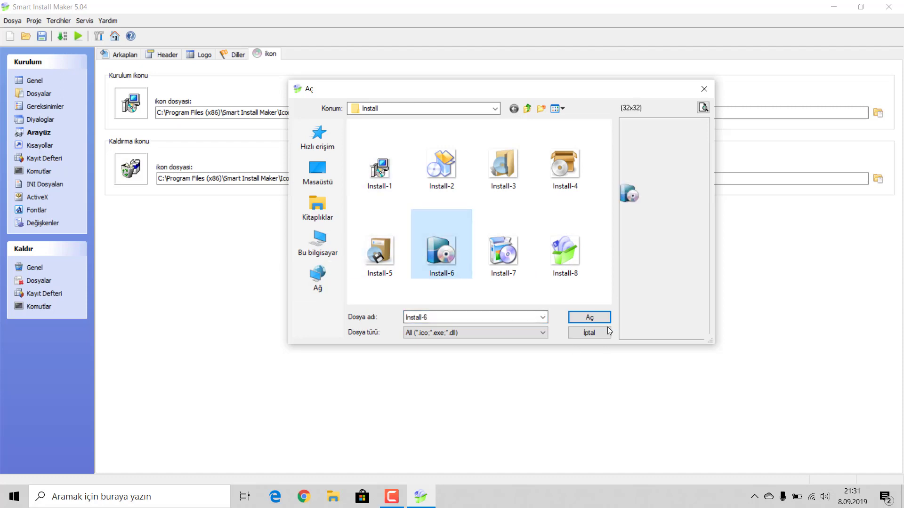
click(589, 319)
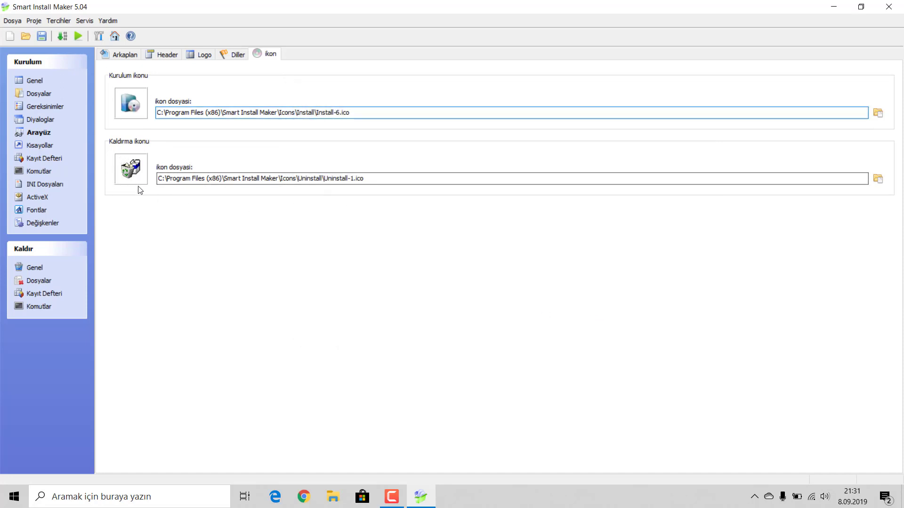
Step: Add a new desktop shortcut entry named GameguruOyunum under Kısayollar
click(33, 146)
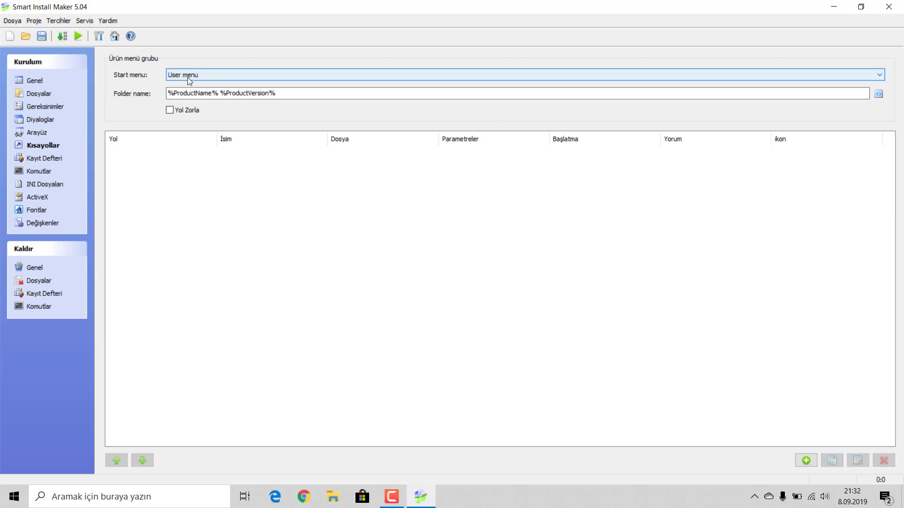
click(806, 461)
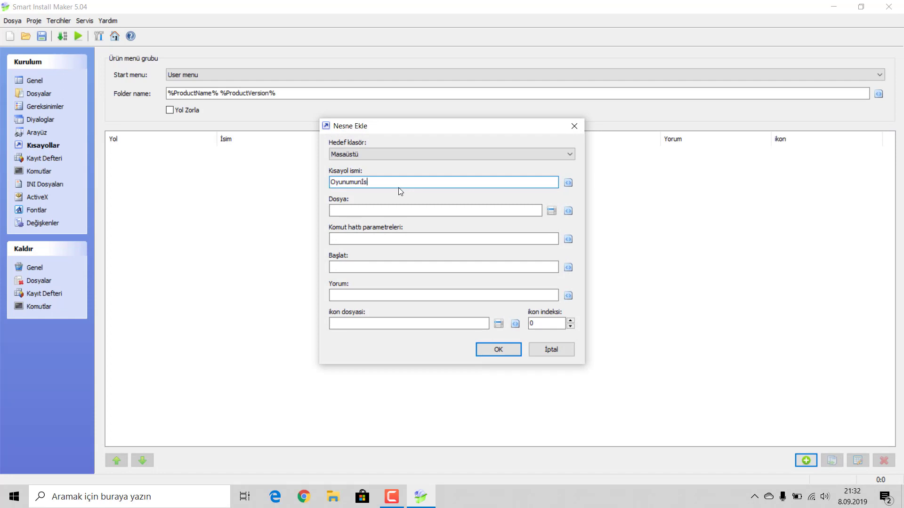
text(Oyunumunismi)
double_click(388, 183)
text(Gameguru)
Step: Point the shortcut's target file to %InstallPath%\oyun1\oyun1.exe
click(551, 210)
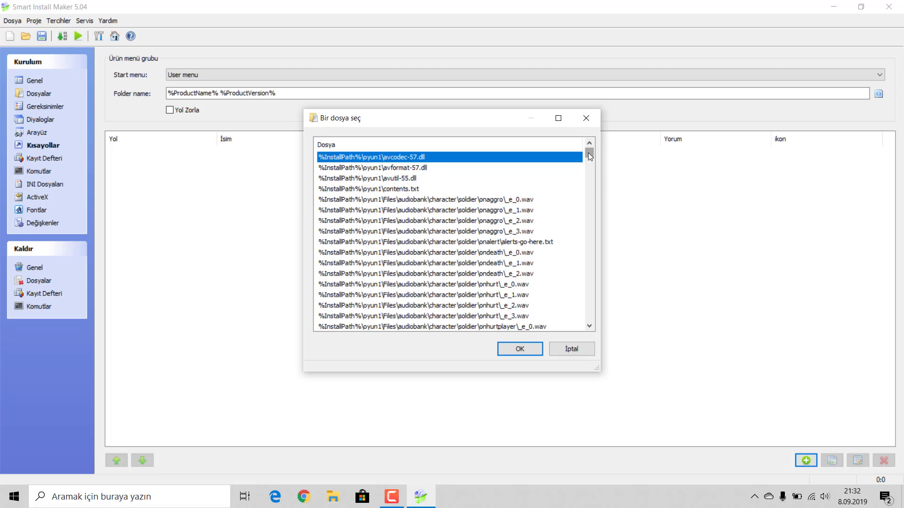
drag(589, 153, 604, 324)
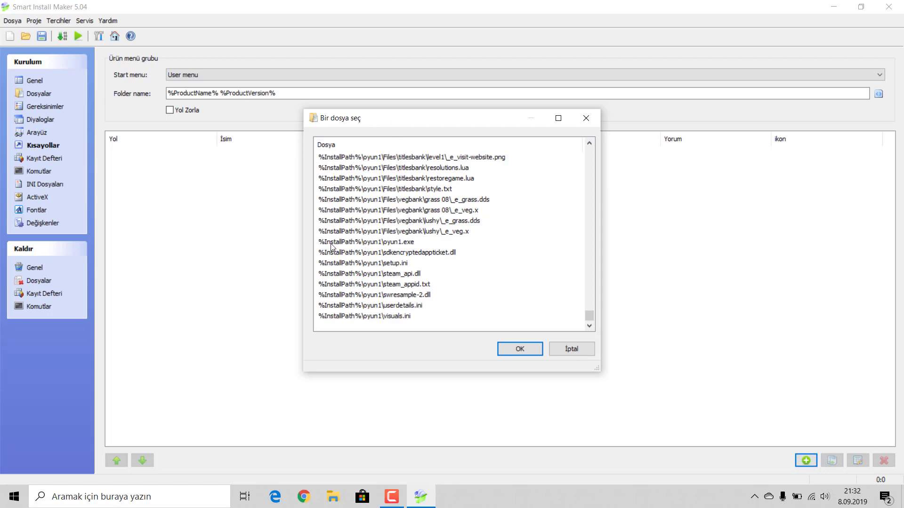
click(397, 243)
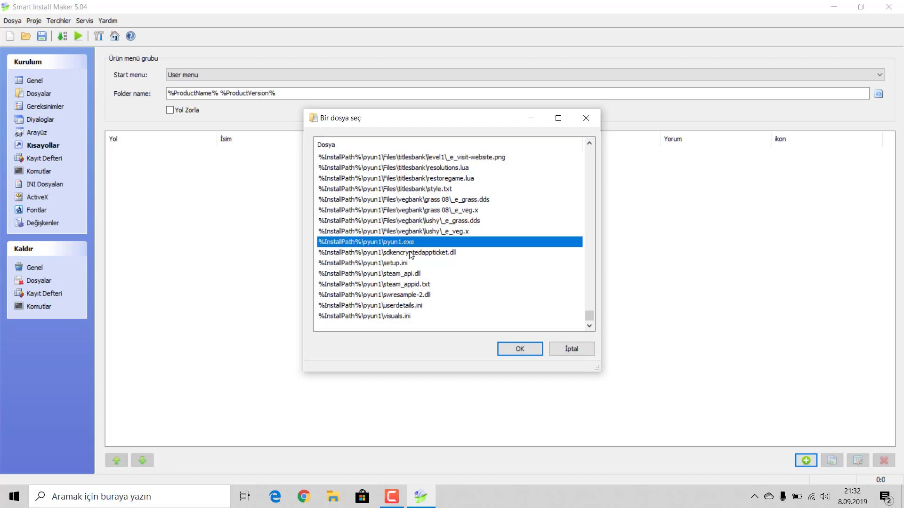
click(519, 349)
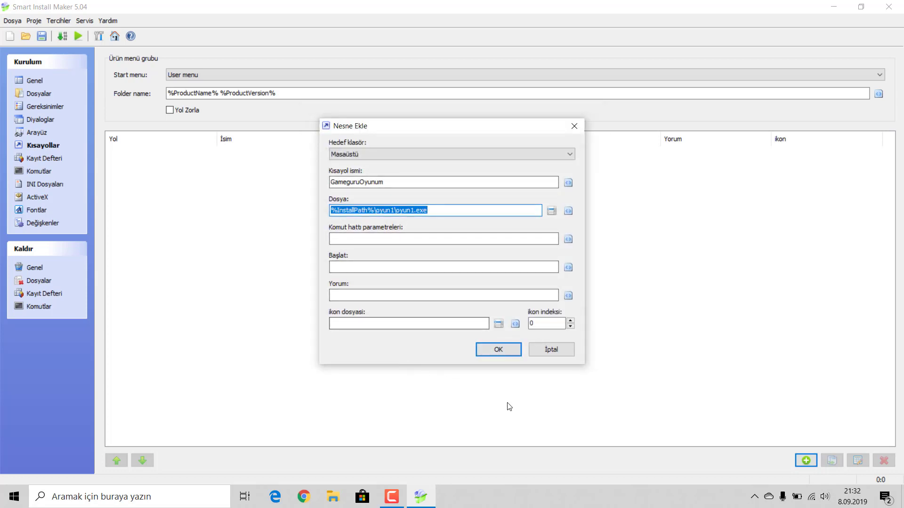
Step: Give the GameguruOyunum shortcut the guru-forexe.ico icon, add it to the list, and minimize
click(497, 324)
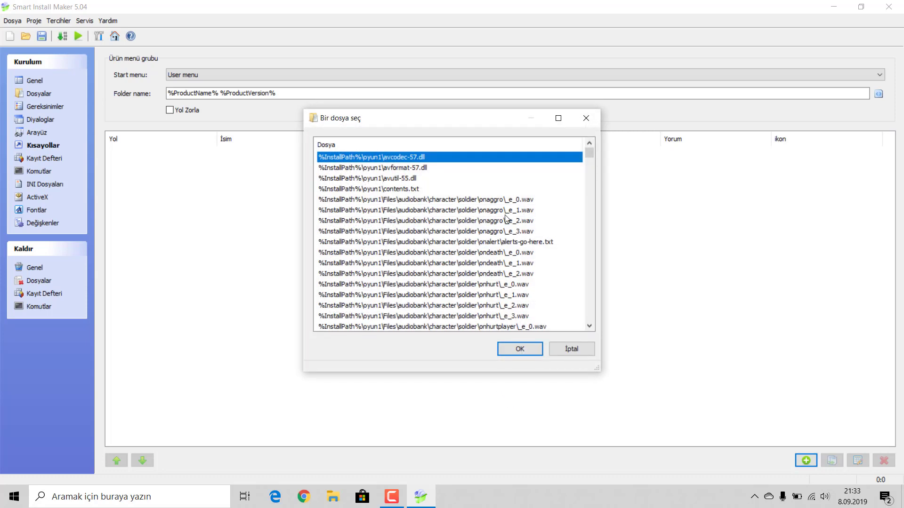
scroll(509, 220, down, 1)
scroll(515, 227, down, 10)
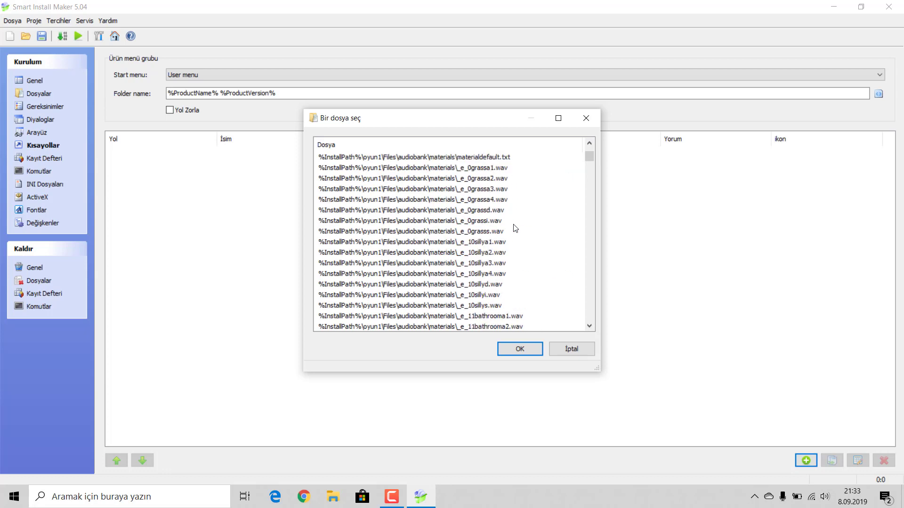
scroll(517, 230, down, 10)
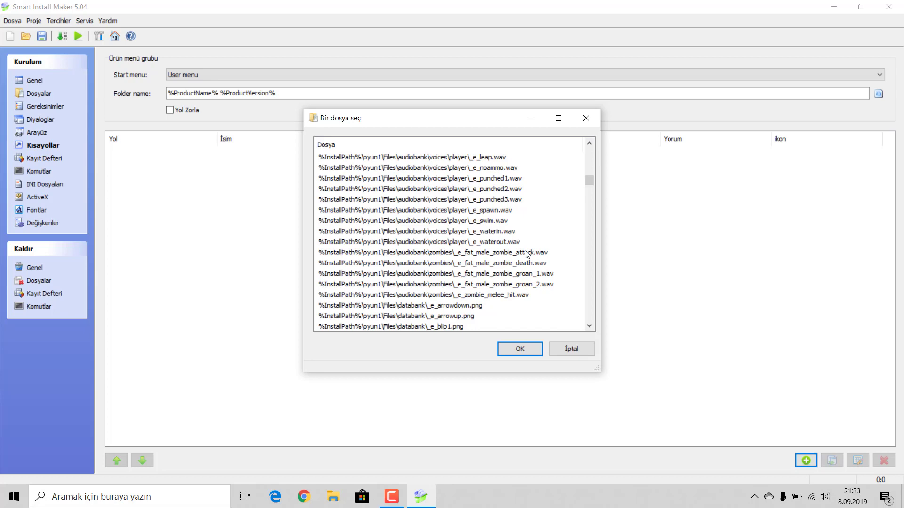
scroll(526, 254, down, 6)
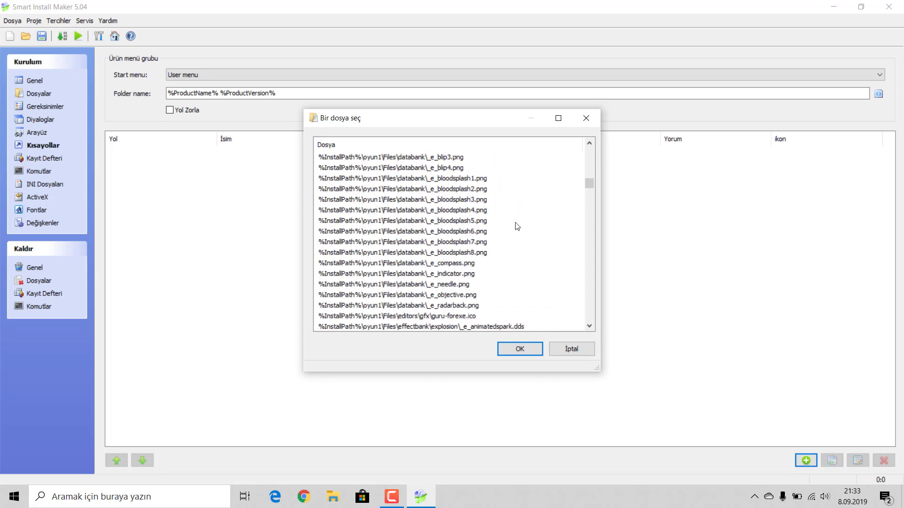
scroll(517, 227, down, 2)
scroll(516, 227, down, 20)
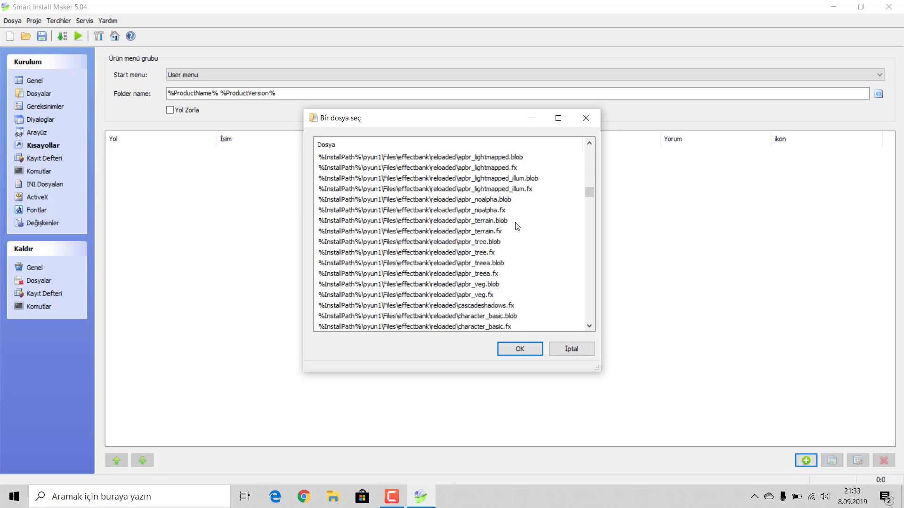
scroll(517, 233, down, 6)
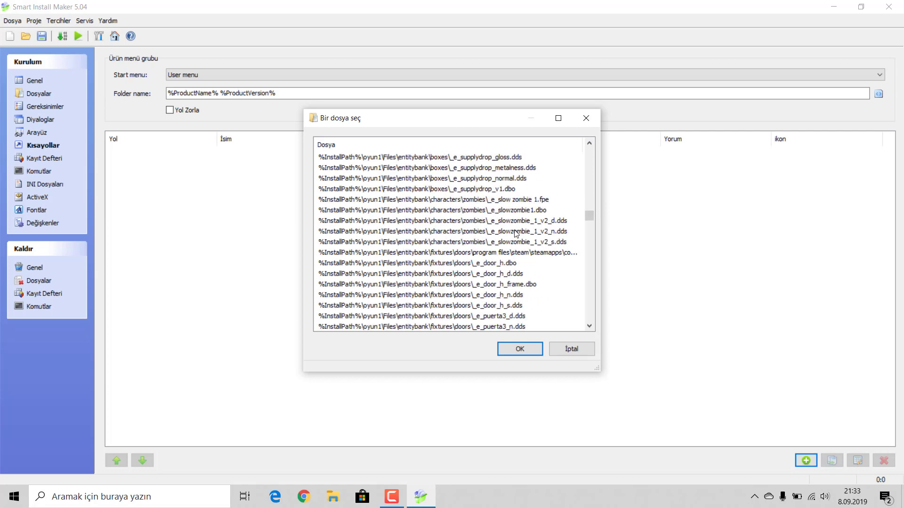
scroll(522, 242, up, 15)
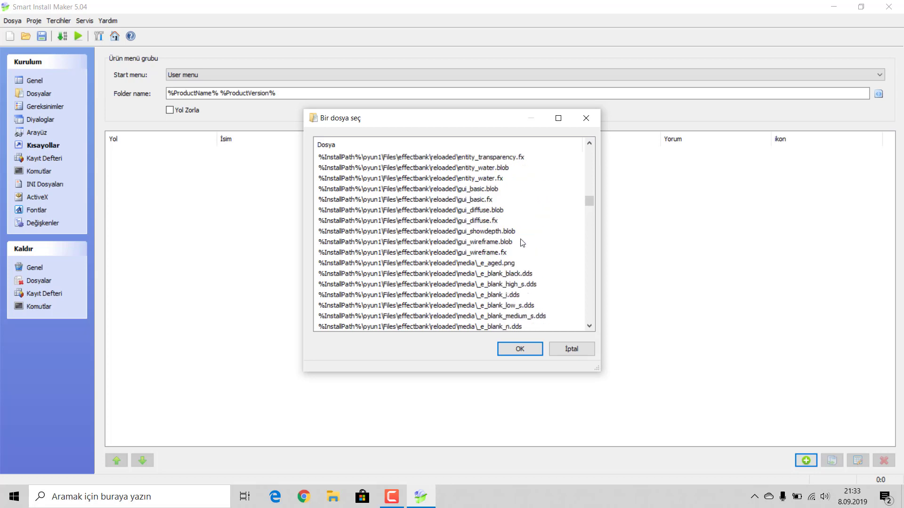
scroll(521, 245, up, 15)
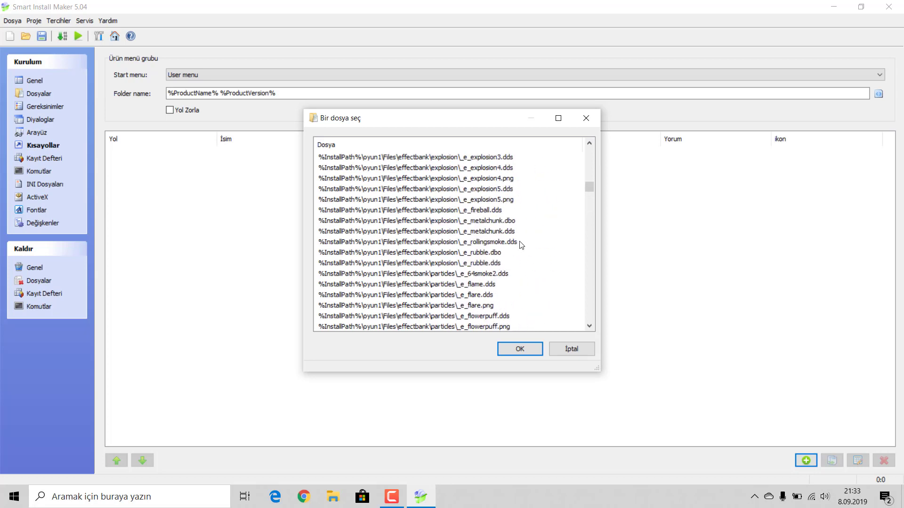
scroll(521, 245, down, 3)
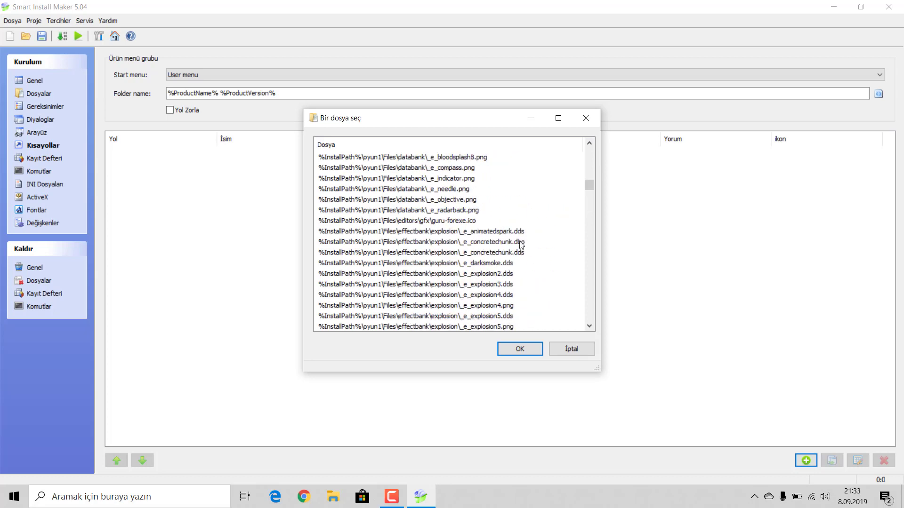
click(448, 222)
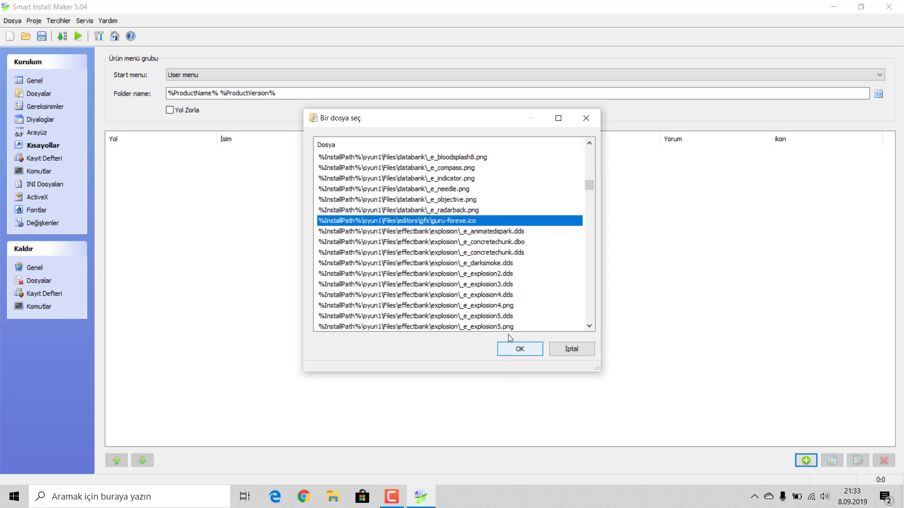
click(524, 349)
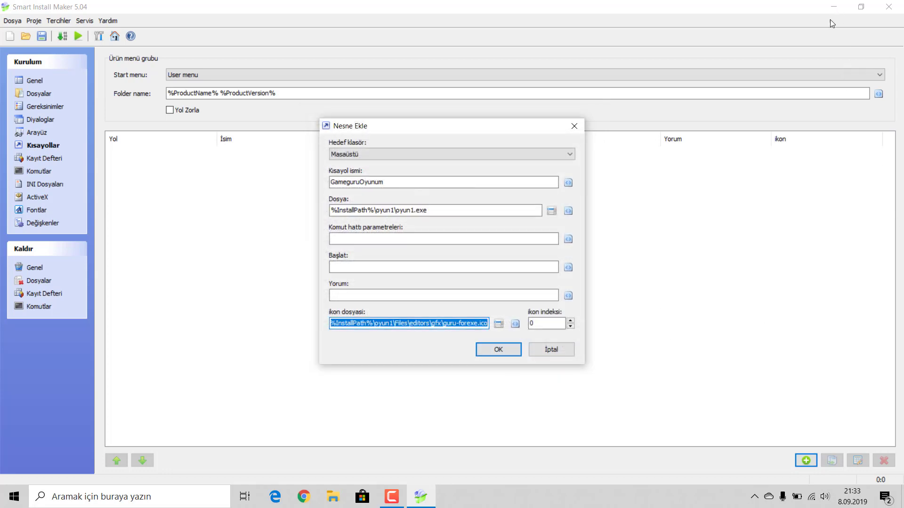
click(492, 349)
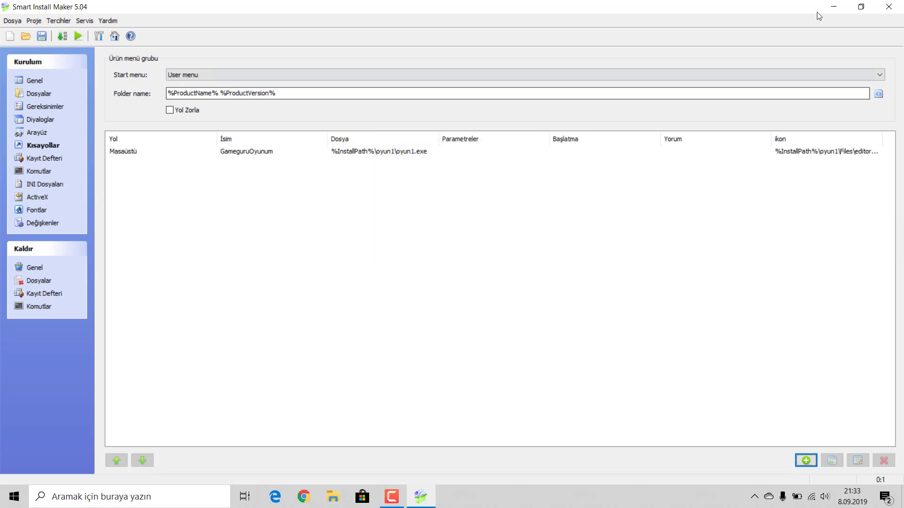
click(833, 6)
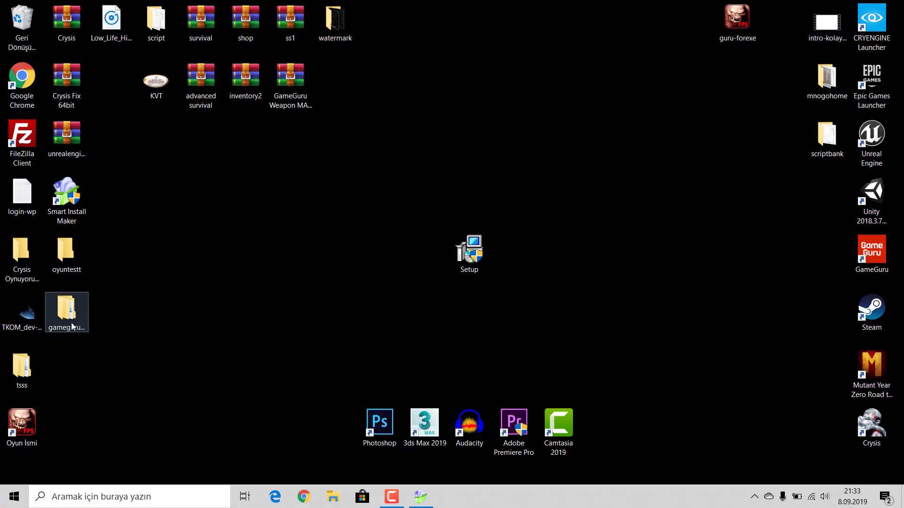
Step: Browse to gameguruoyunum\oyun1\Files\editors\gfx, select the guru-forexe icon, then minimize Explorer
double_click(74, 308)
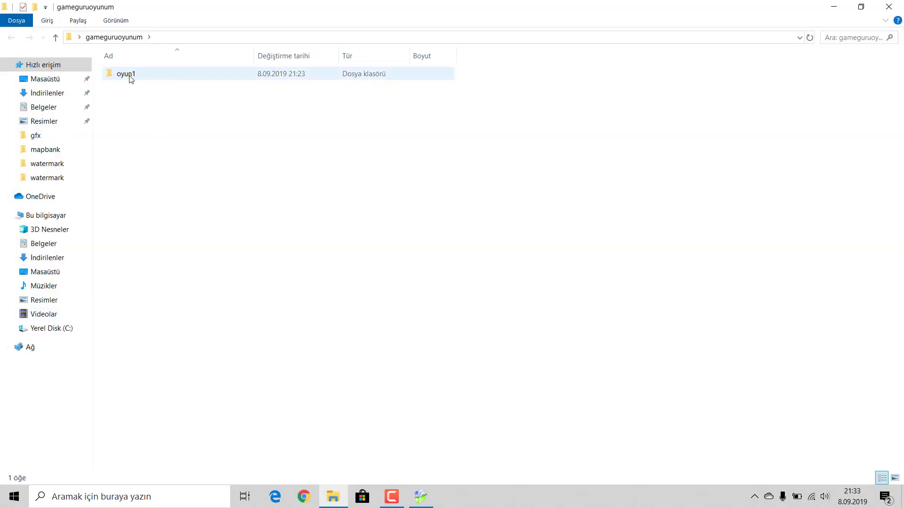
double_click(129, 76)
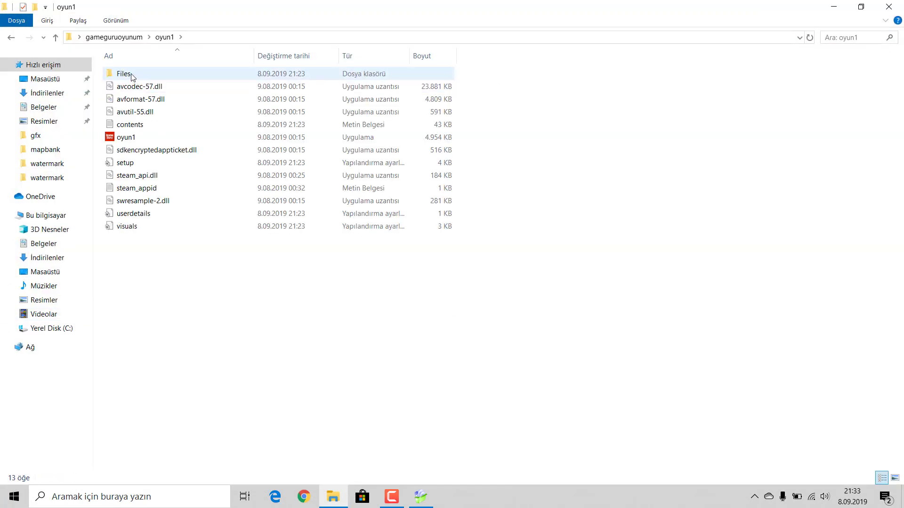
double_click(132, 77)
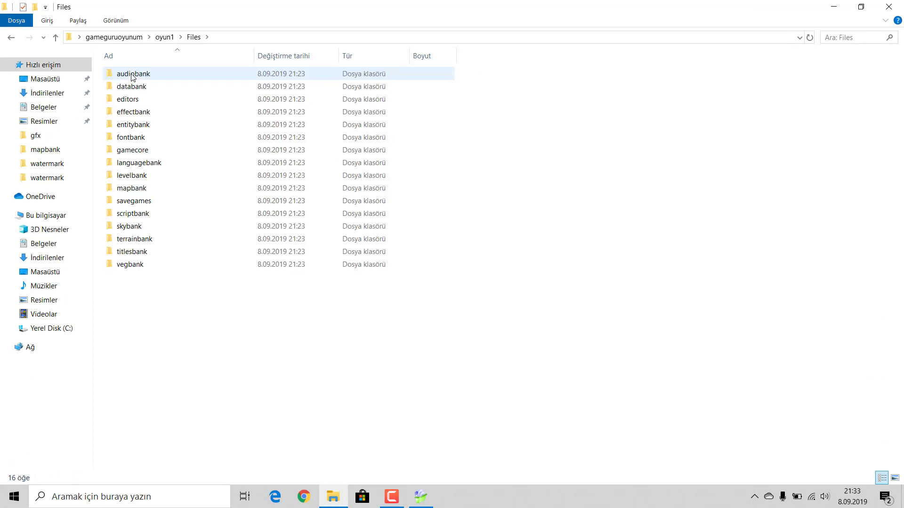
double_click(132, 98)
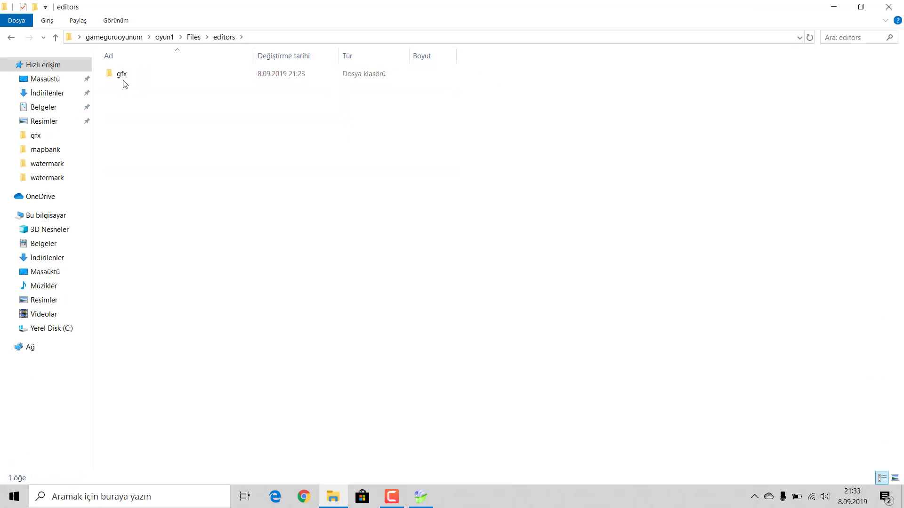
click(121, 77)
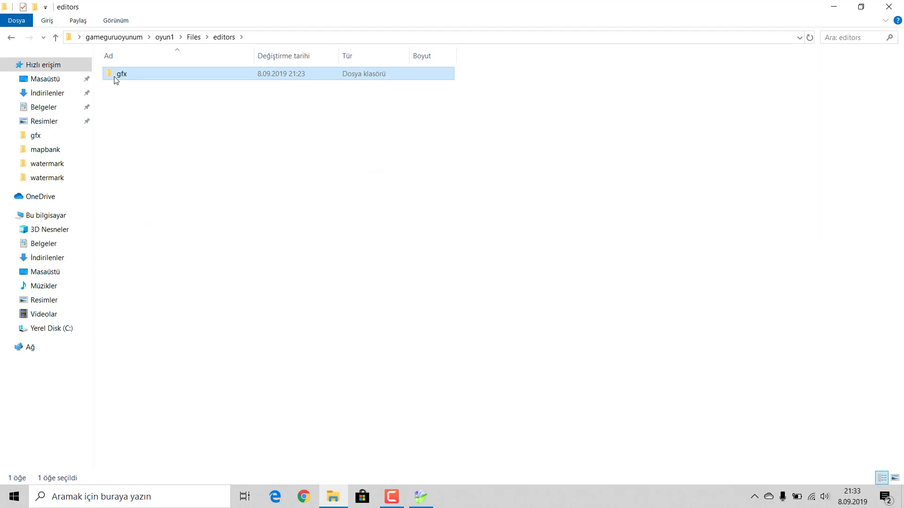
double_click(118, 78)
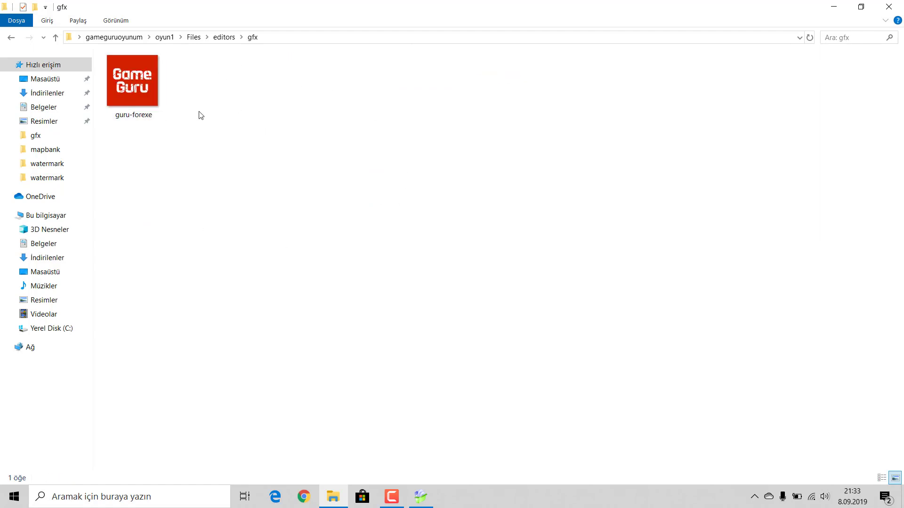
click(146, 83)
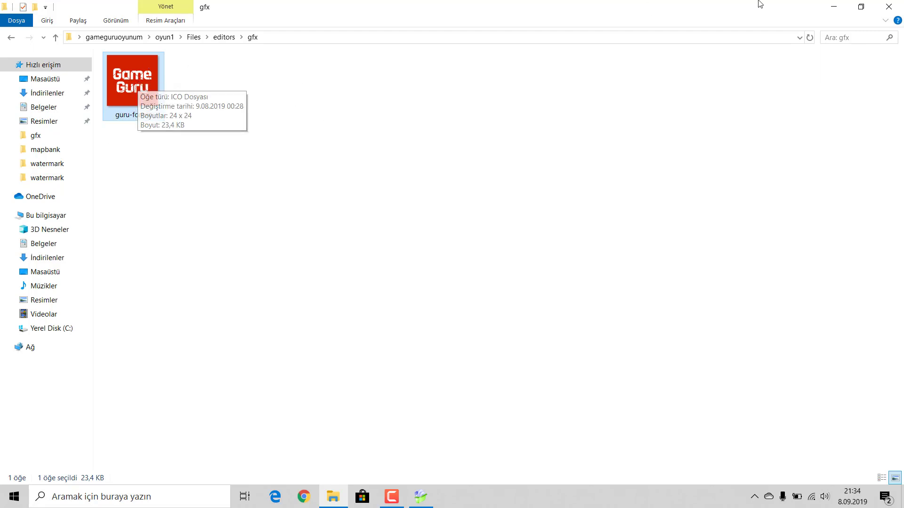
click(833, 6)
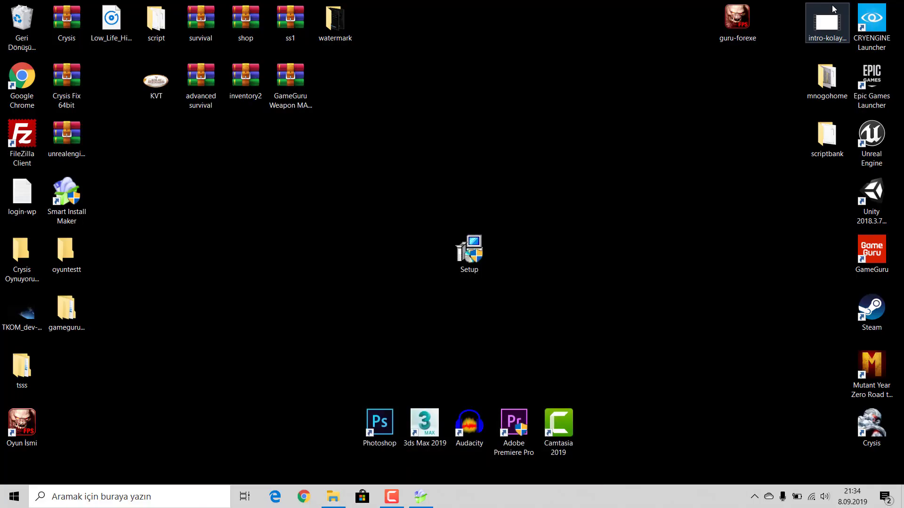
Step: Replace the gfx folder's guru-forexe icon with the desktop's FPS-image version
drag(736, 21, 312, 155)
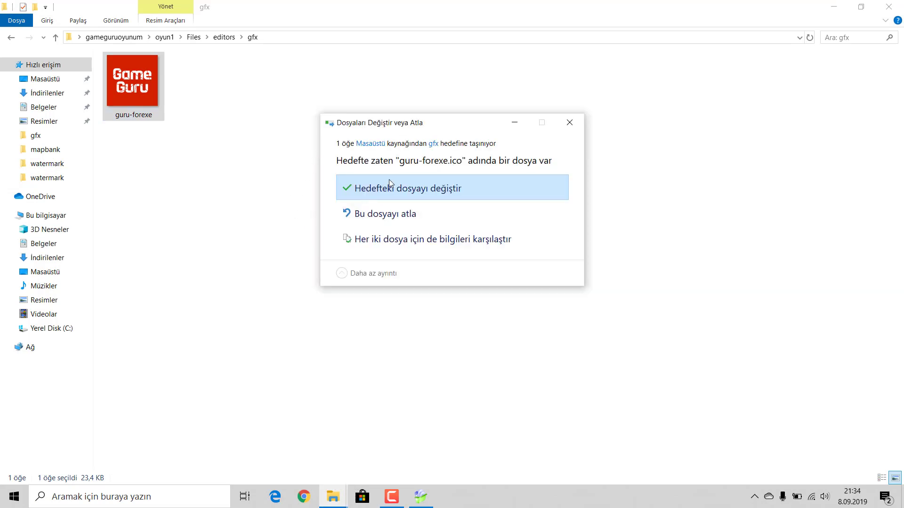
click(396, 189)
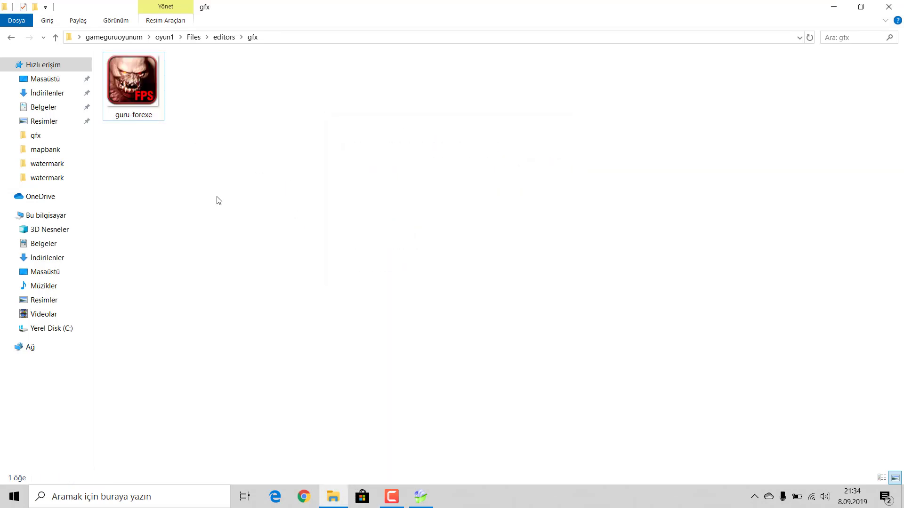
click(888, 6)
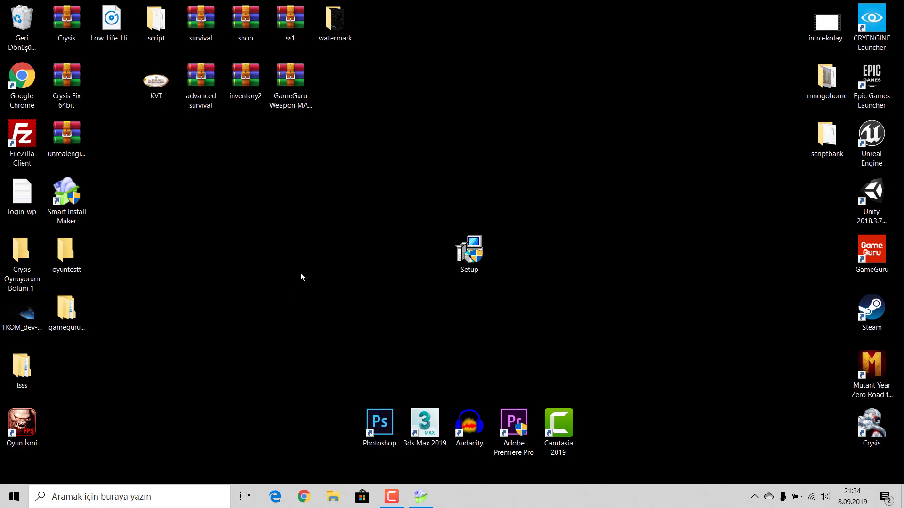
Step: Delete the Oyun İsmi desktop shortcut, leaving the desktop showing
click(24, 426)
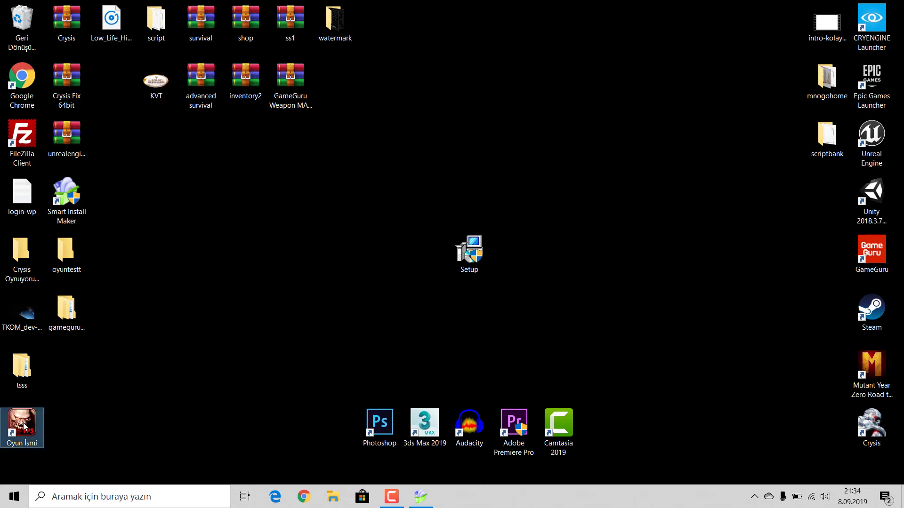
key(Delete)
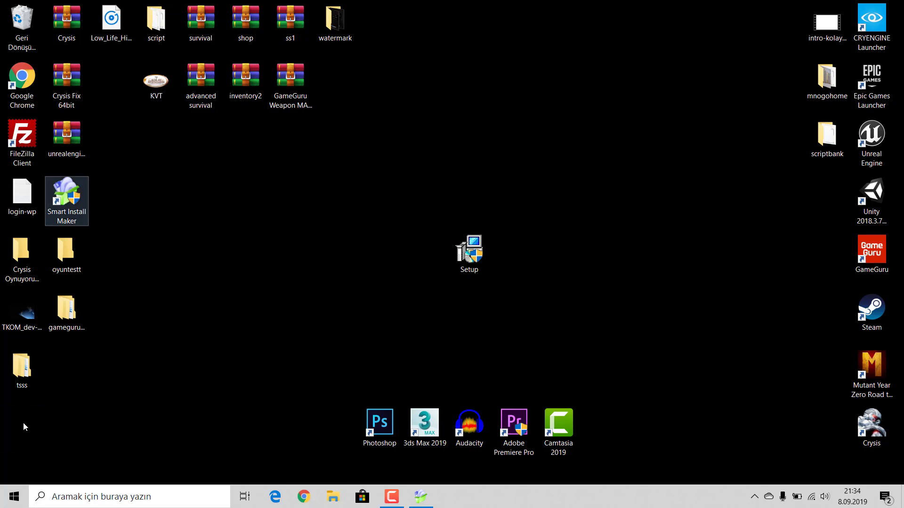
click(370, 243)
click(420, 496)
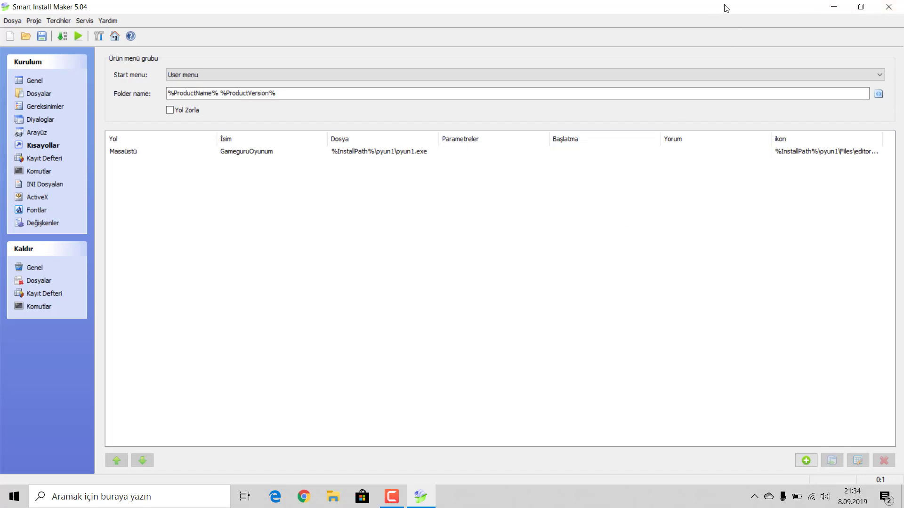
click(833, 6)
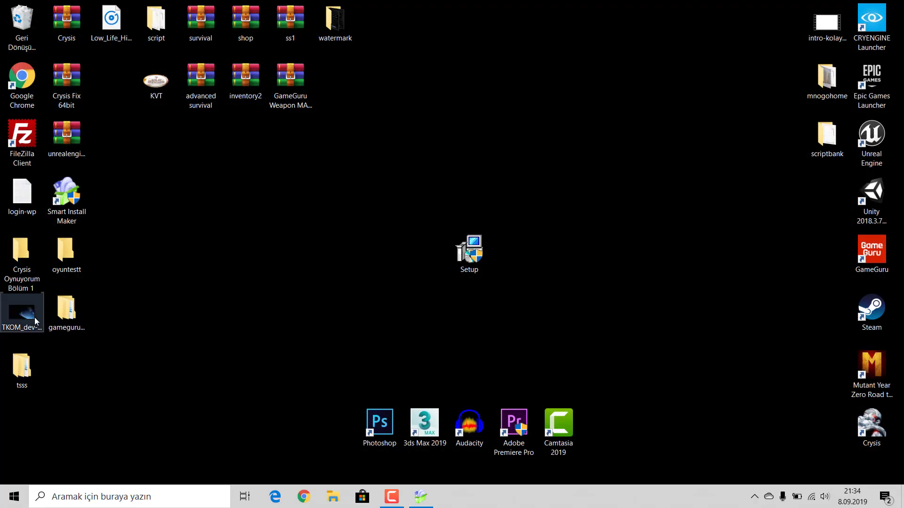
Step: Reopen gameguruoyunum\oyun1\Files\editors\gfx in File Explorer
double_click(66, 310)
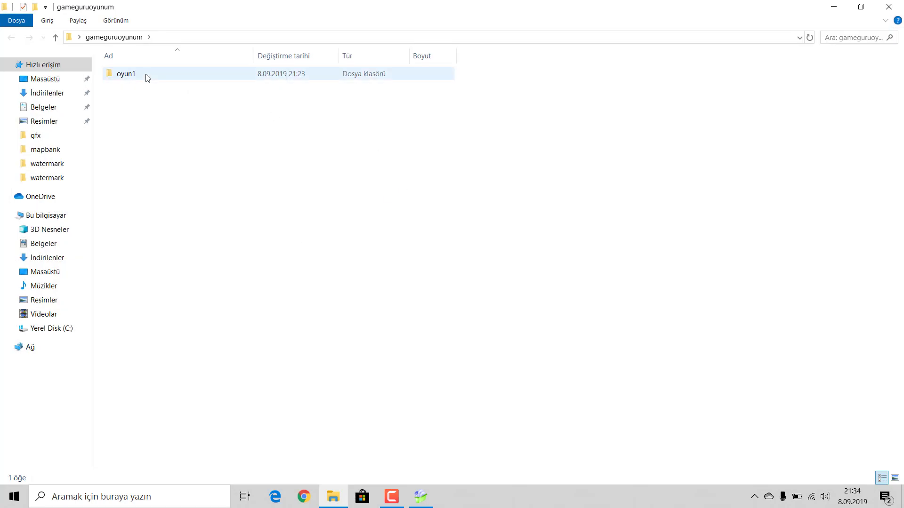
double_click(147, 76)
double_click(146, 74)
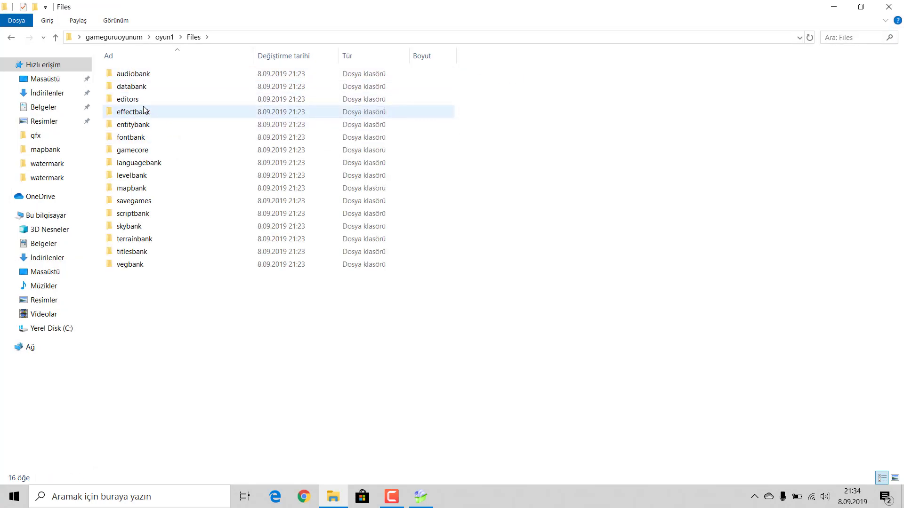
double_click(141, 100)
click(128, 76)
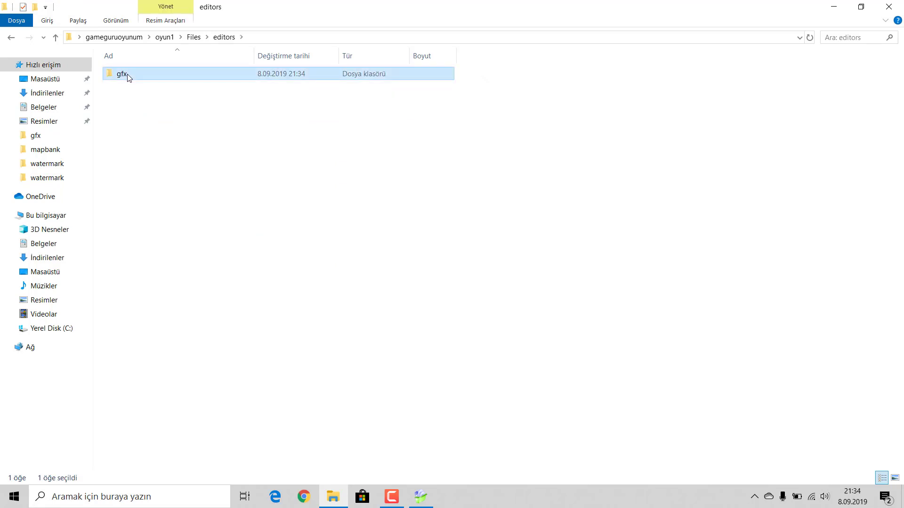
double_click(128, 76)
Step: Verify the 128 x 128 guru-forexe icon, then return to Smart Install Maker's shortcuts page
click(145, 89)
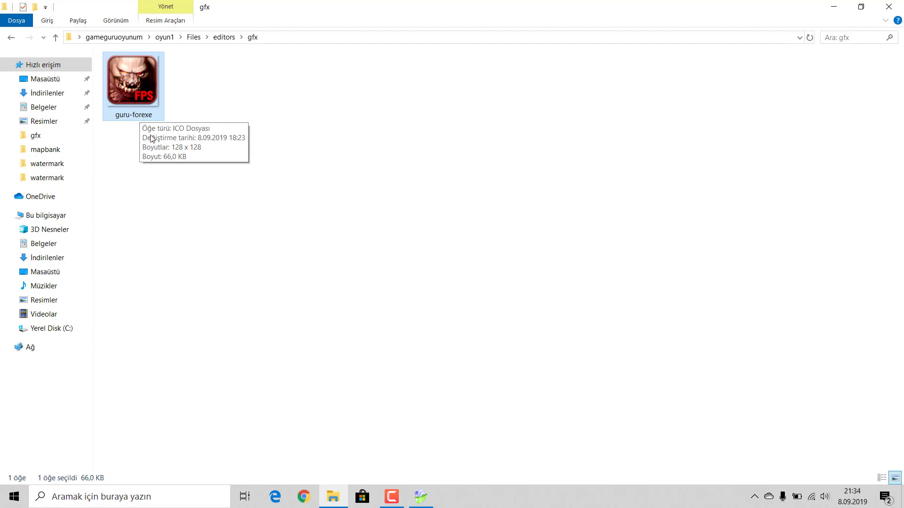
right_click(132, 91)
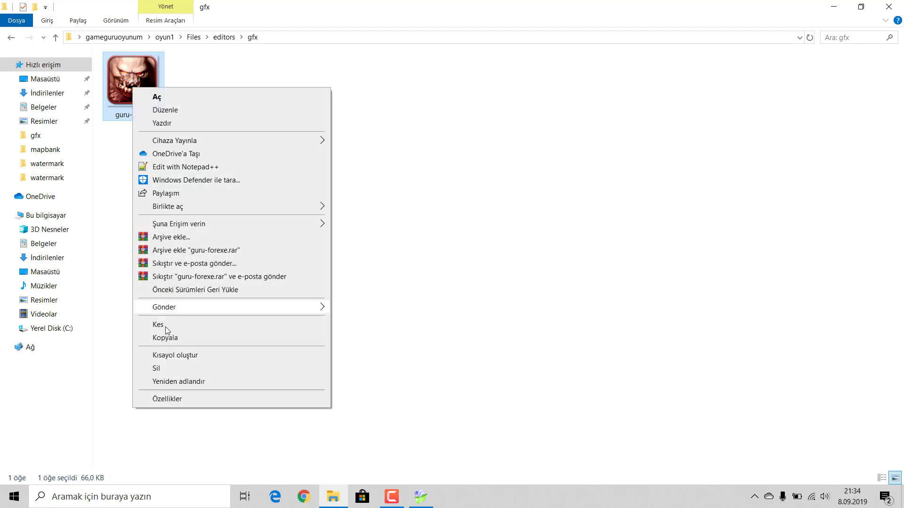
click(671, 182)
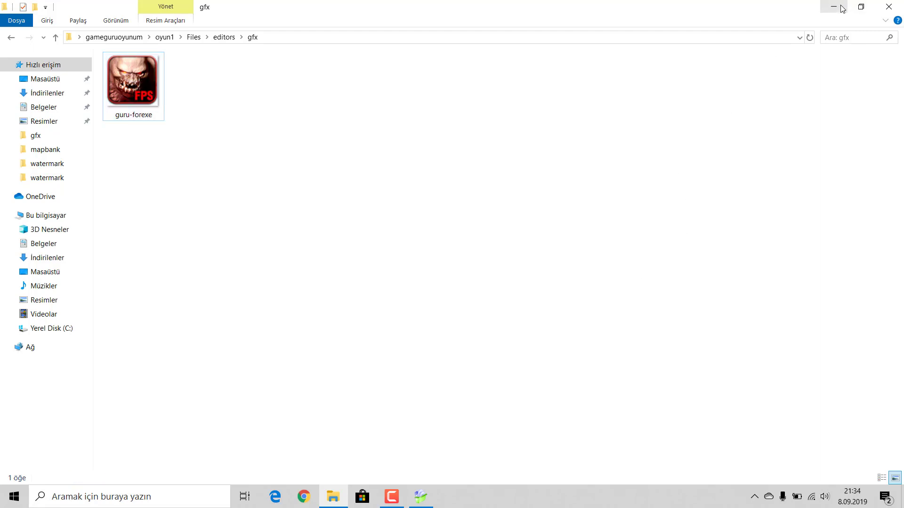
click(834, 7)
click(421, 496)
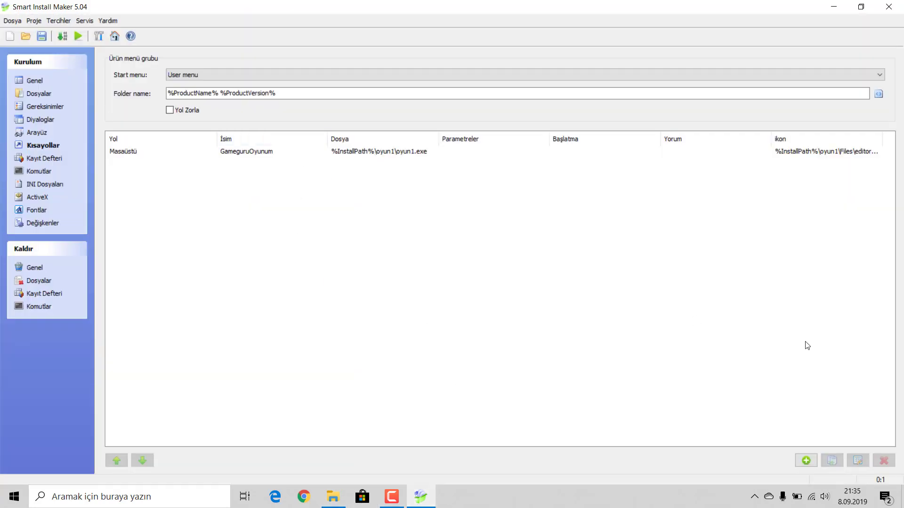
click(806, 461)
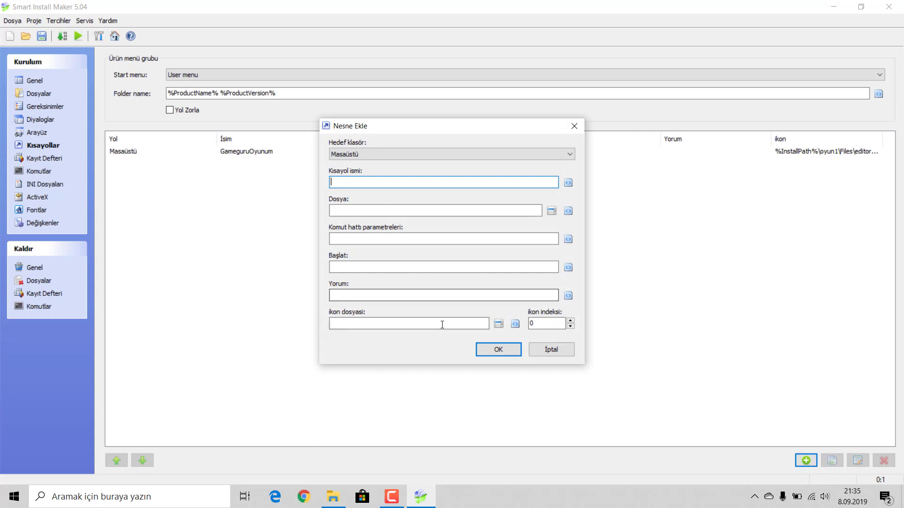
click(498, 324)
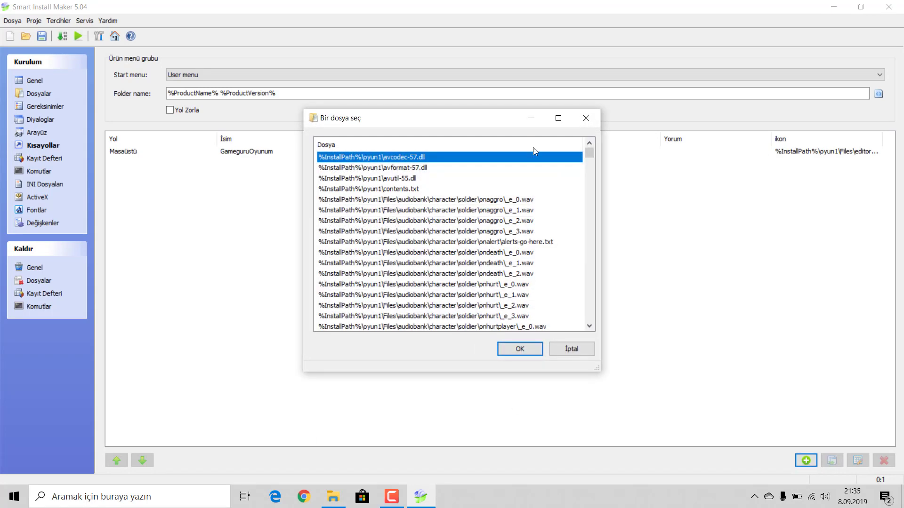
scroll(505, 254, down, 20)
scroll(506, 255, down, 6)
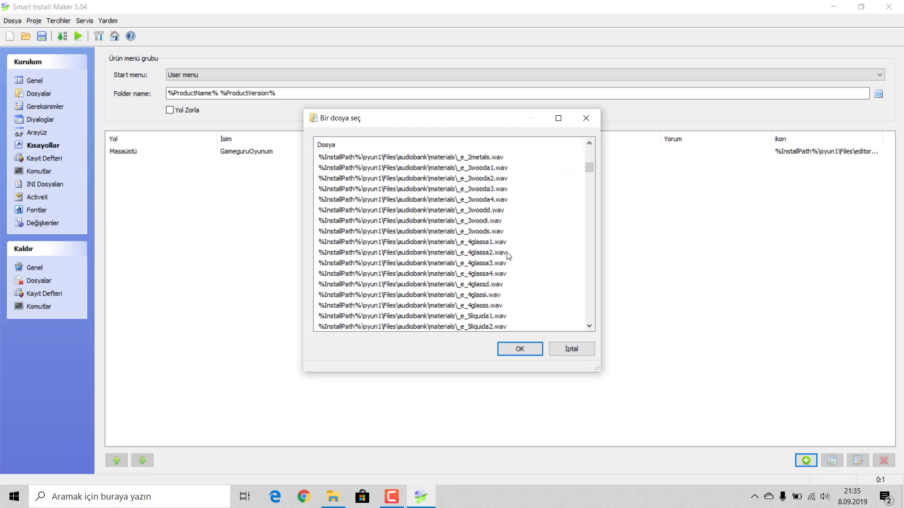
drag(593, 172, 592, 337)
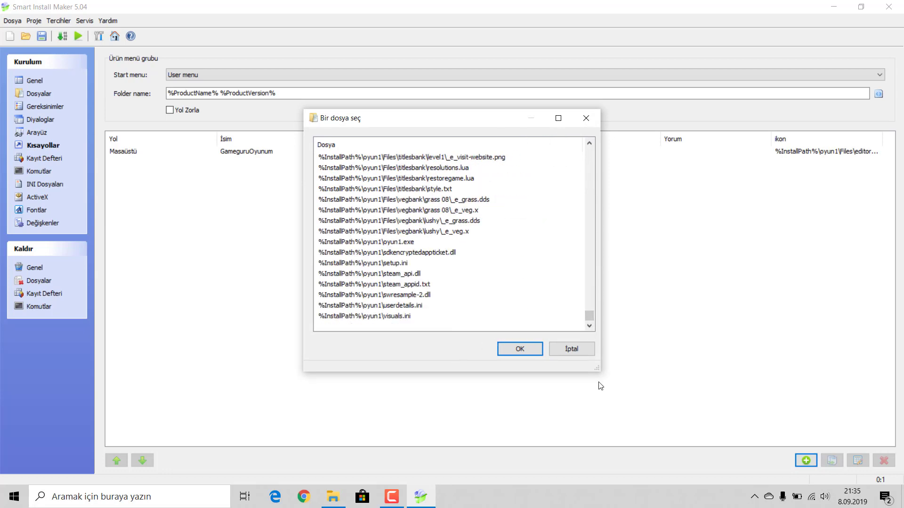
click(571, 349)
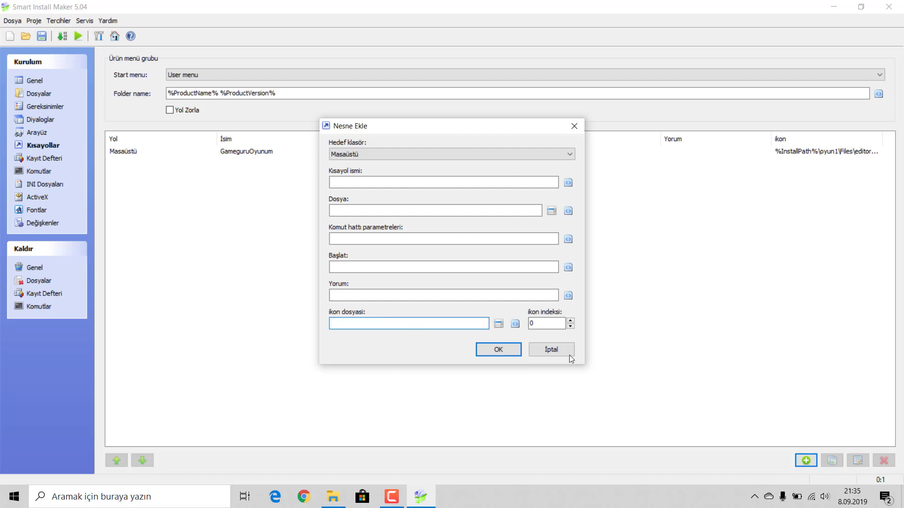
click(562, 352)
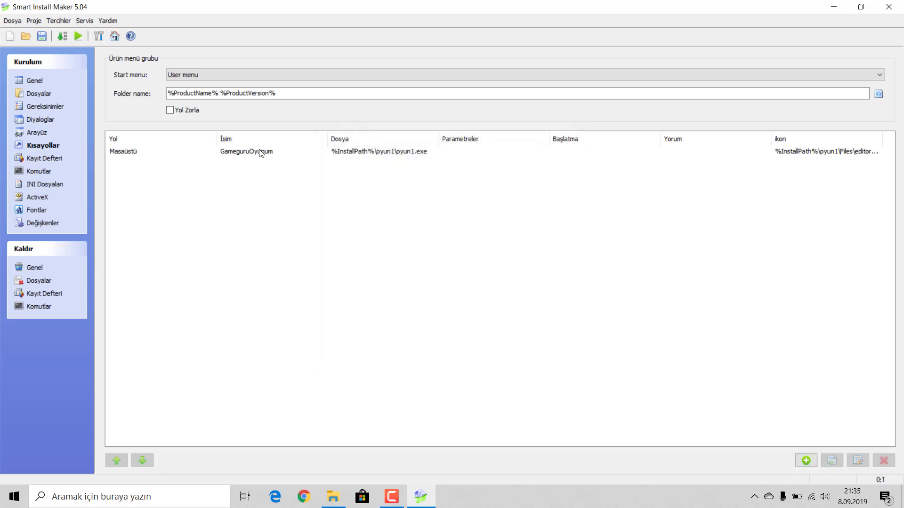
Step: Review the Registry, Commands, INI Files, ActiveX, Fonts and Variables setup pages
click(37, 160)
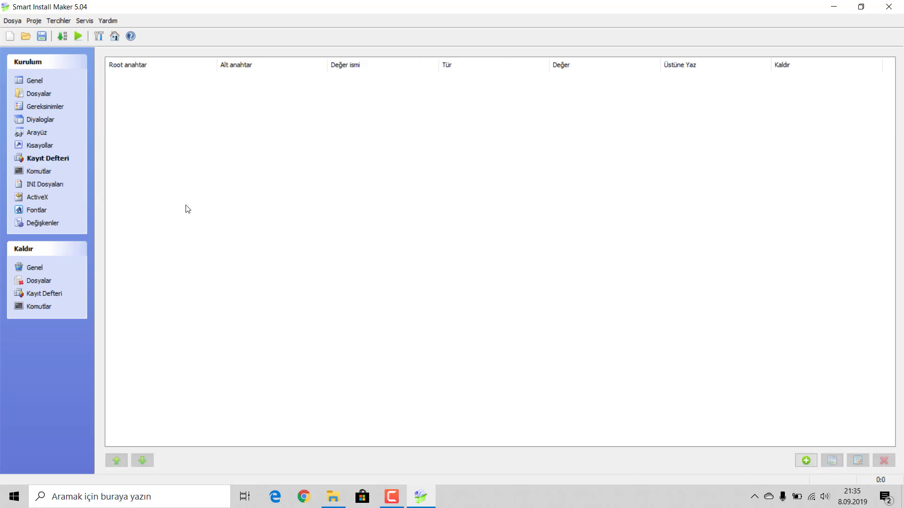
click(32, 175)
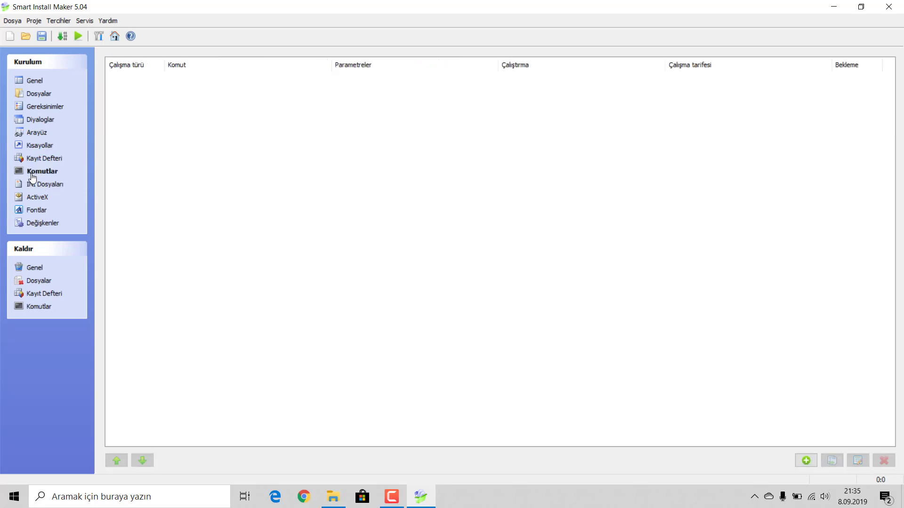
click(41, 184)
click(37, 197)
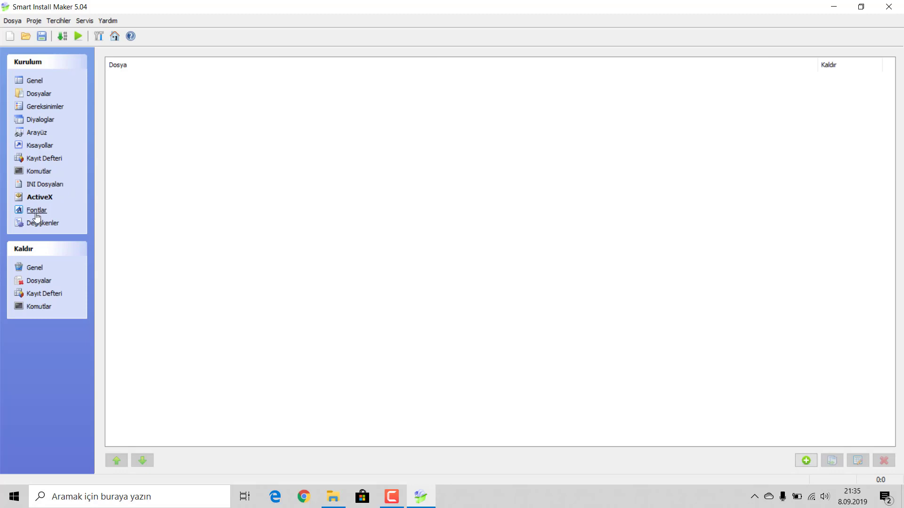
click(39, 212)
click(40, 225)
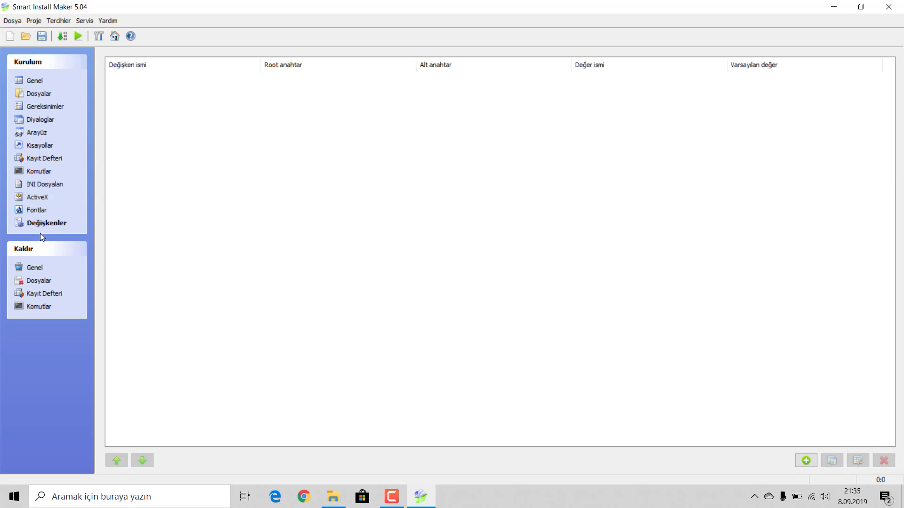
Step: Review the uninstall General, Registry and Commands pages, then build the setup
click(35, 269)
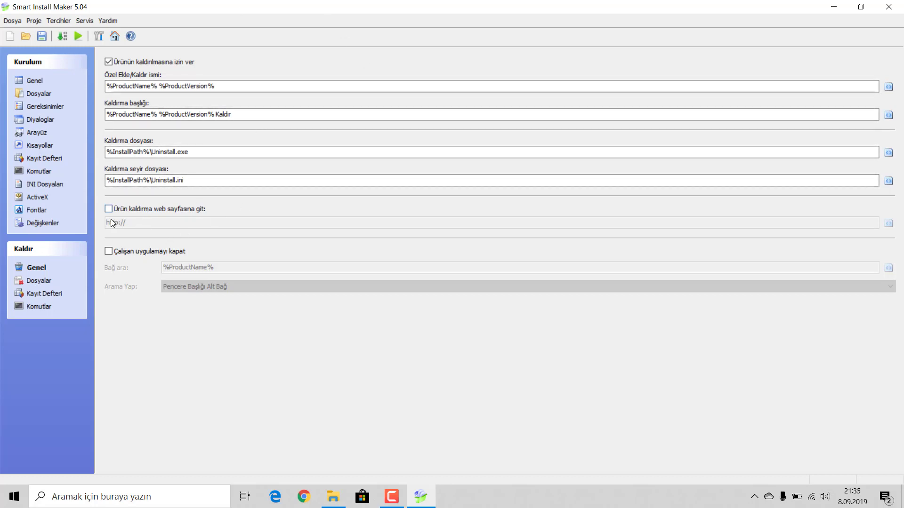
click(50, 296)
click(42, 307)
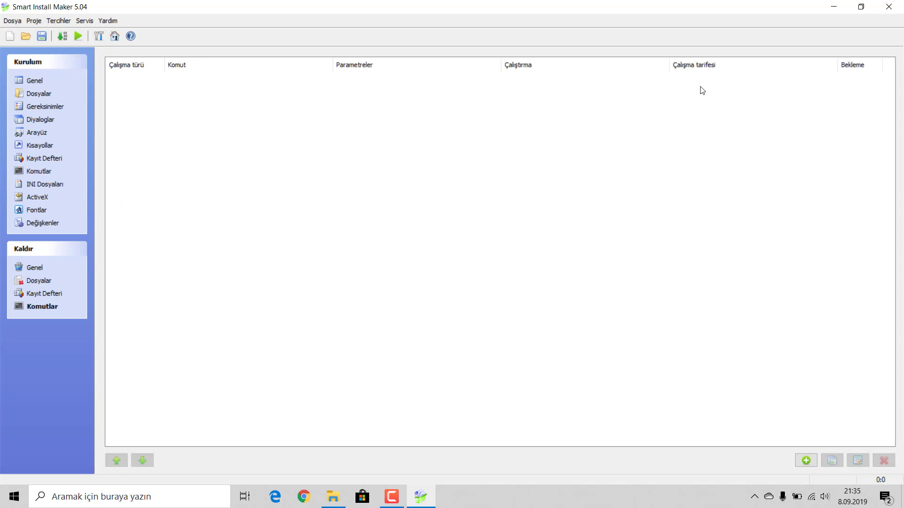
click(63, 36)
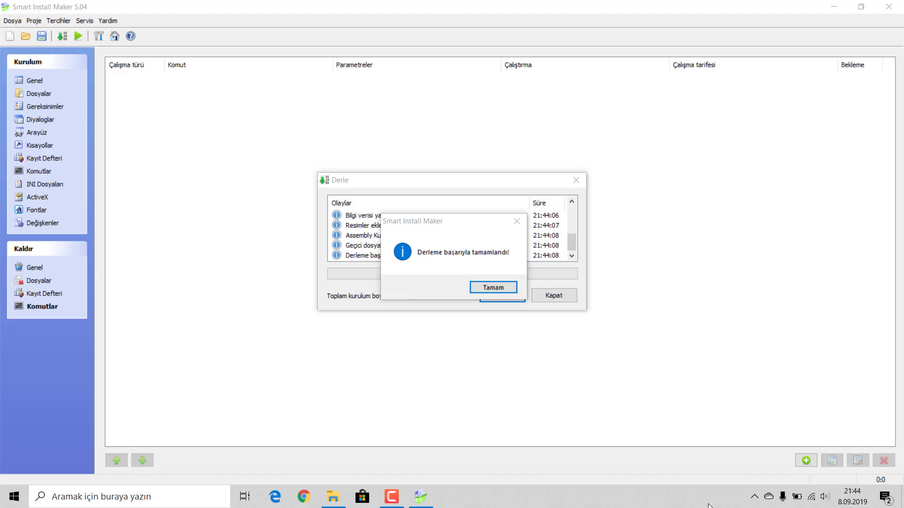
Step: Acknowledge the successful 216,74 Mb compile and close the Derle results window
click(475, 288)
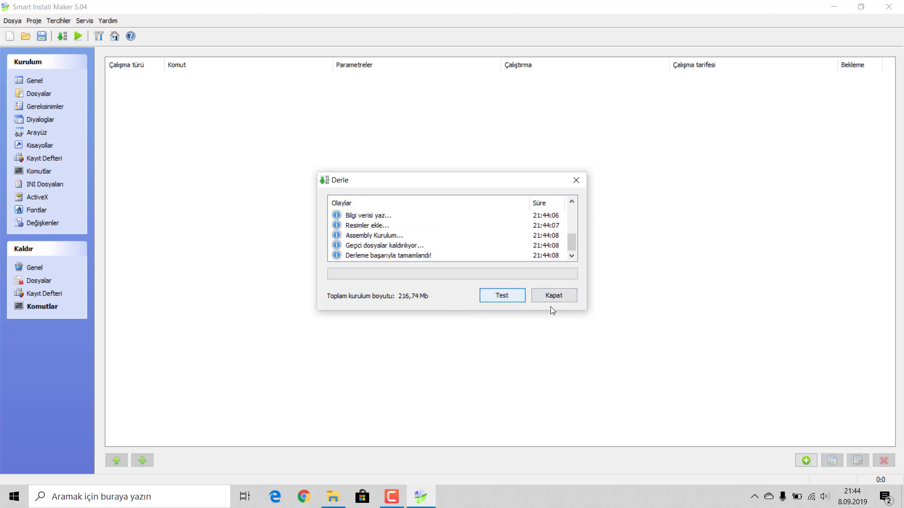
click(542, 295)
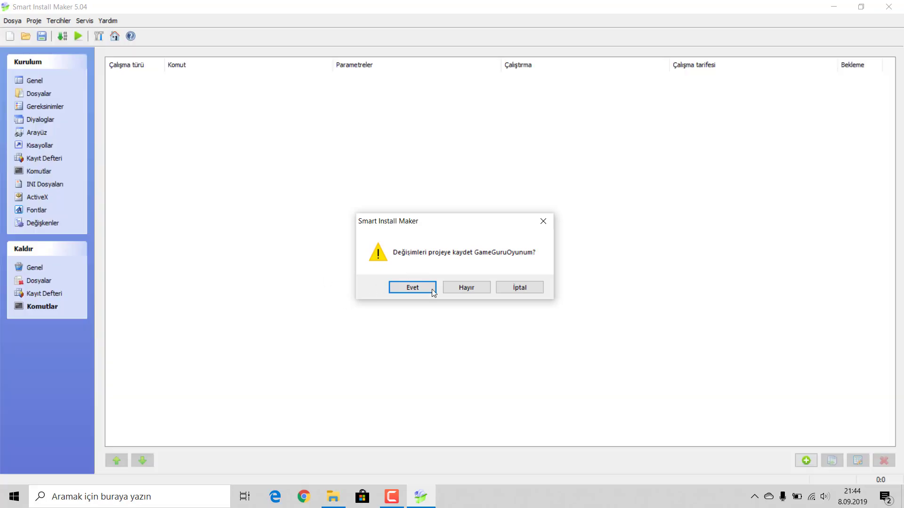
Step: Exit Smart Install Maker, dismiss the trial notice, and select the new GameGuruOyunumSetup file
click(463, 287)
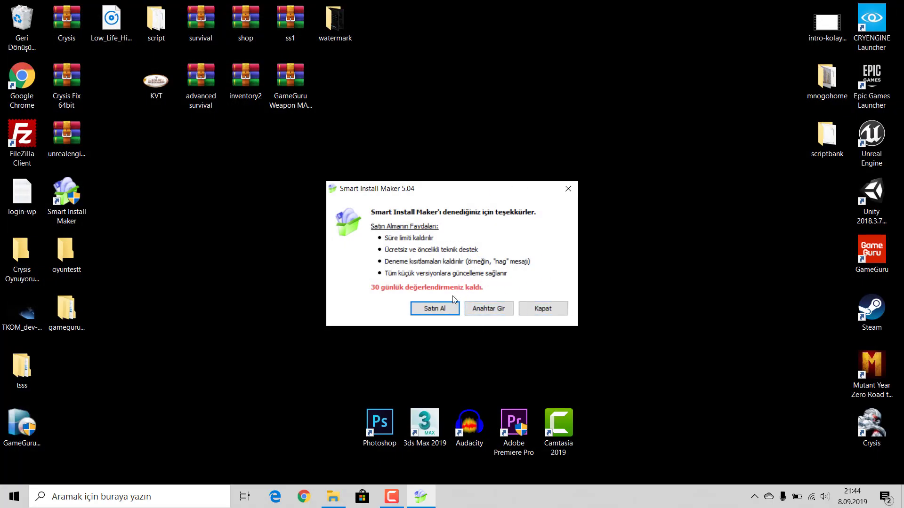
click(542, 314)
click(363, 317)
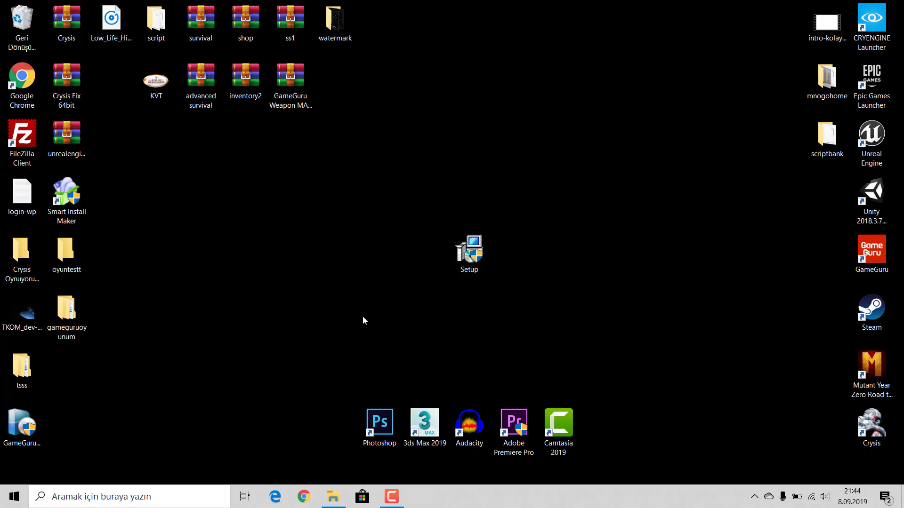
click(31, 451)
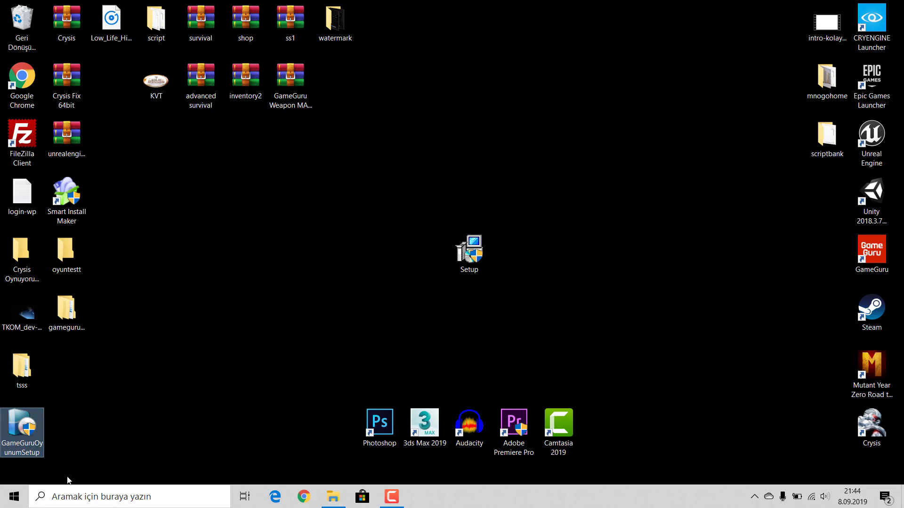
mouse_move(38, 428)
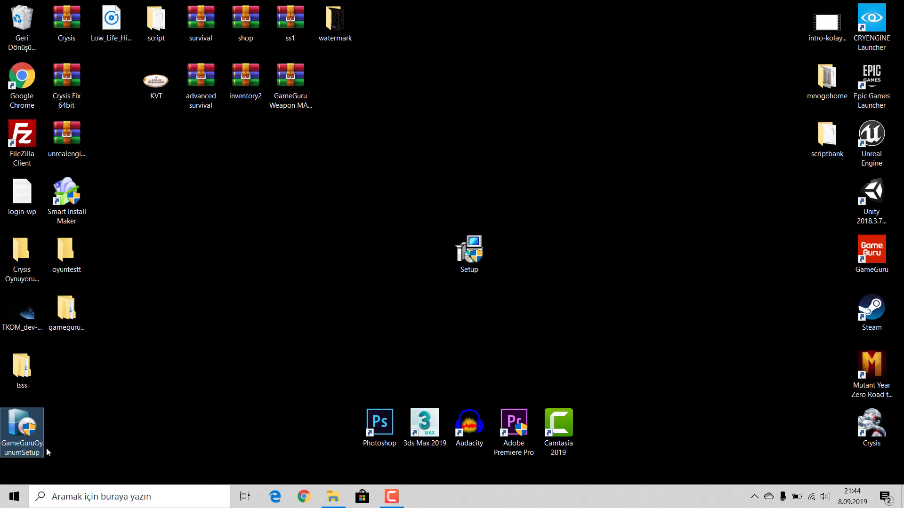
Step: Move the GameGuruOyunumSetup file to the centre of the desktop
click(70, 203)
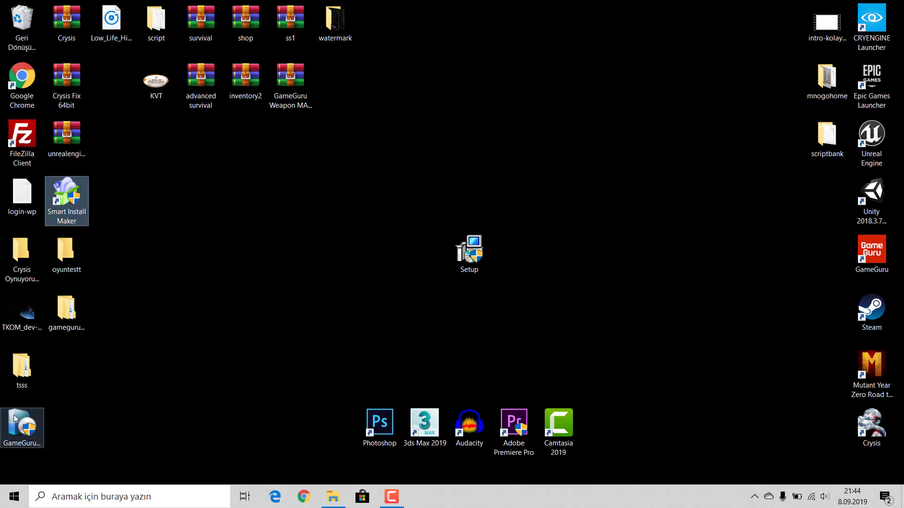
drag(21, 429, 325, 254)
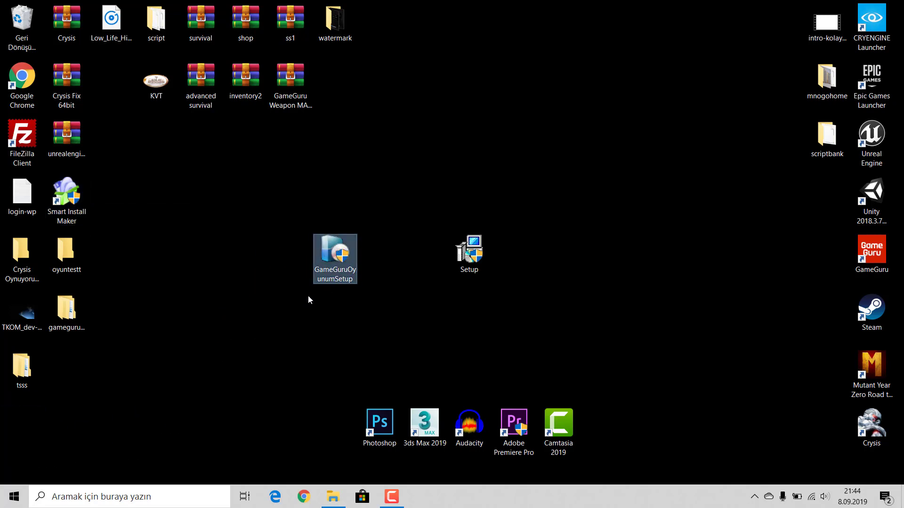
click(306, 311)
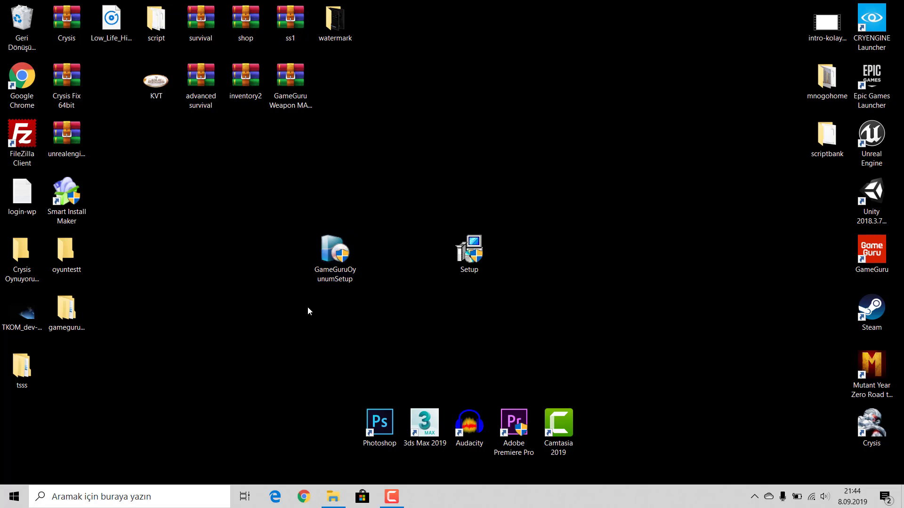
mouse_move(329, 261)
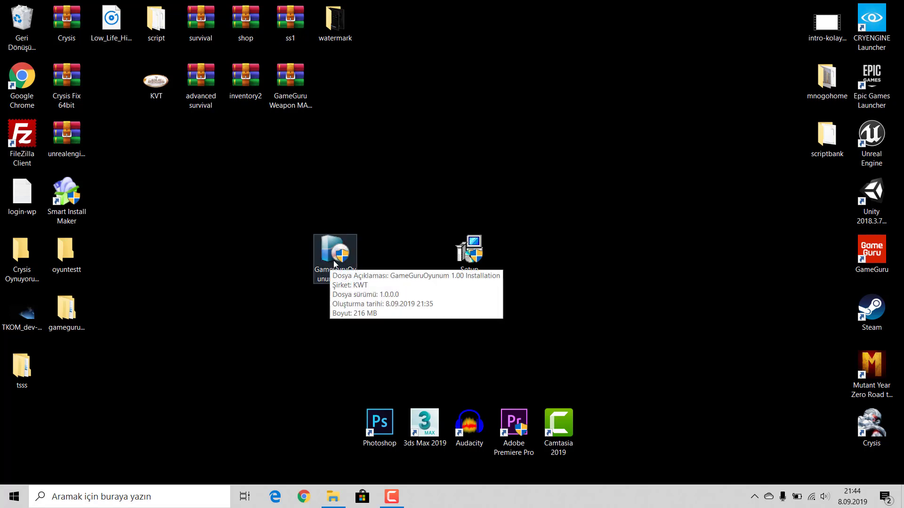
click(334, 262)
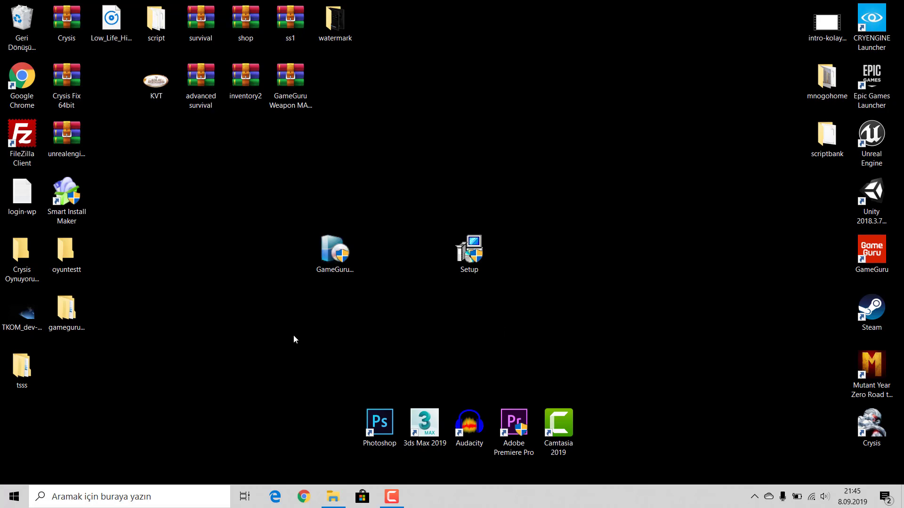
Step: Check the GameGuruOyunumSetup file and launch the installer
click(64, 312)
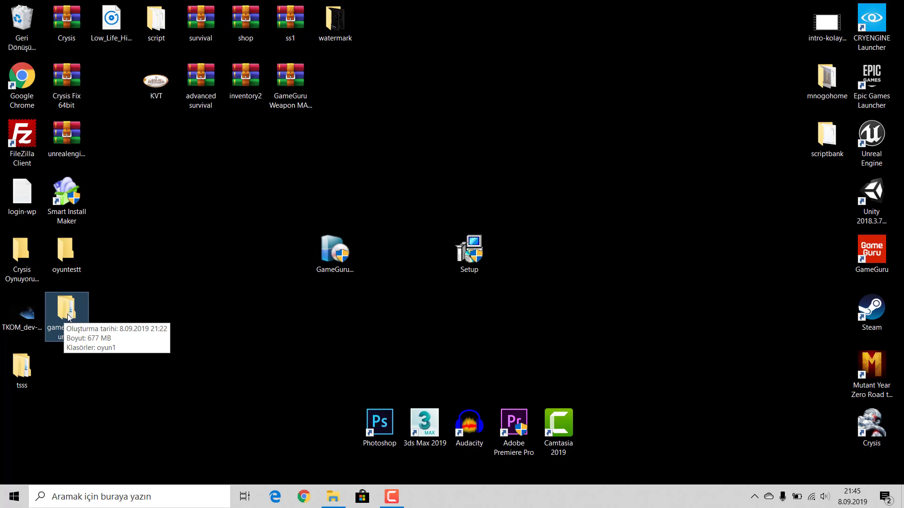
click(325, 251)
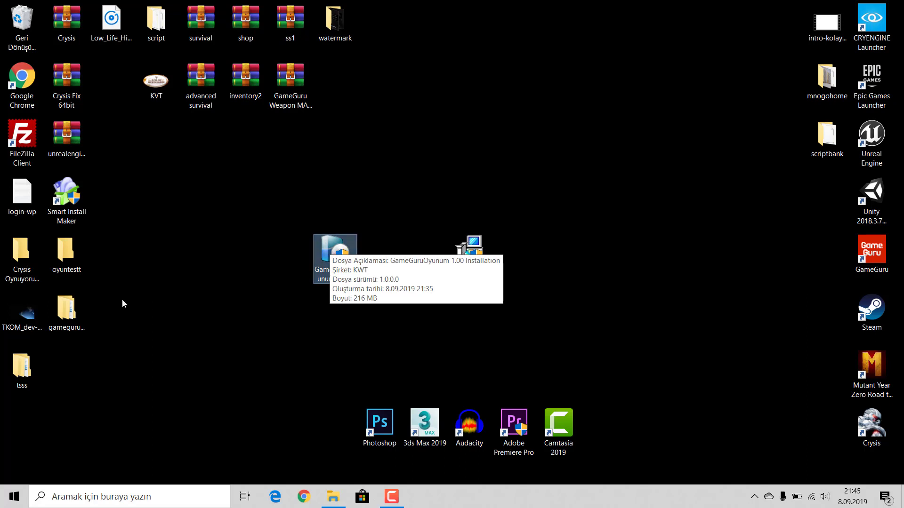
click(75, 306)
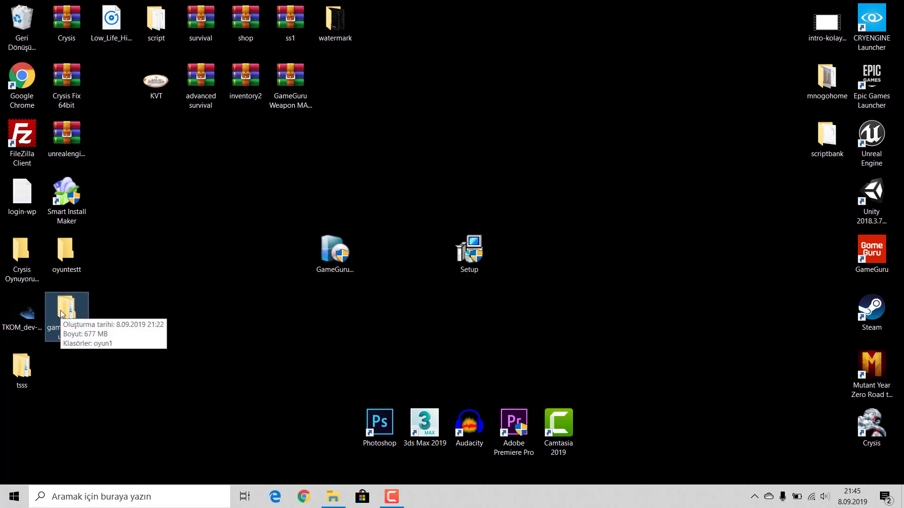
click(316, 266)
click(318, 266)
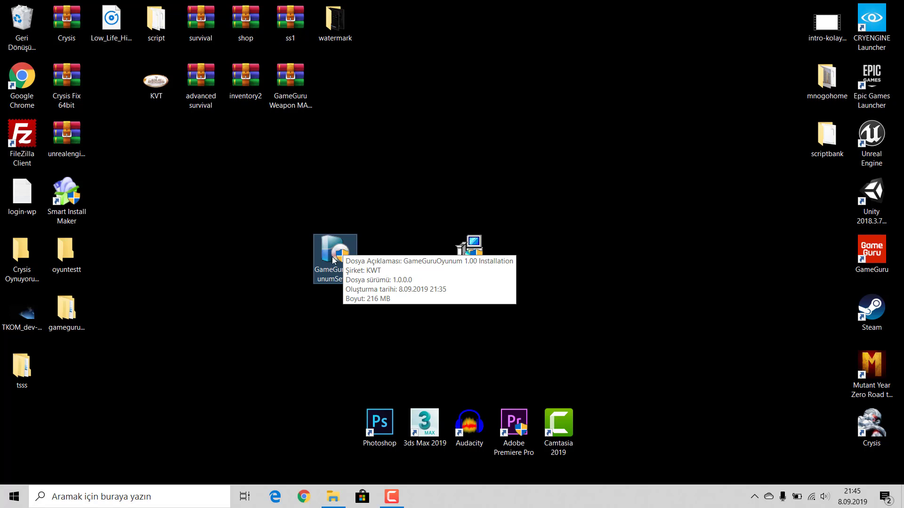
double_click(333, 260)
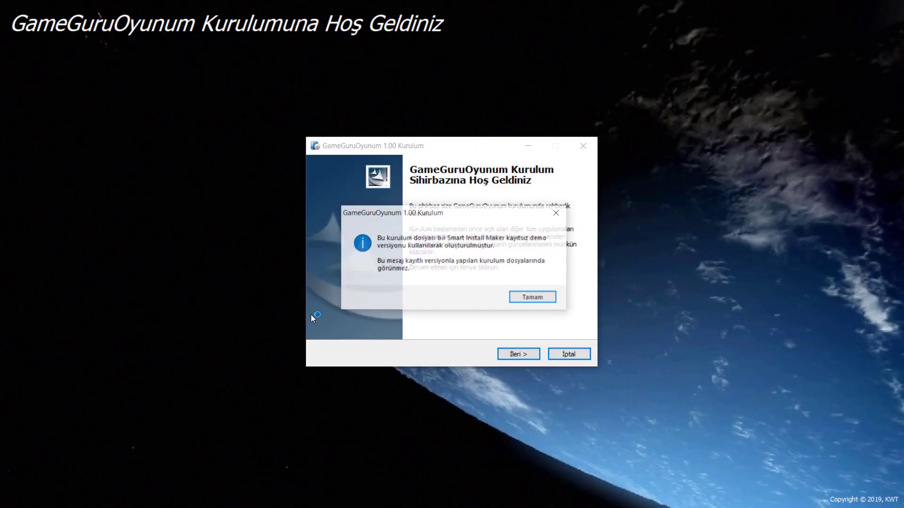
Step: Install GameGuruOyunum to C:\Program Files (x86)\KWT\GameGuruOyunum with a desktop icon, then finish
click(535, 298)
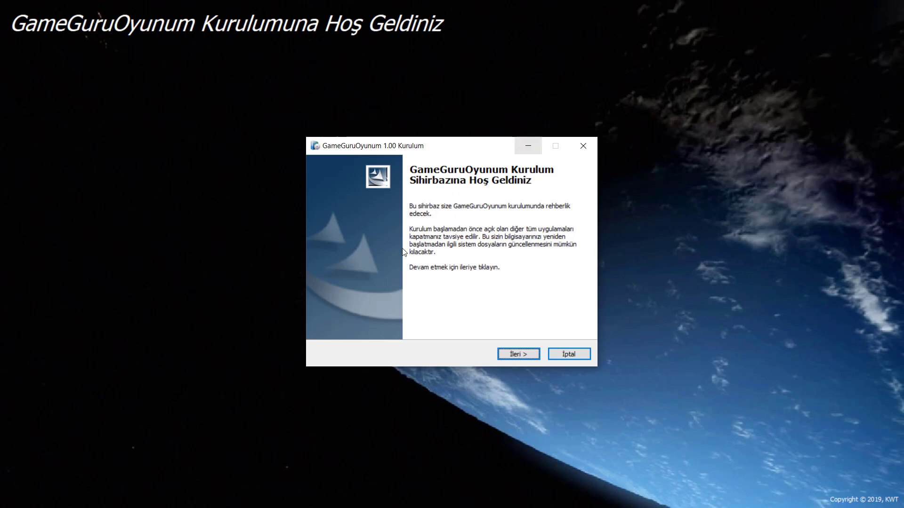
click(518, 355)
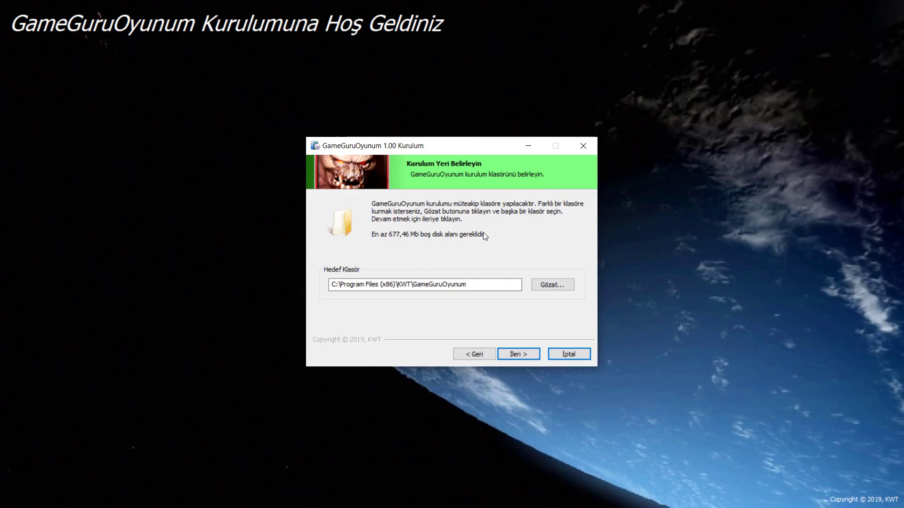
click(520, 353)
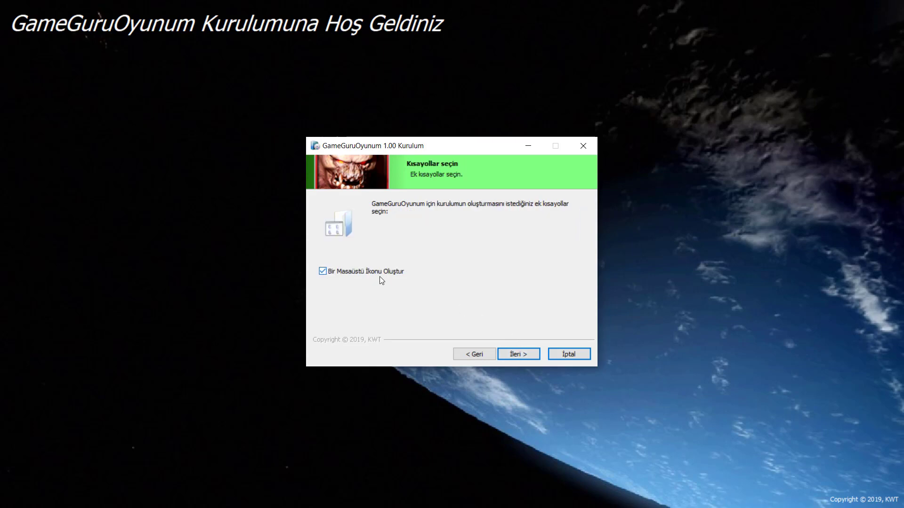
click(517, 355)
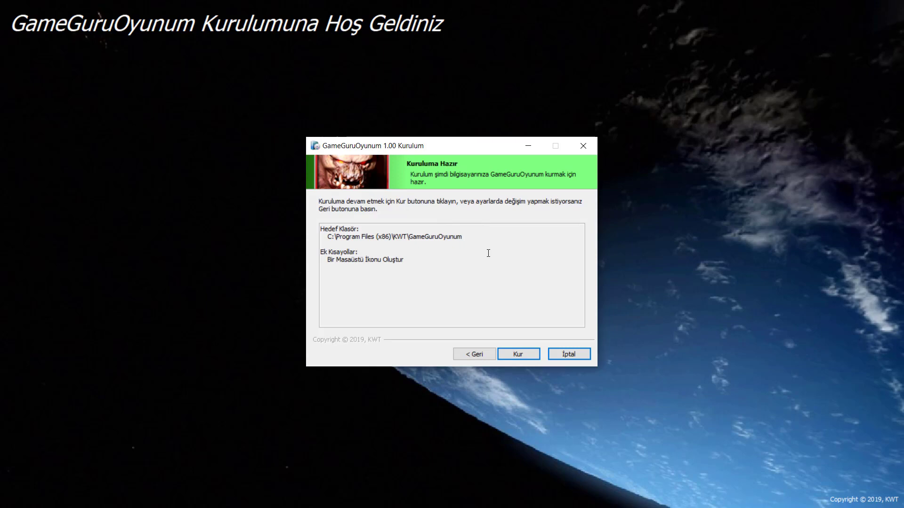
click(519, 354)
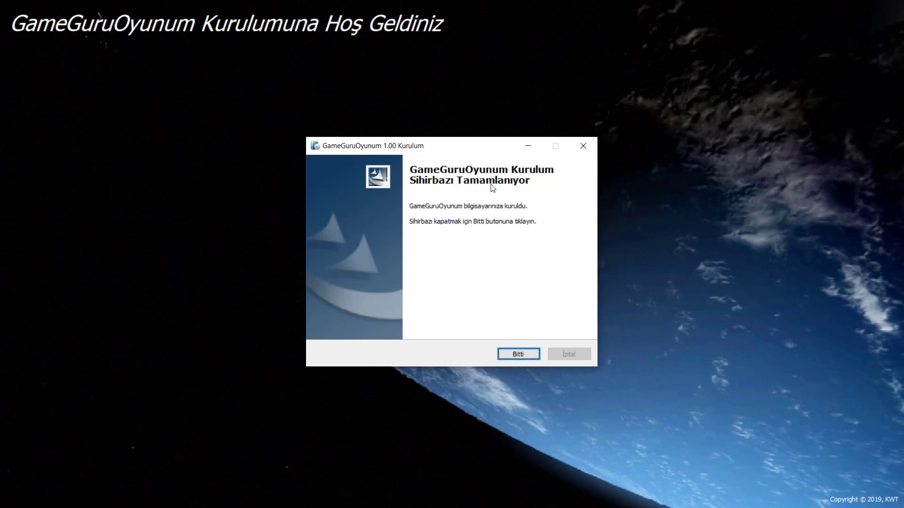
click(513, 354)
Step: Launch the installed game from the GameguruOyunum desktop shortcut
click(377, 373)
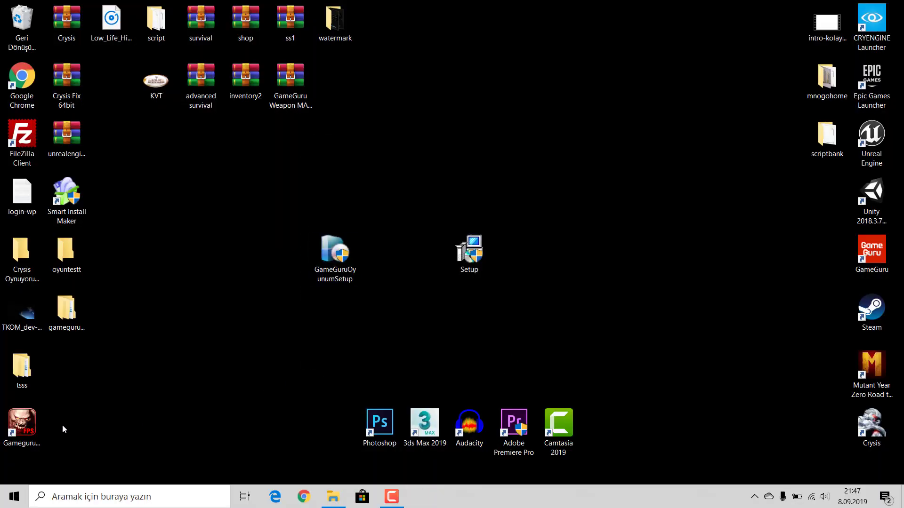
click(29, 447)
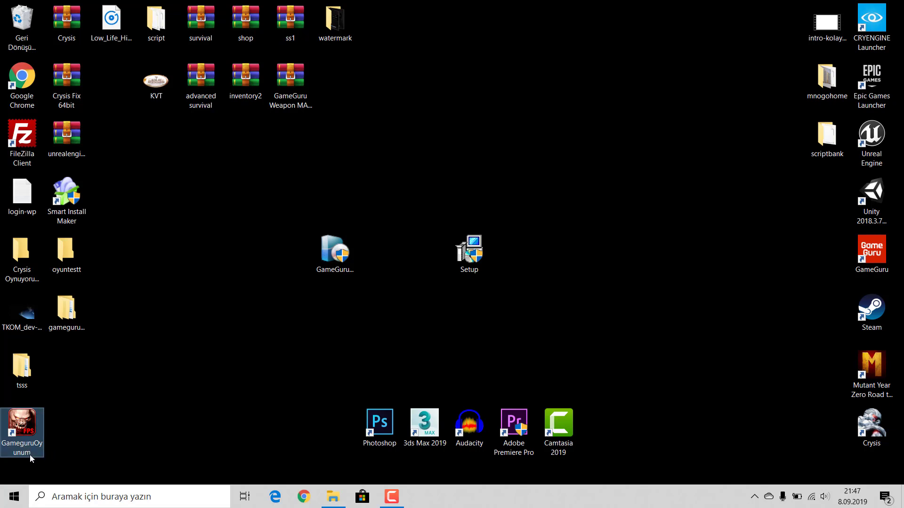
click(105, 431)
click(36, 422)
click(217, 364)
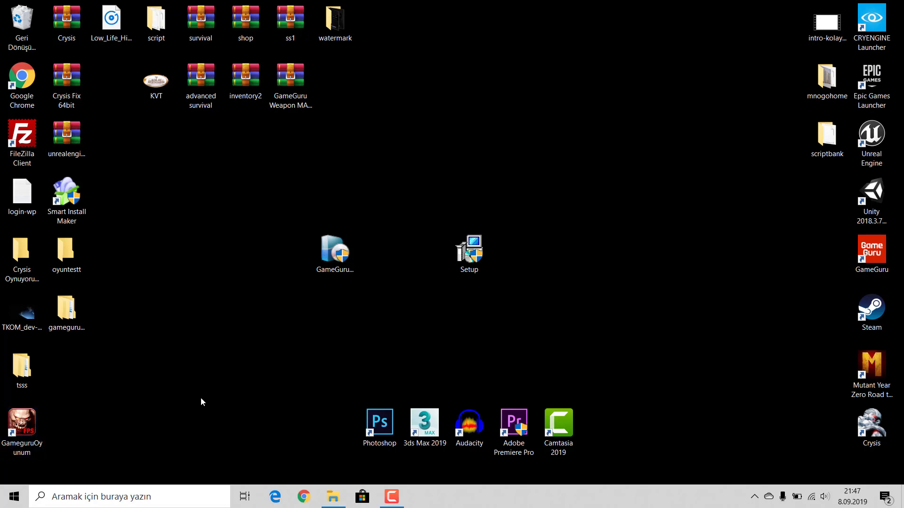
double_click(14, 437)
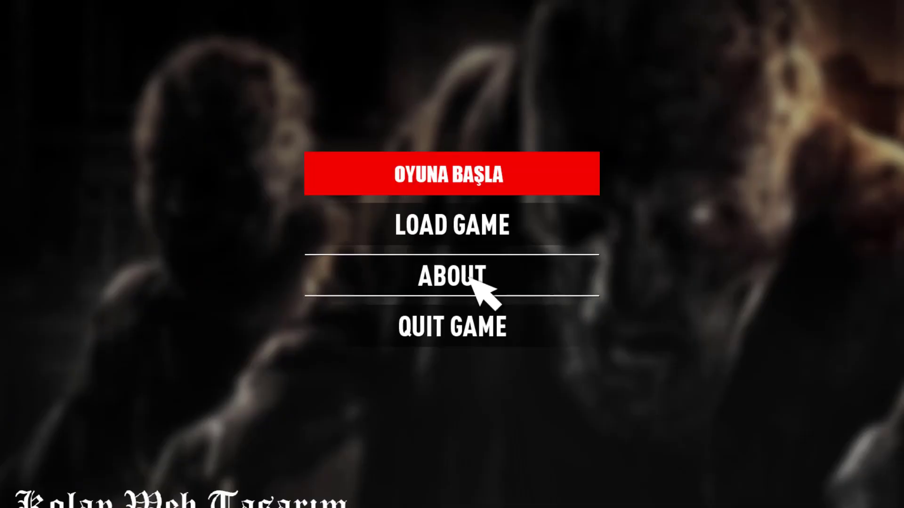
Step: Start a new game, go through the door, and collect two ammo packs and the Shotgun
click(409, 180)
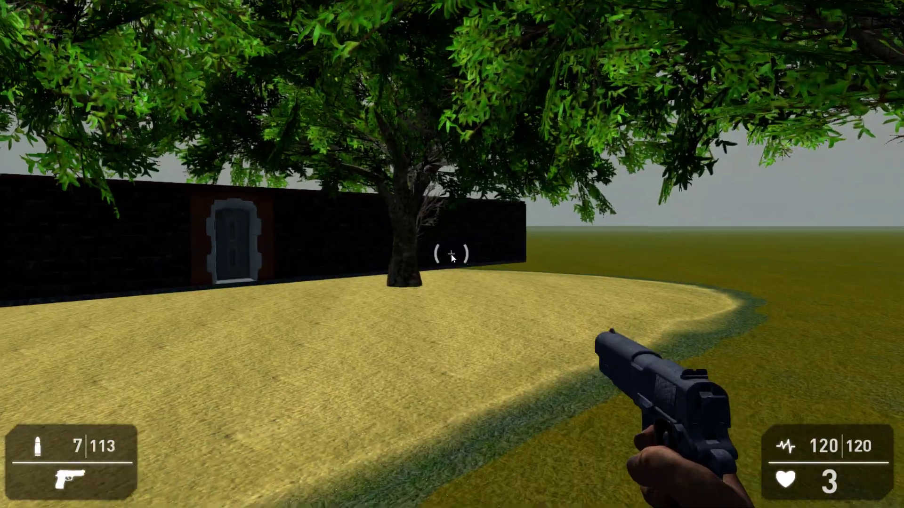
key(w)
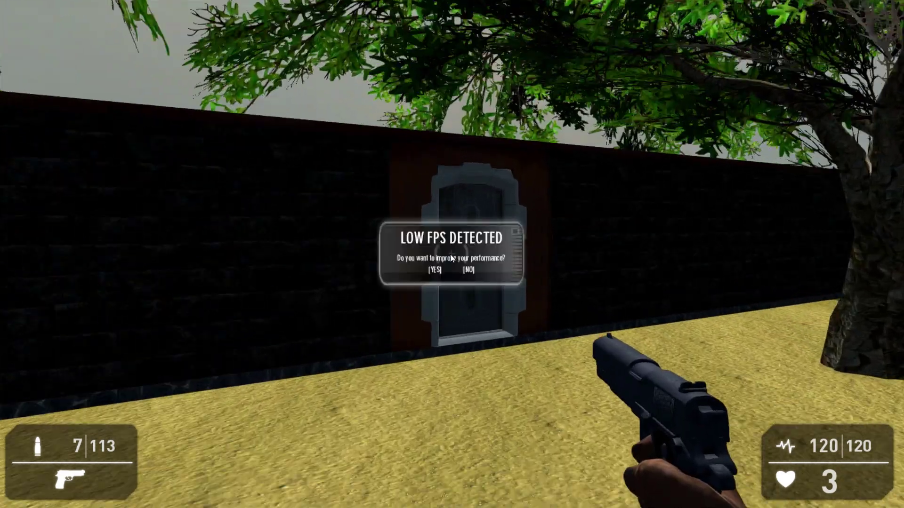
key(s)
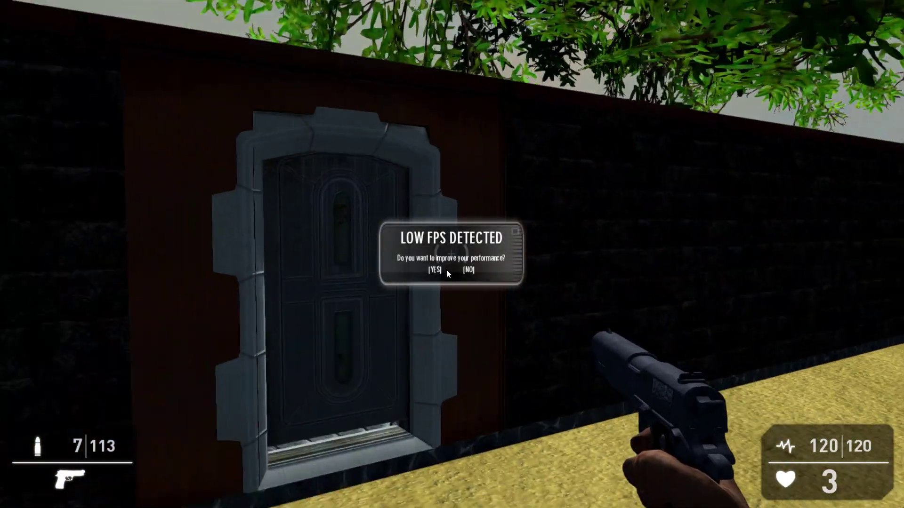
key(w)
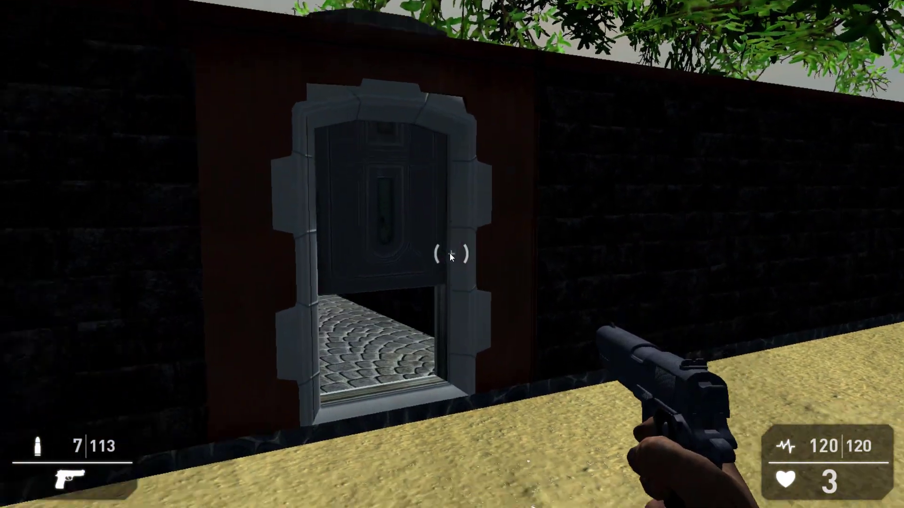
key(s)
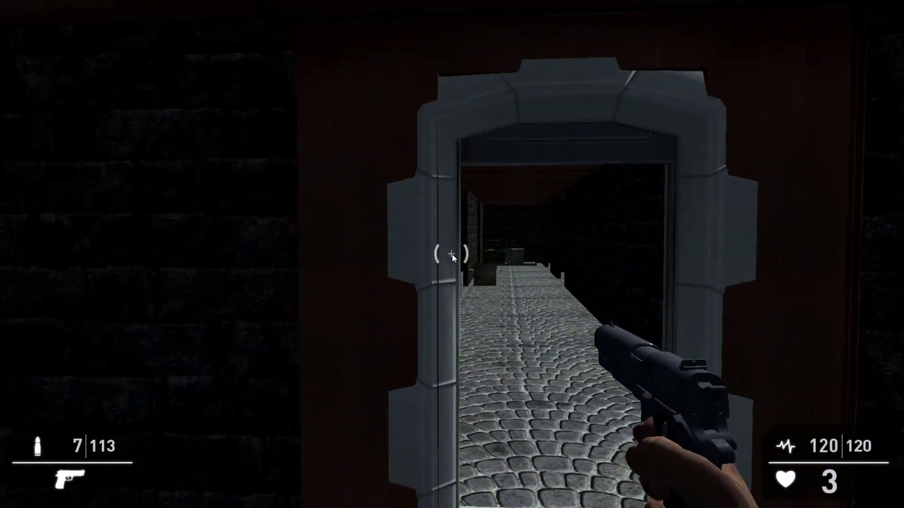
key(w)
key(w)
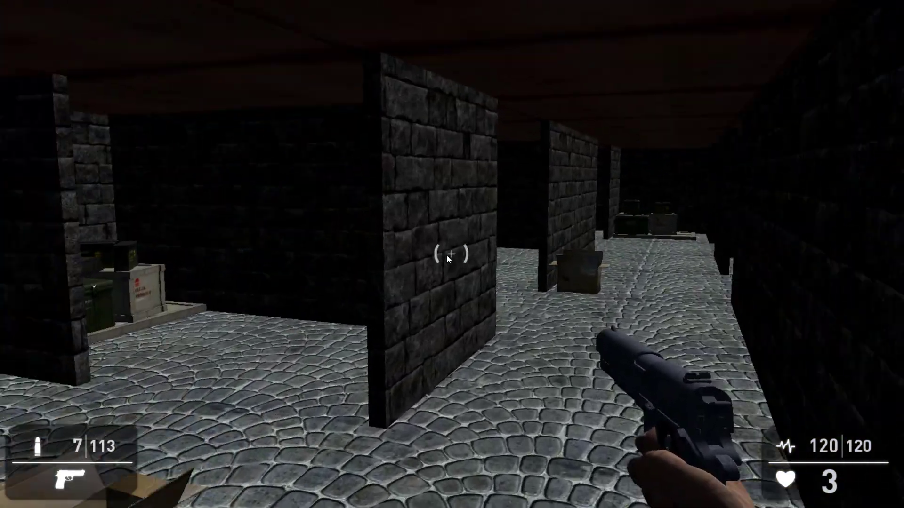
key(w)
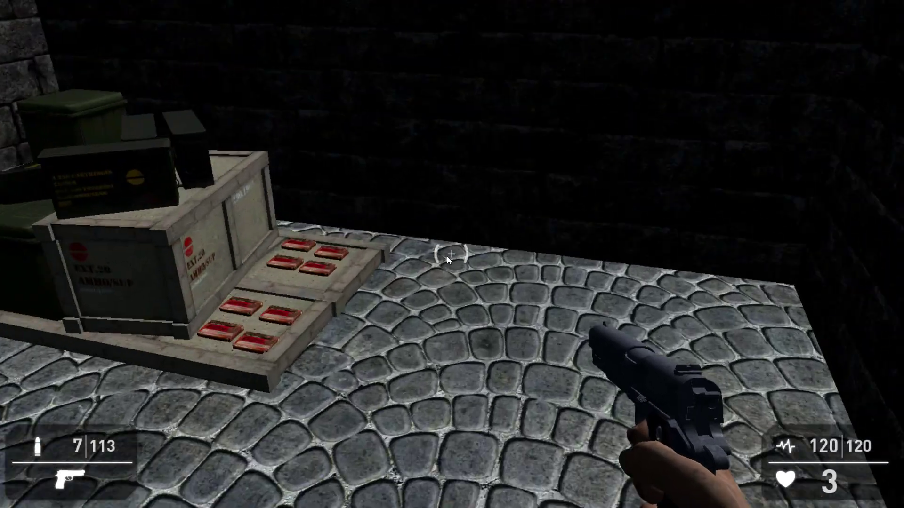
key(w)
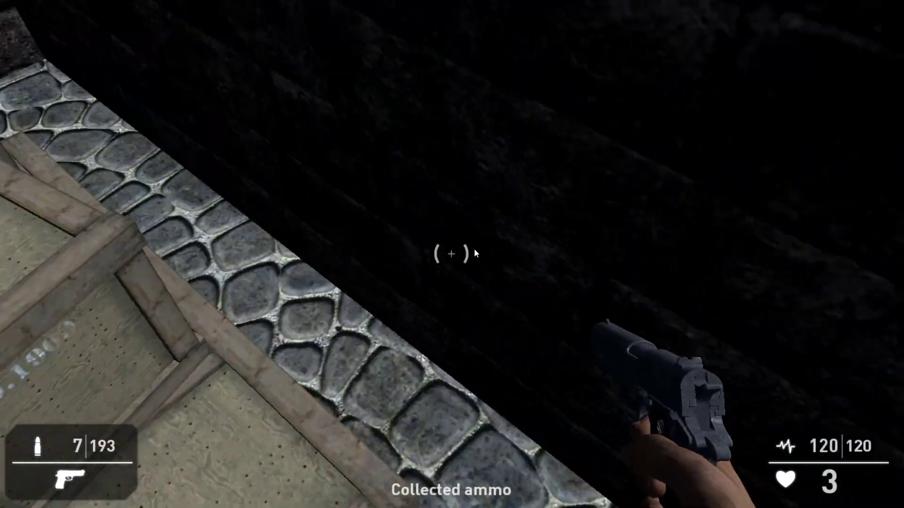
key(w)
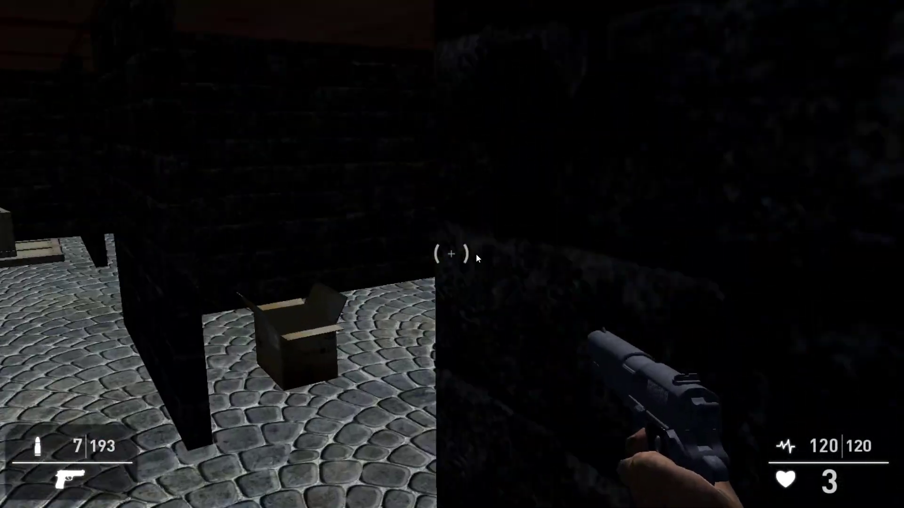
key(e)
key(e)
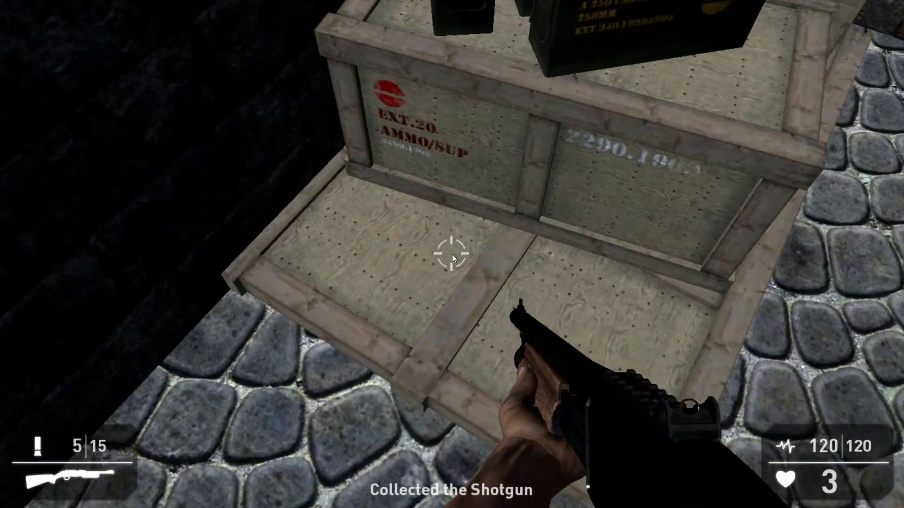
Step: Head into the cobbled corridor and shoot the zombies with the shotgun
key(w)
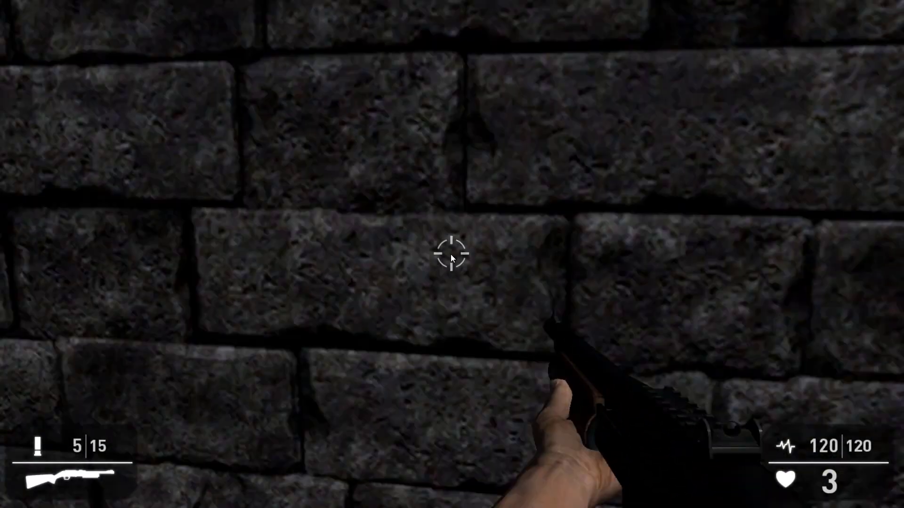
key(w)
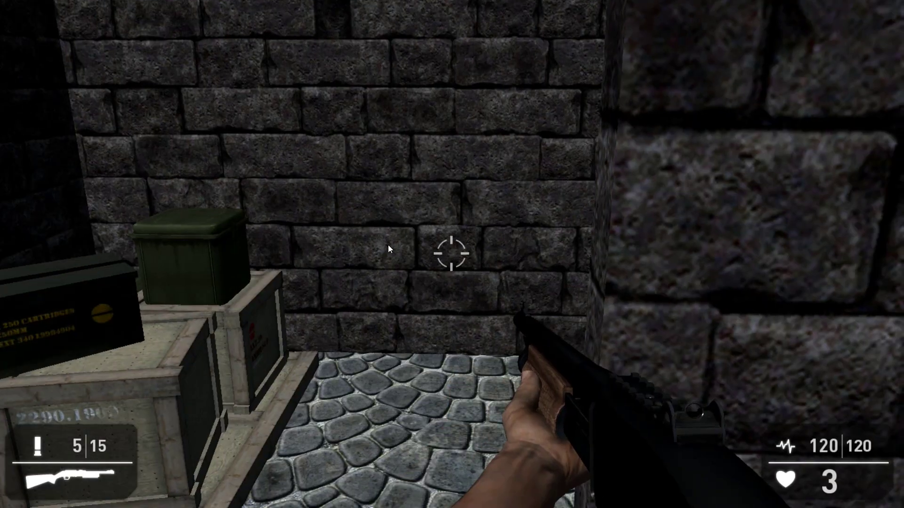
key(w)
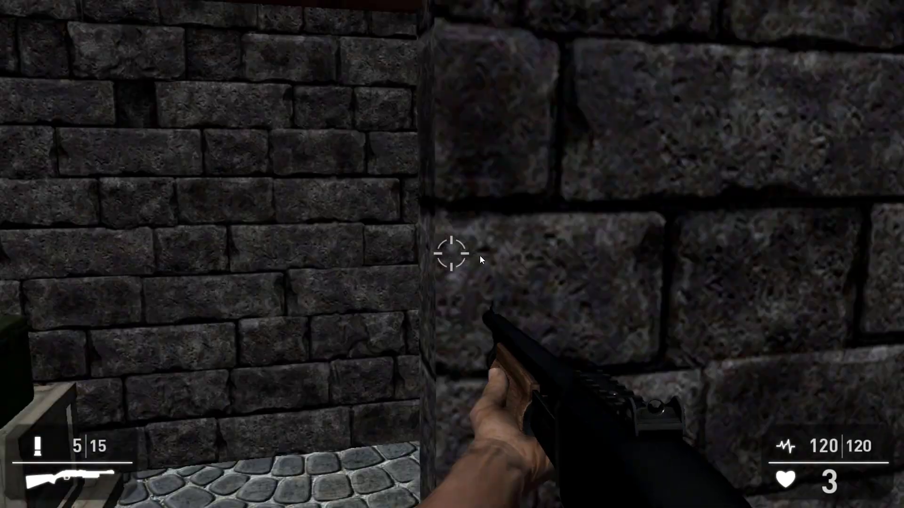
key(w)
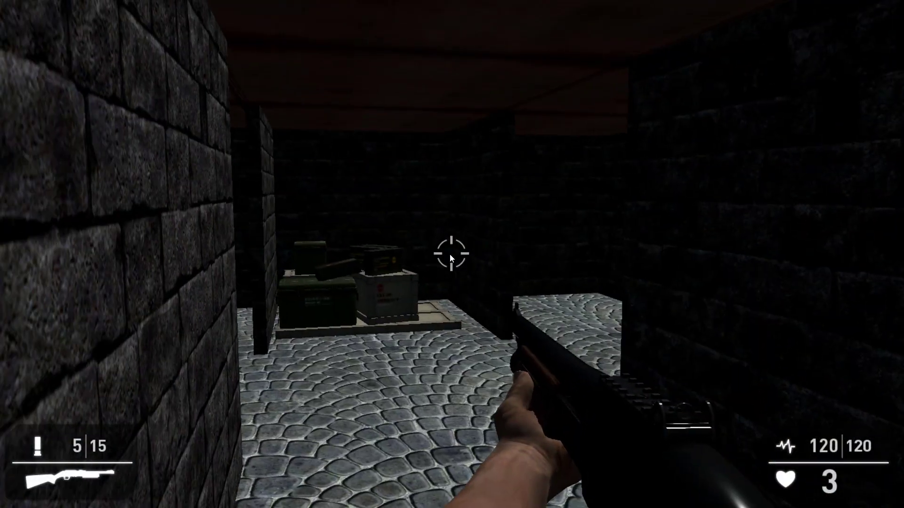
key(w)
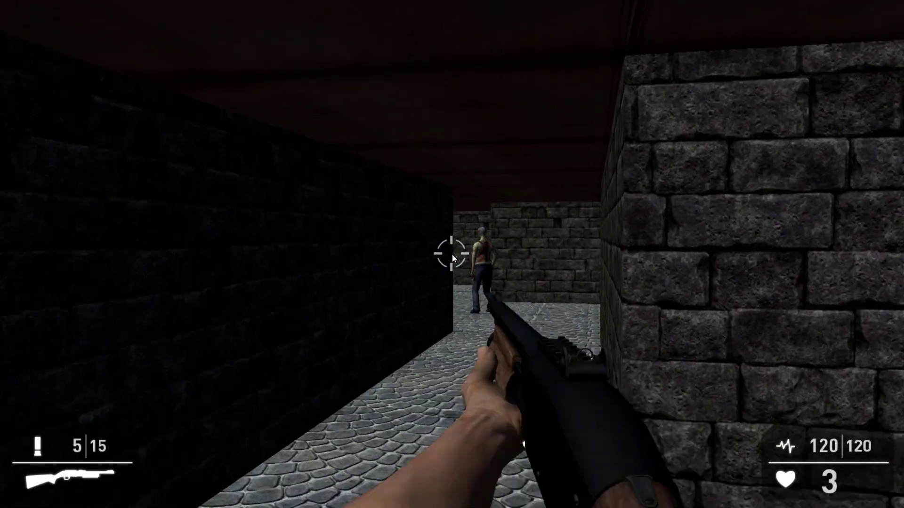
right_click(453, 257)
key(w)
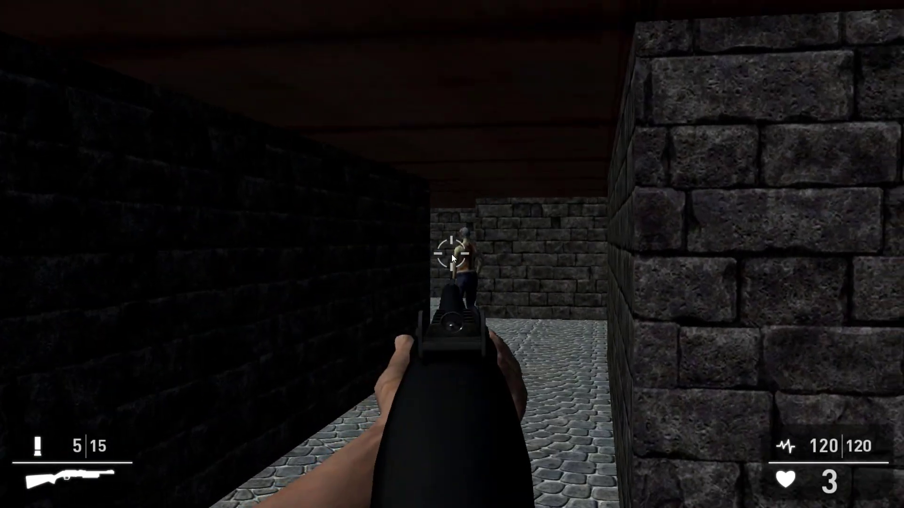
click(453, 257)
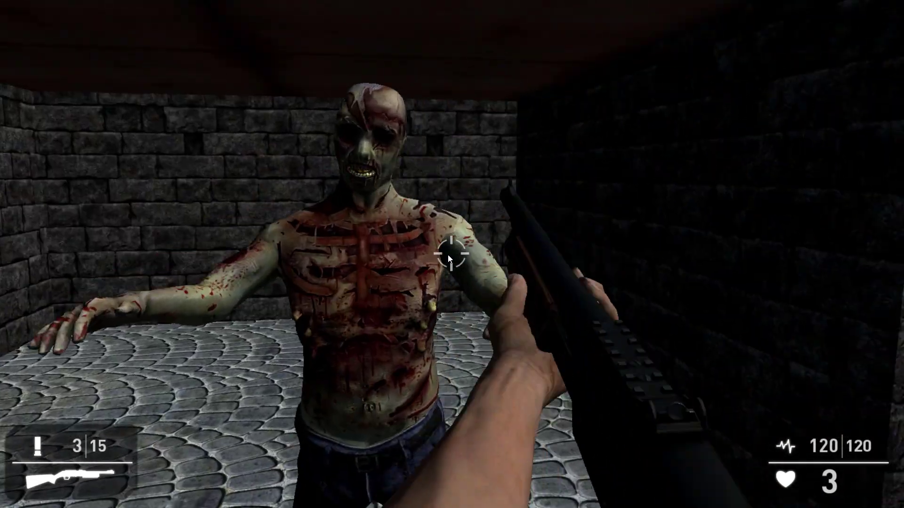
click(449, 256)
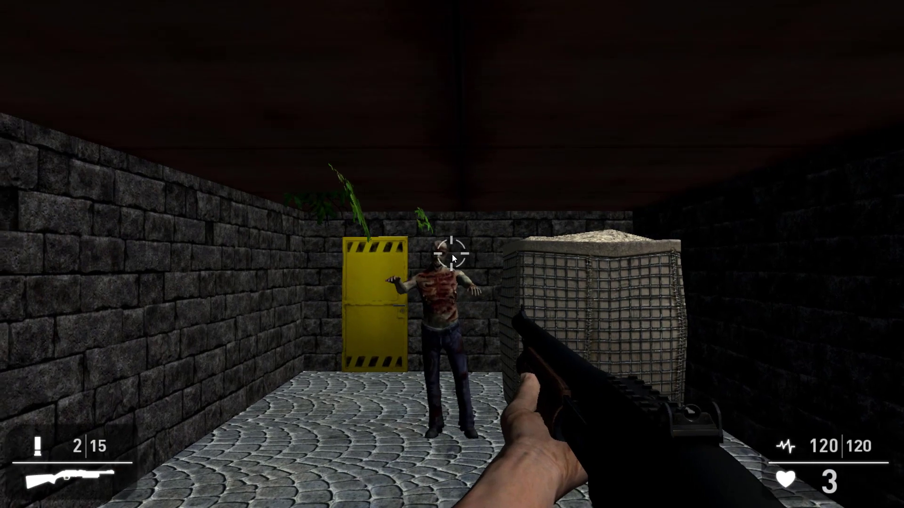
click(451, 258)
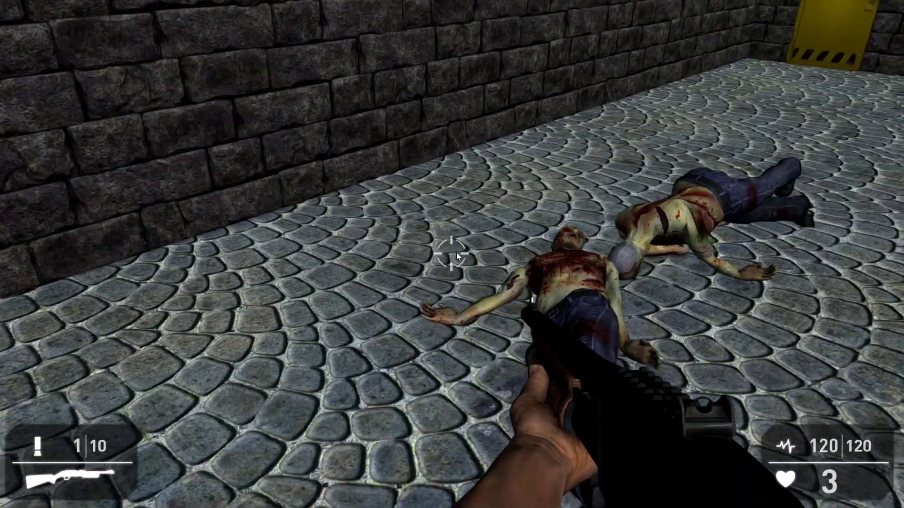
Step: Move past the fallen zombies into the next crate-lined corridor
key(w)
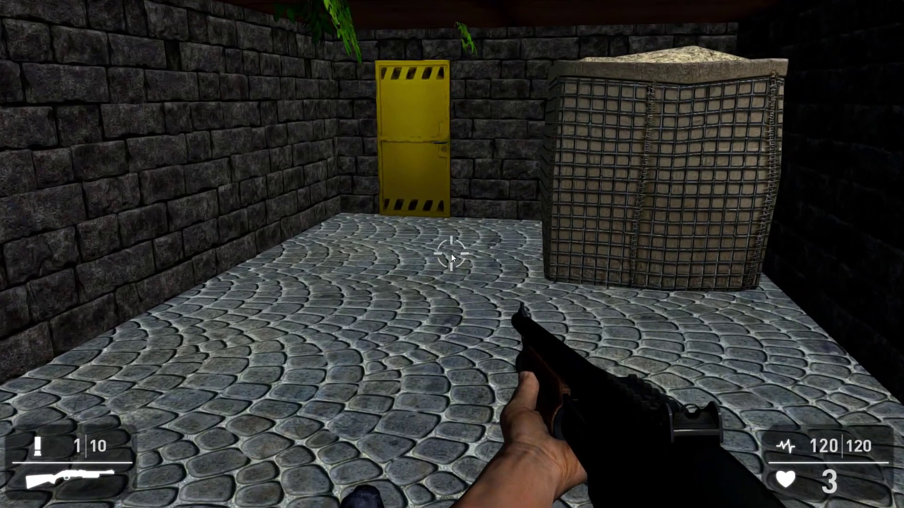
key(s)
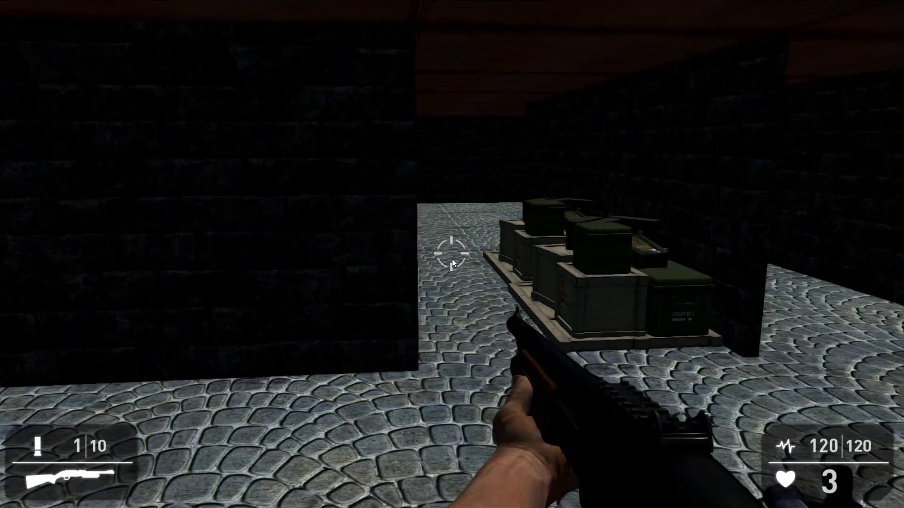
key(s)
key(d)
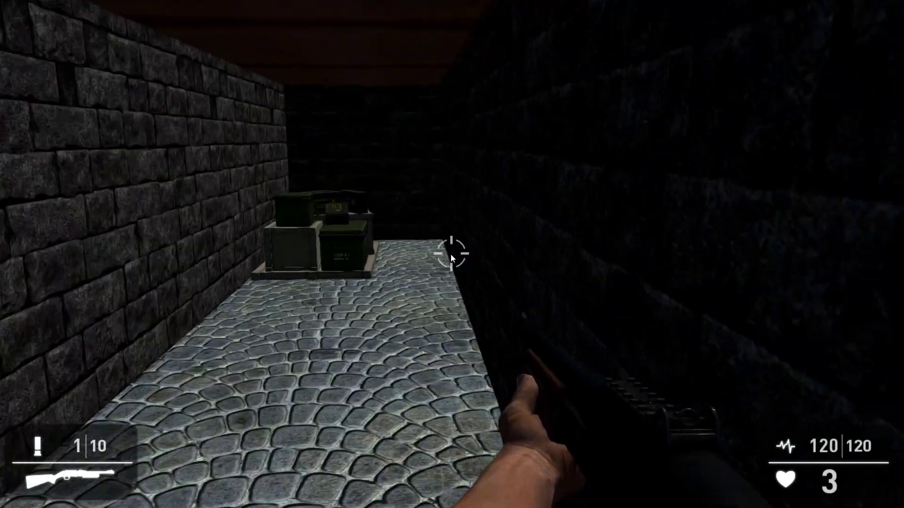